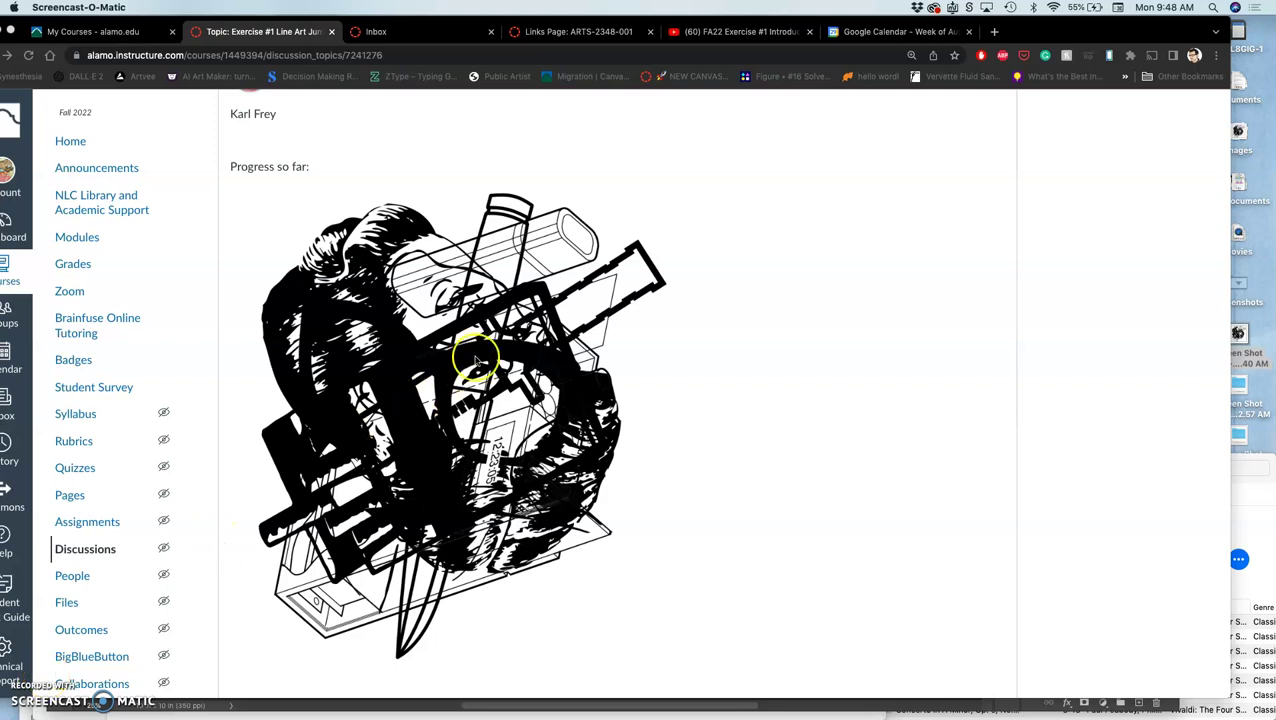
Scroll the browser page, then shrink the Chrome window to reveal the desktop
{"action": "scroll", "coordinate": [478, 362], "scroll_direction": "down", "scroll_amount": 1}
{"action": "scroll", "coordinate": [504, 336], "scroll_direction": "up", "scroll_amount": 1}
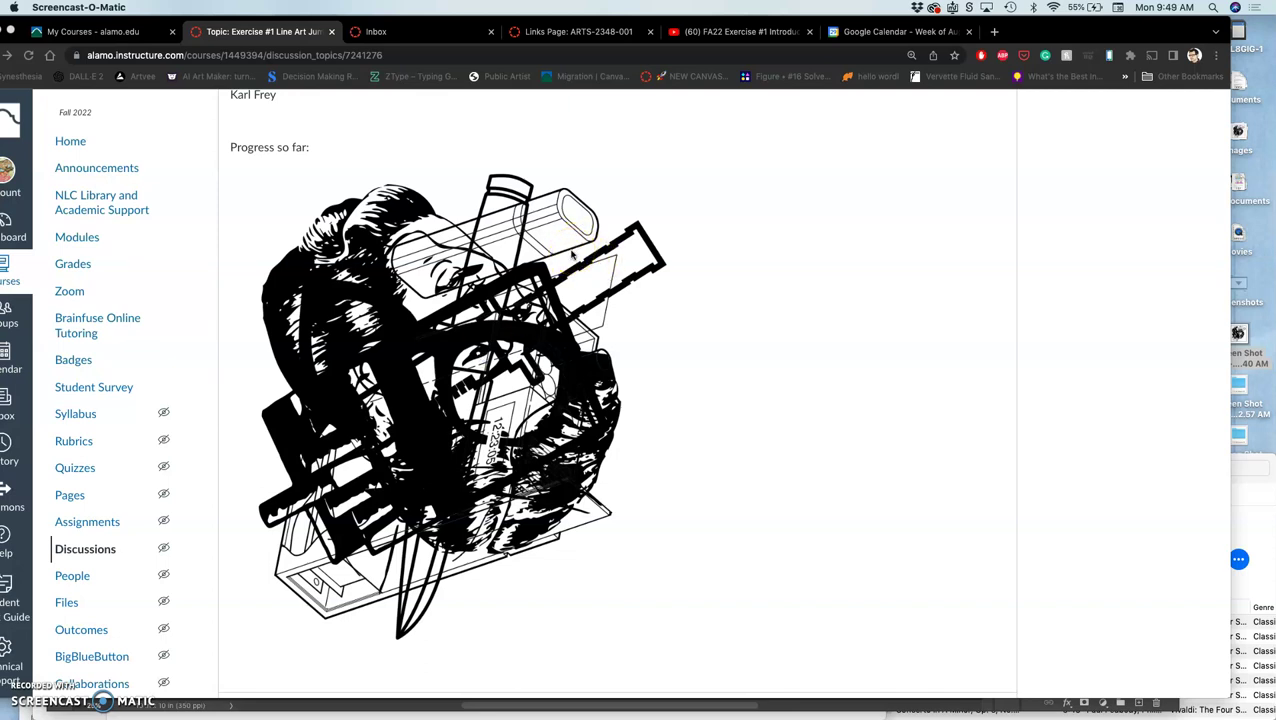
{"action": "scroll", "coordinate": [574, 256], "scroll_direction": "down", "scroll_amount": 1}
{"action": "scroll", "coordinate": [575, 254], "scroll_direction": "up", "scroll_amount": 1}
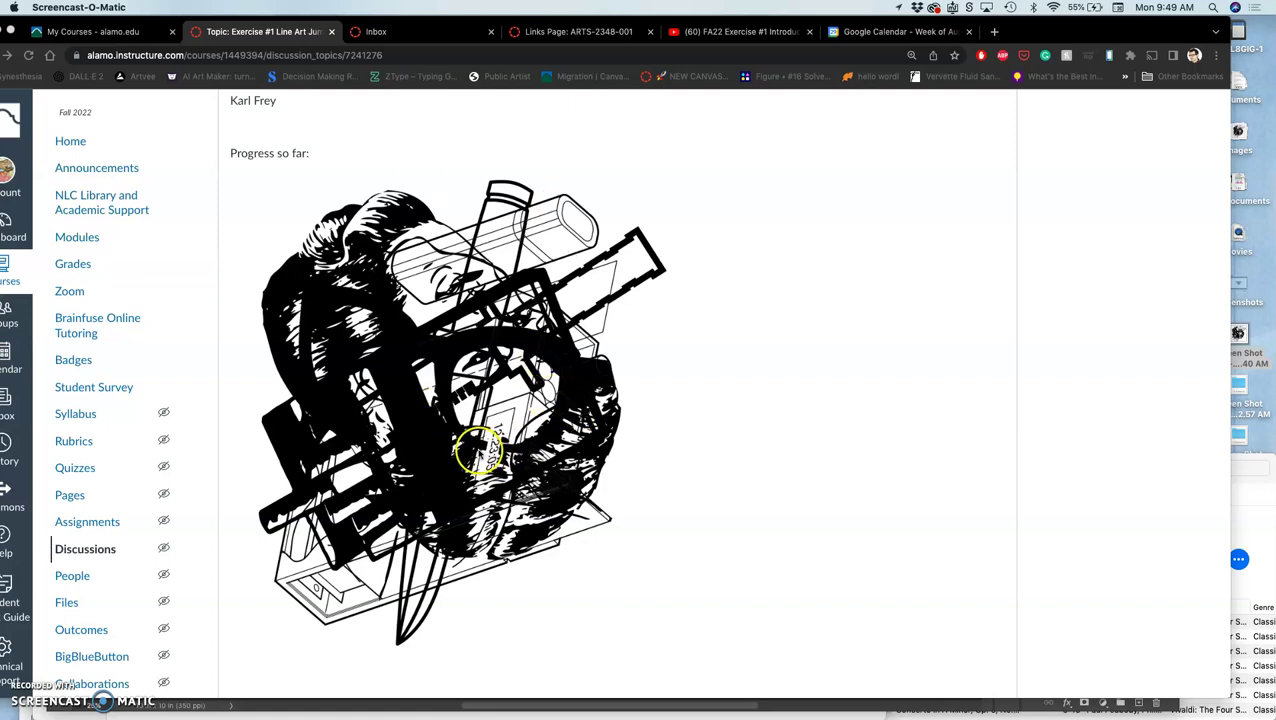
{"action": "scroll", "coordinate": [484, 425], "scroll_direction": "down", "scroll_amount": 1}
{"action": "scroll", "coordinate": [484, 423], "scroll_direction": "down", "scroll_amount": 1}
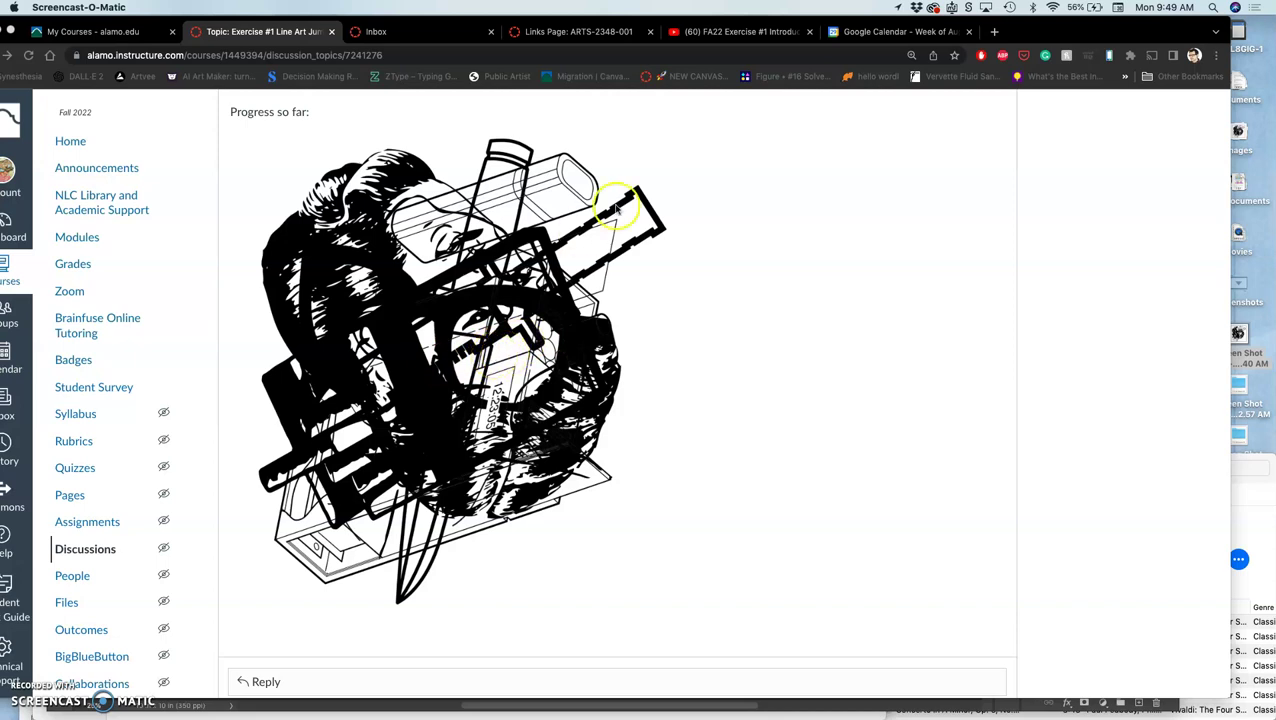
{"action": "mouse_move", "coordinate": [11, 272]}
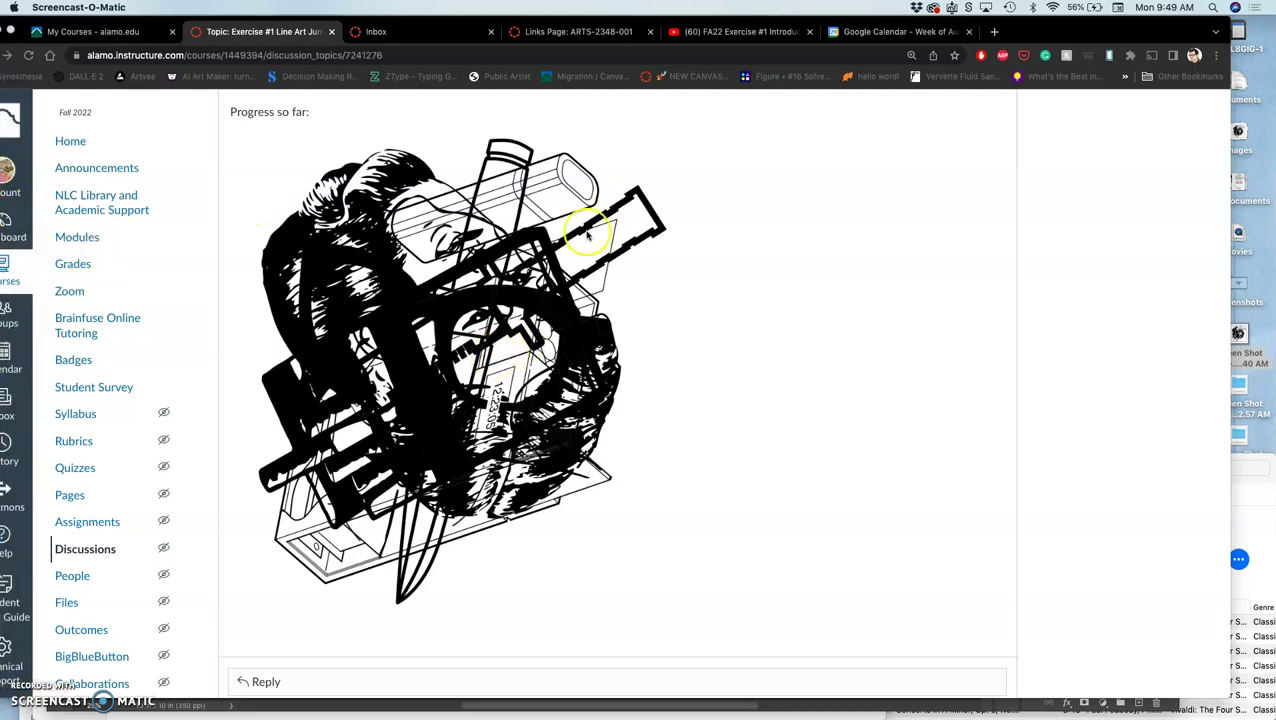
{"action": "double_click", "coordinate": [1043, 35]}
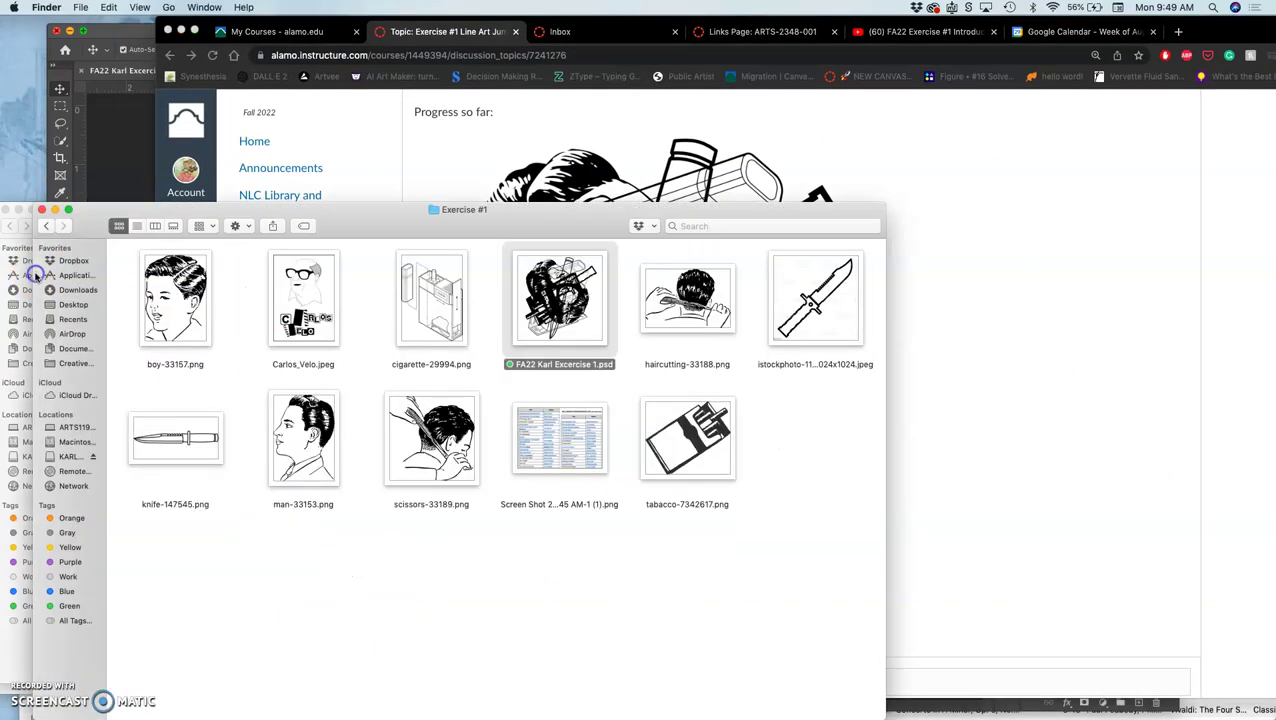
Open FA22 Karl Excercise 1.psd from the Exercise #1 folder in Photoshop
{"action": "left_click", "coordinate": [36, 273]}
{"action": "left_click", "coordinate": [572, 381]}
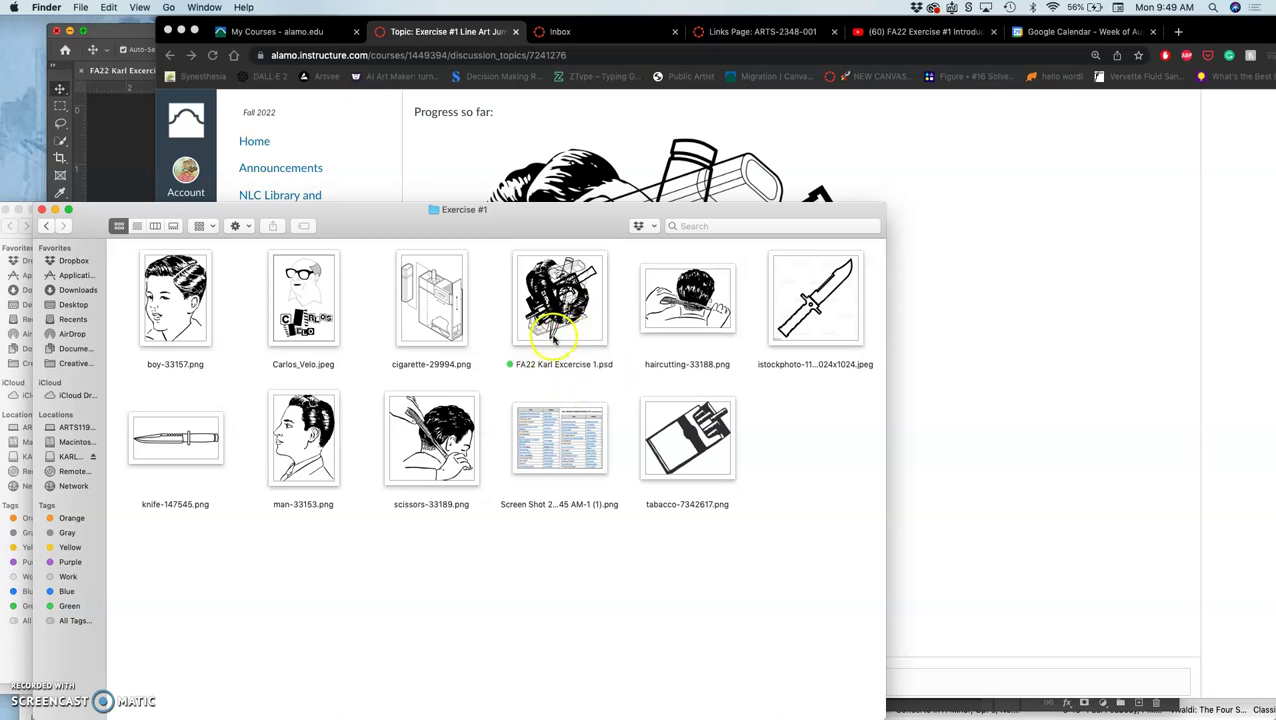
{"action": "right_click", "coordinate": [555, 340]}
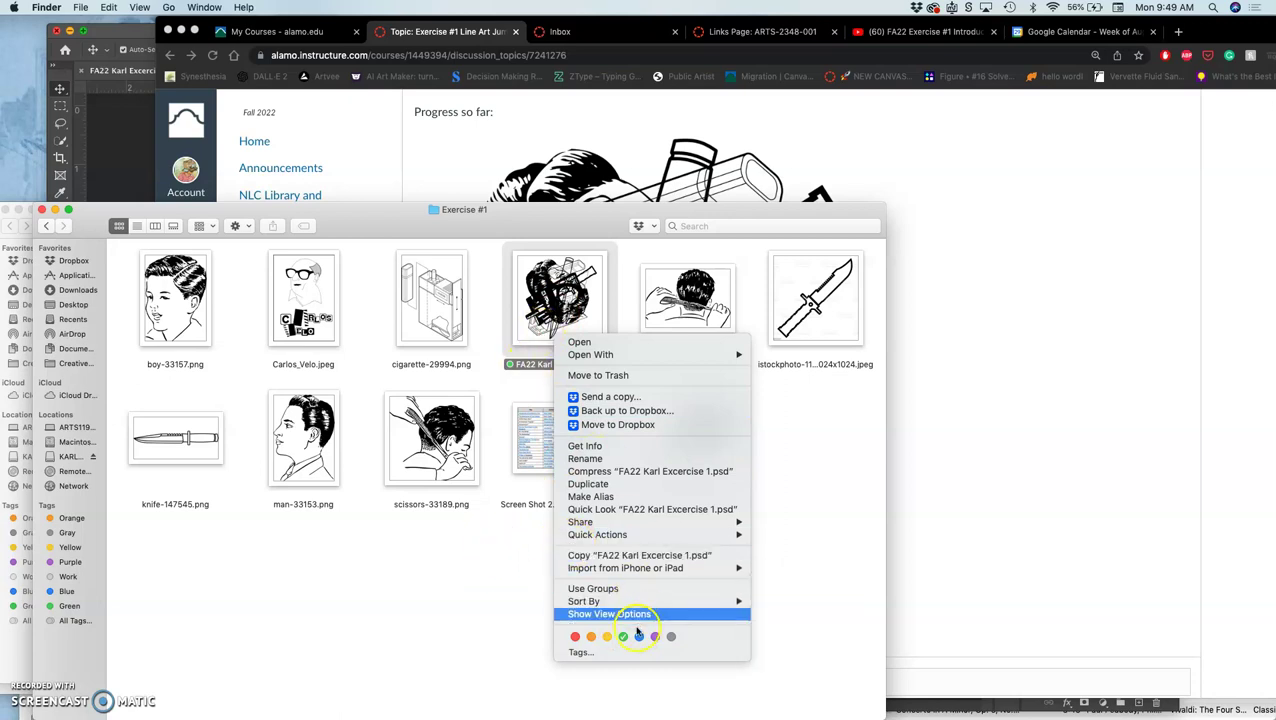
{"action": "left_click", "coordinate": [524, 621]}
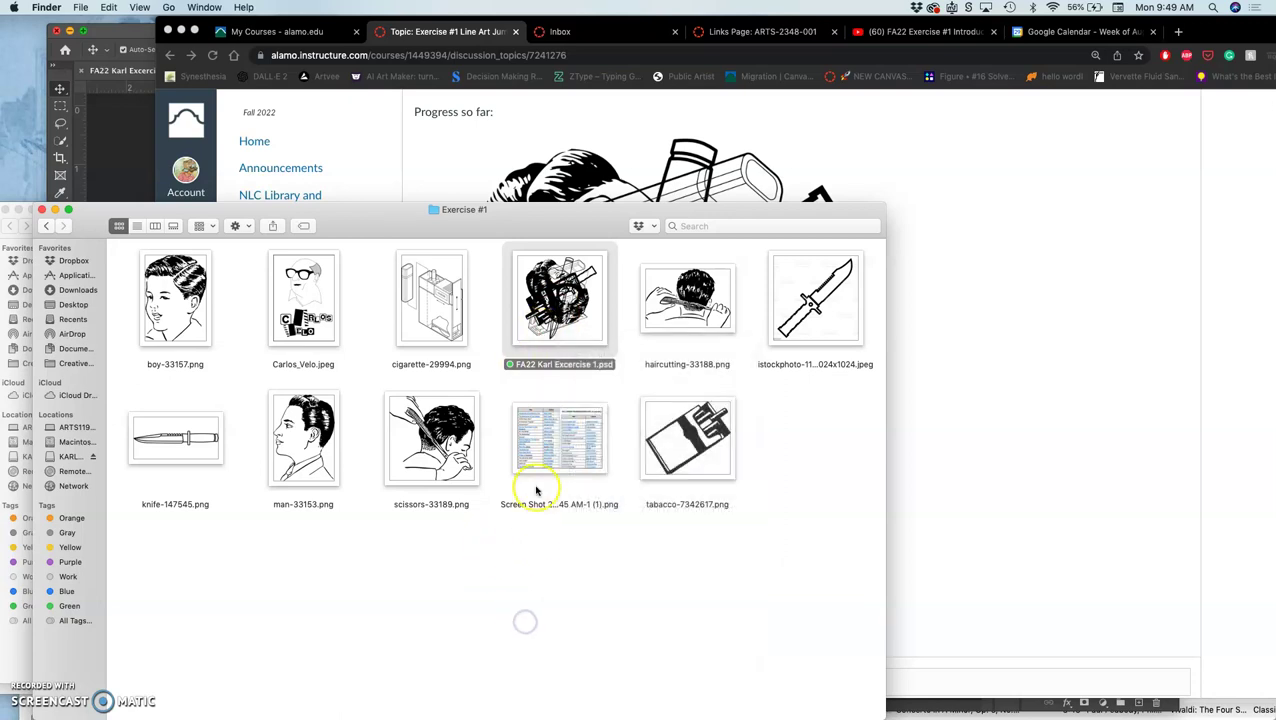
{"action": "left_click", "coordinate": [621, 396]}
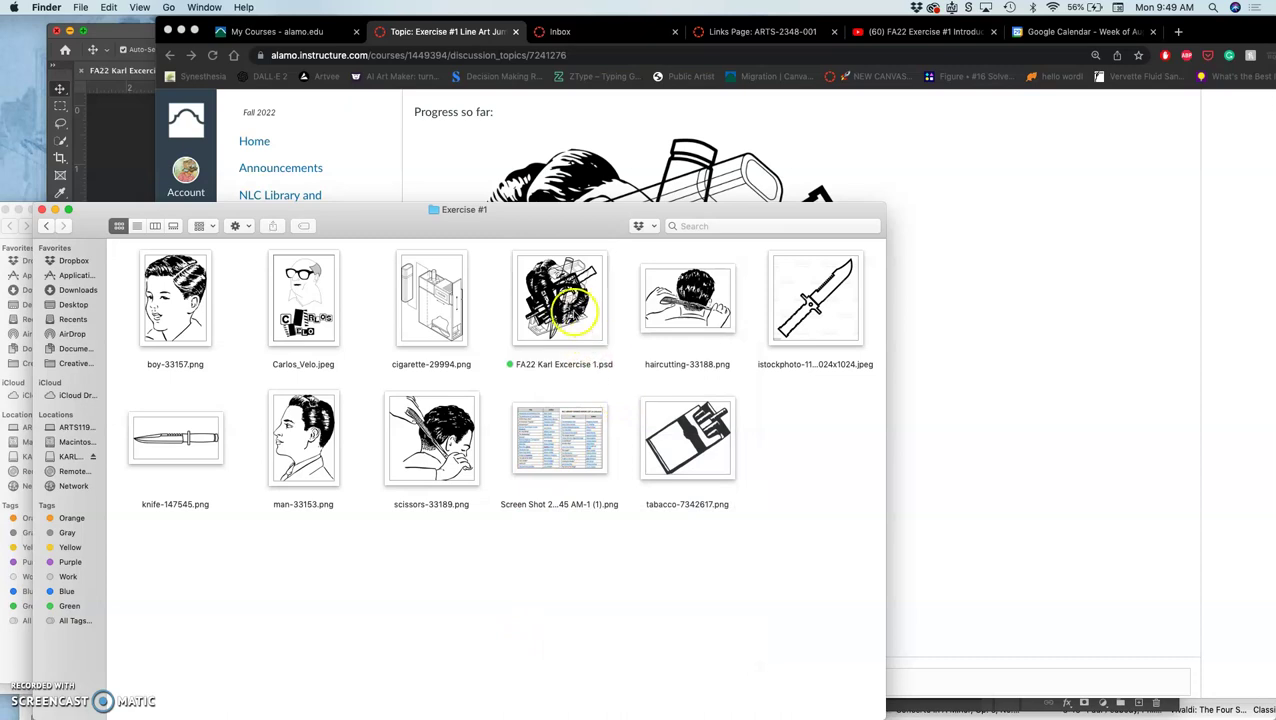
{"action": "double_click", "coordinate": [570, 308]}
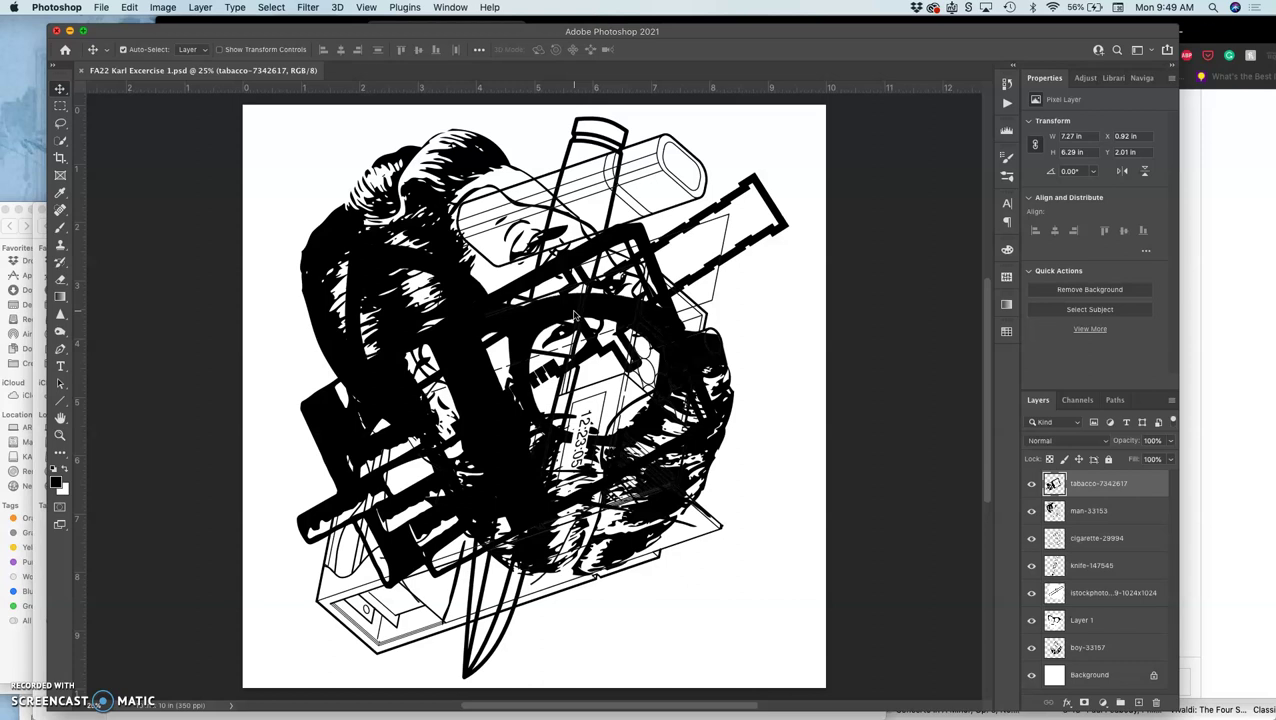
Hide all seven collage layers, from tabacco-7342617 down to boy-33157, leaving a blank canvas
{"action": "left_click", "coordinate": [1031, 486]}
{"action": "left_click", "coordinate": [1031, 511]}
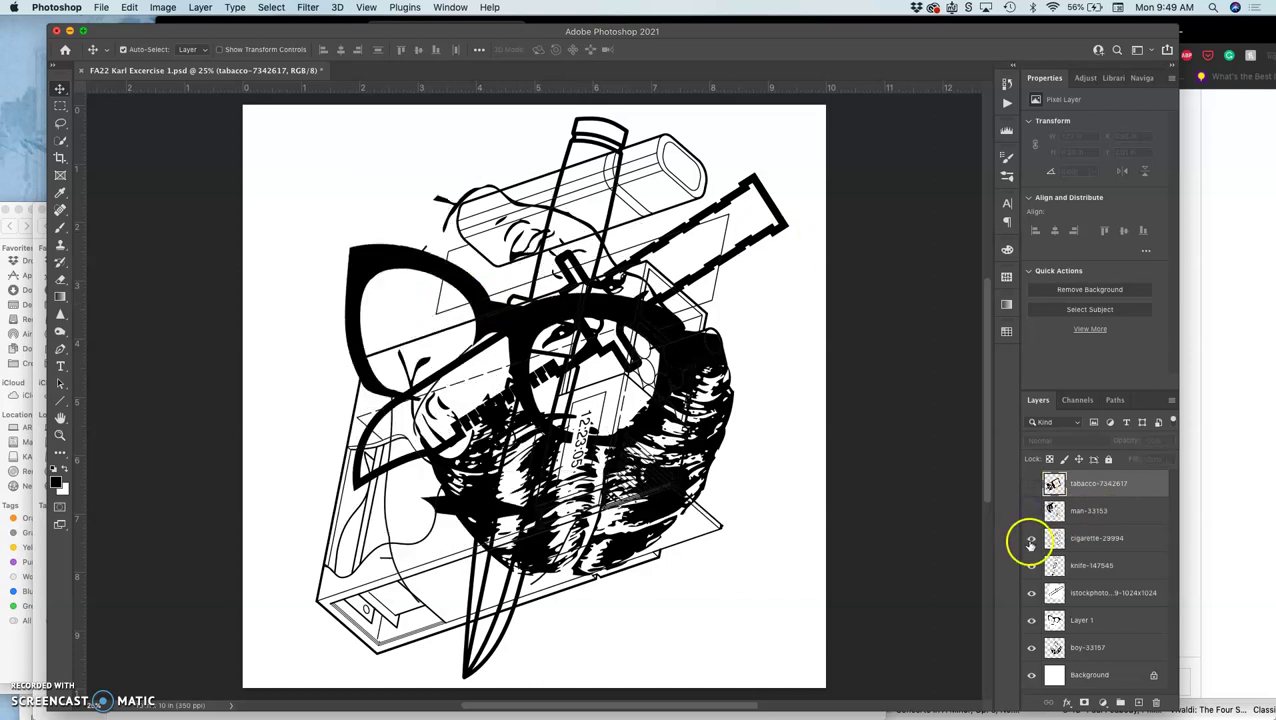
{"action": "left_click", "coordinate": [1031, 539]}
{"action": "left_click", "coordinate": [1031, 566]}
{"action": "left_click", "coordinate": [1031, 593]}
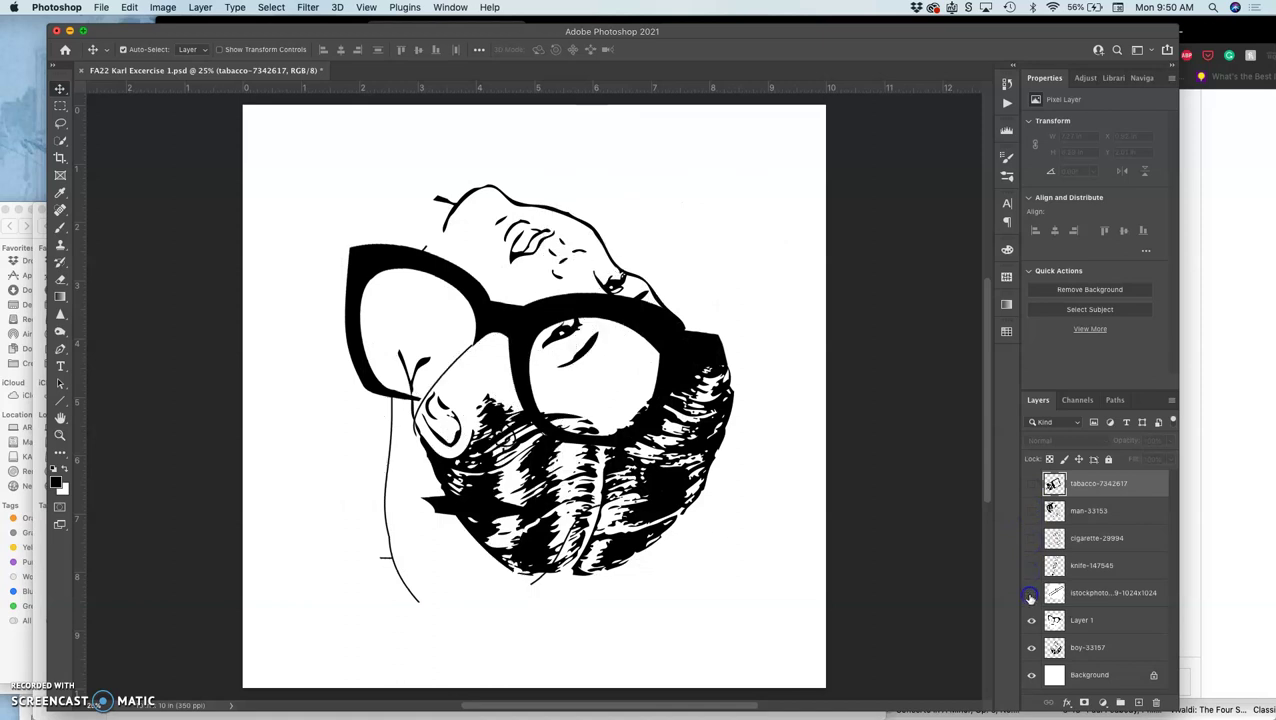
{"action": "left_click", "coordinate": [1031, 621]}
{"action": "left_click", "coordinate": [1031, 648]}
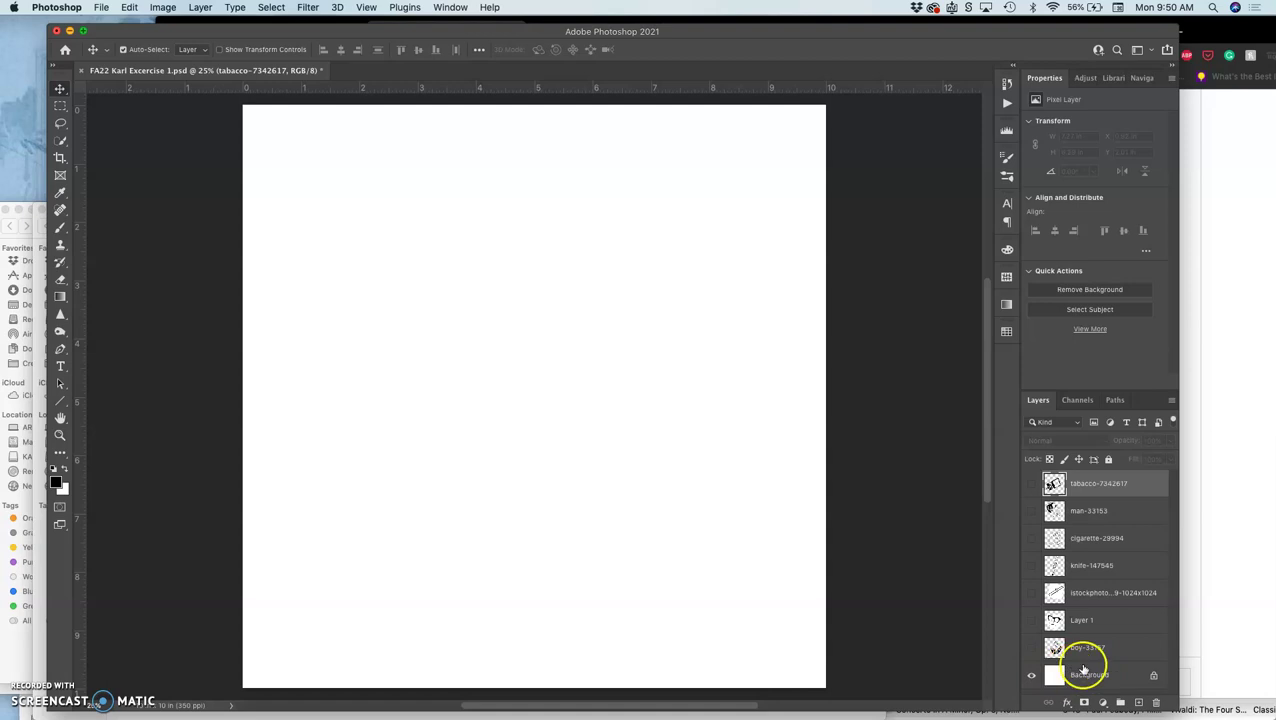
Check in Image Size that the canvas is 10 × 10 inches at 350 ppi
{"action": "left_click", "coordinate": [168, 8]}
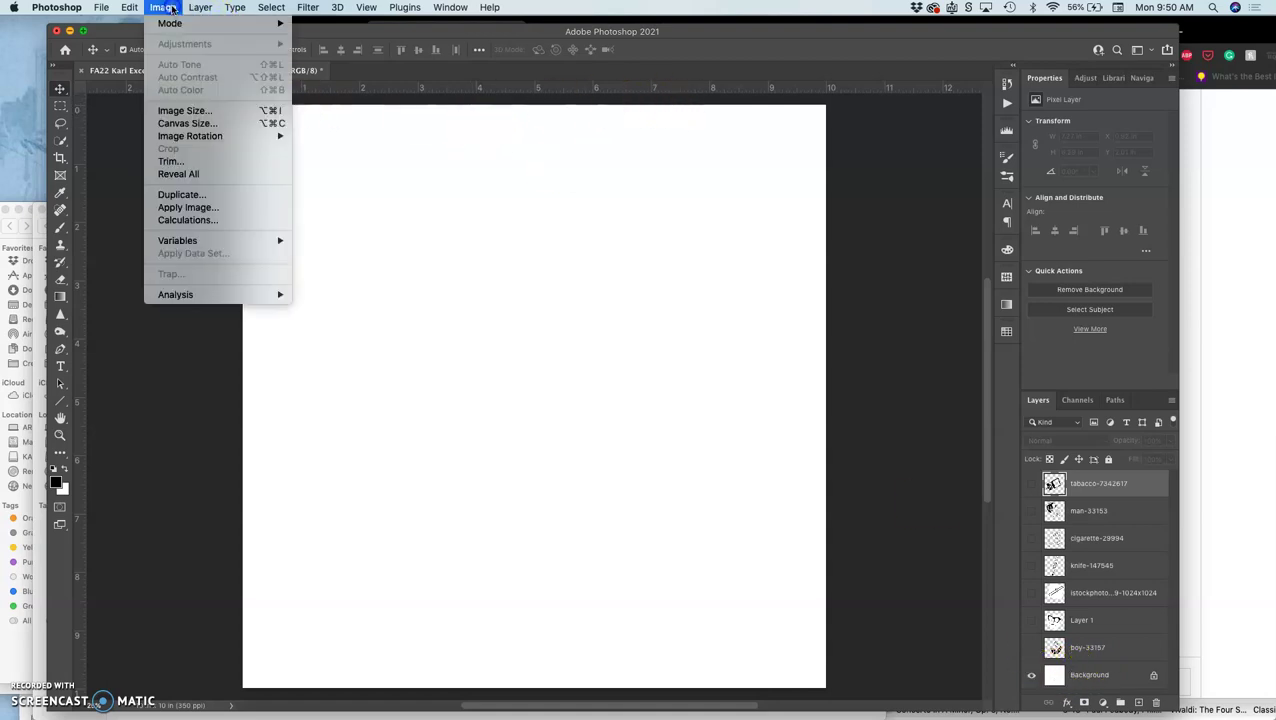
{"action": "left_click", "coordinate": [181, 111]}
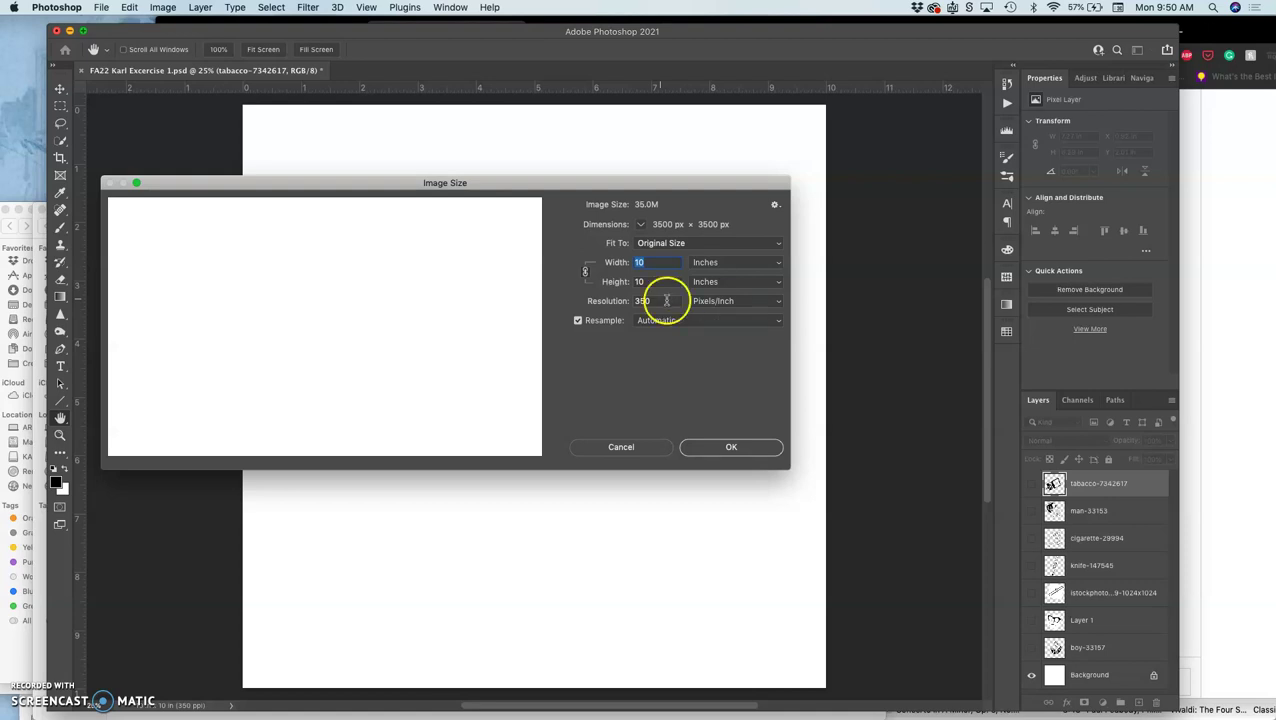
{"action": "left_click", "coordinate": [729, 447]}
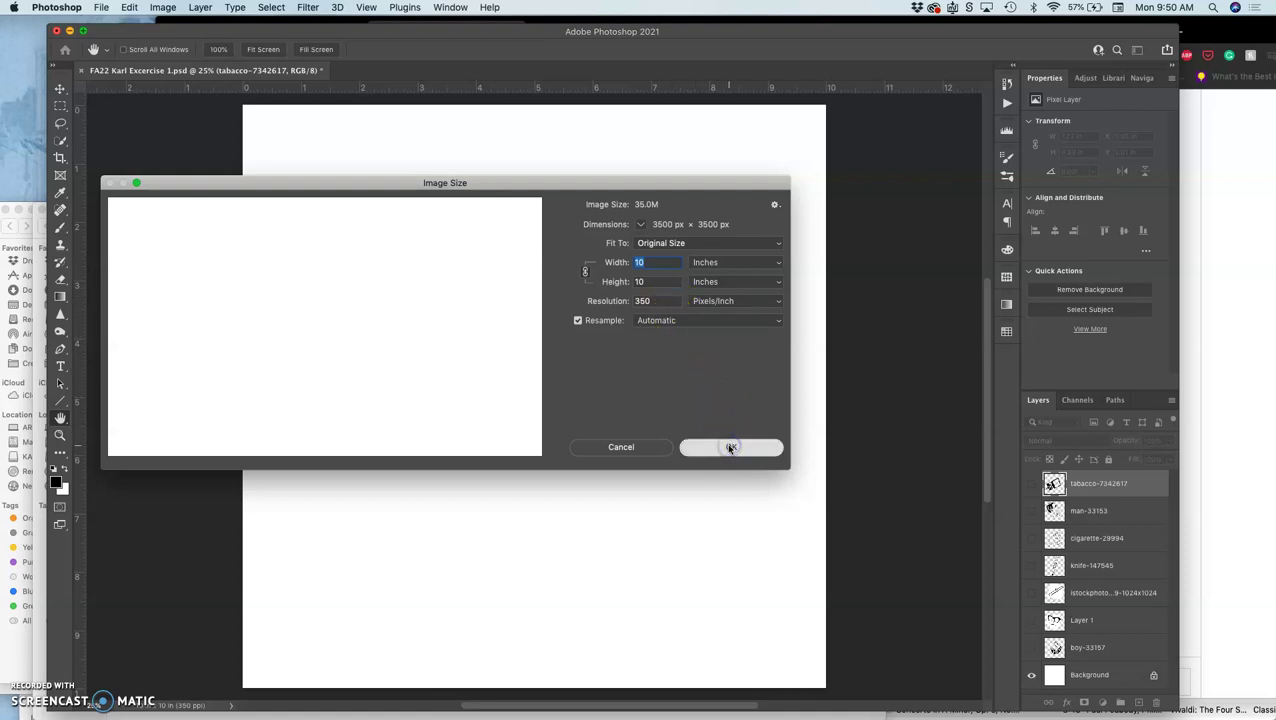
{"action": "left_click", "coordinate": [646, 447]}
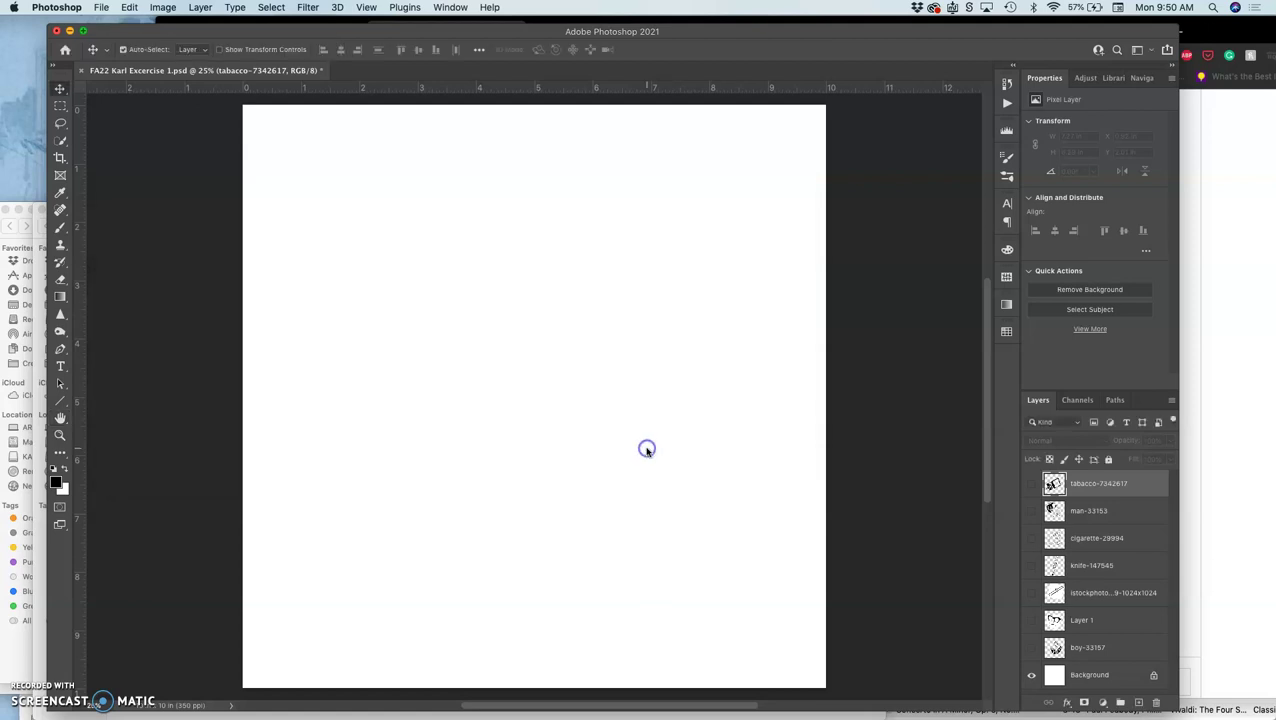
Show the boy-33157 head layer and look over its layer options
{"action": "left_click", "coordinate": [1031, 647]}
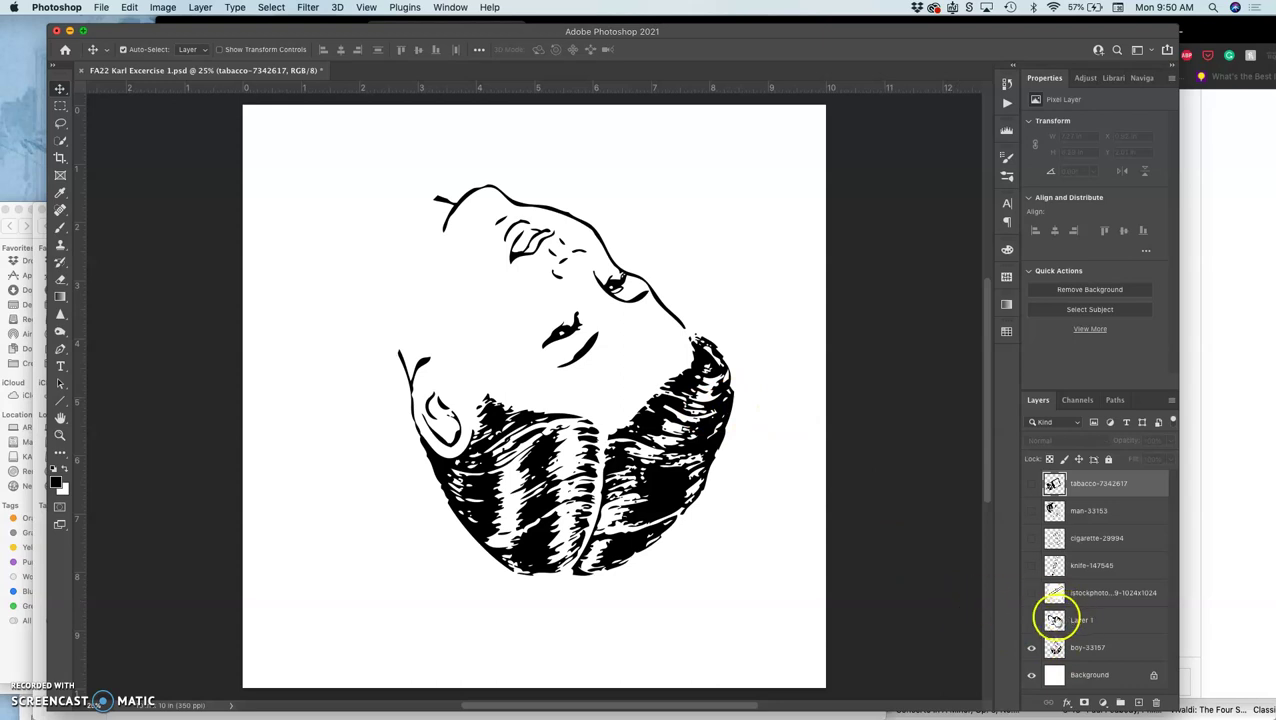
{"action": "left_click", "coordinate": [1078, 653]}
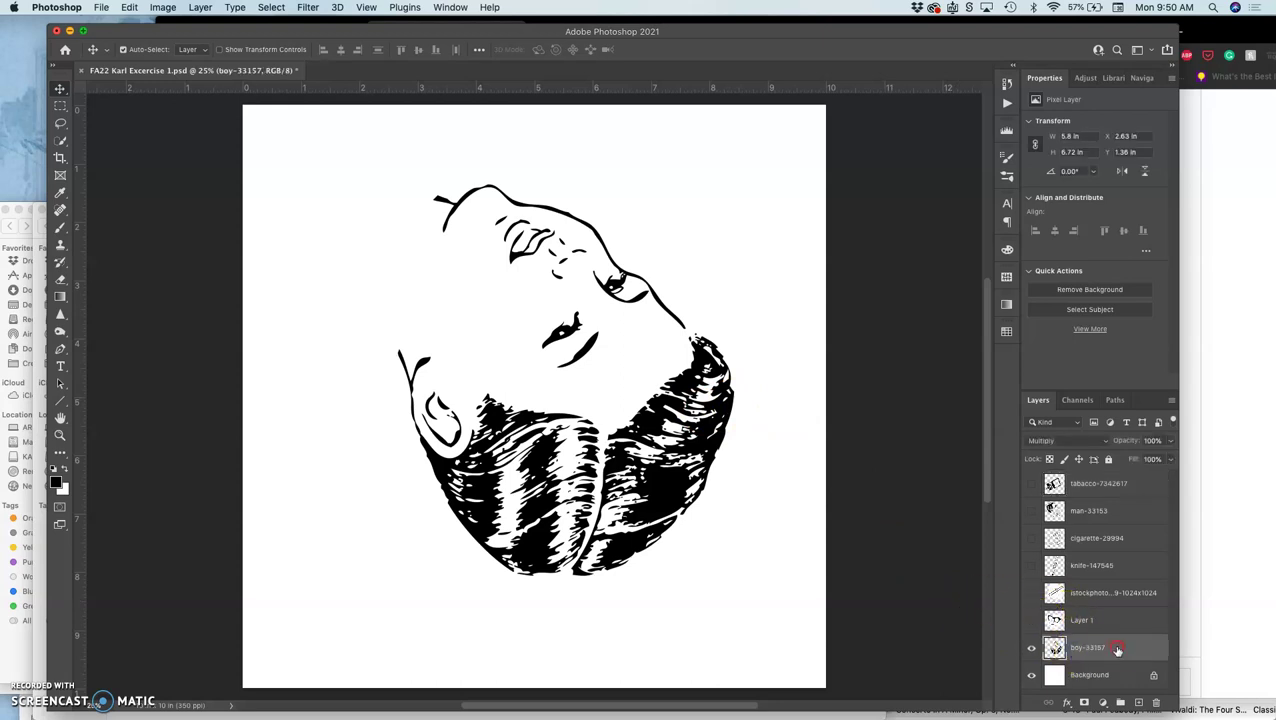
{"action": "right_click", "coordinate": [1110, 647]}
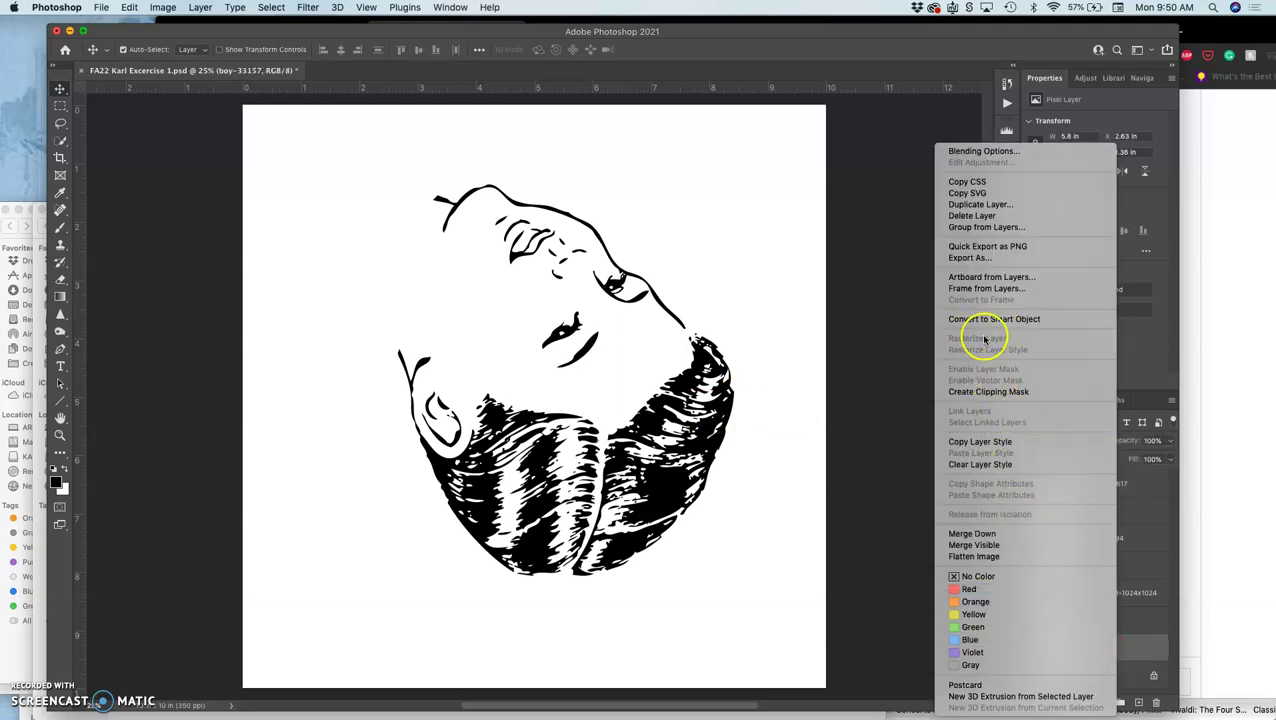
{"action": "left_click", "coordinate": [738, 320]}
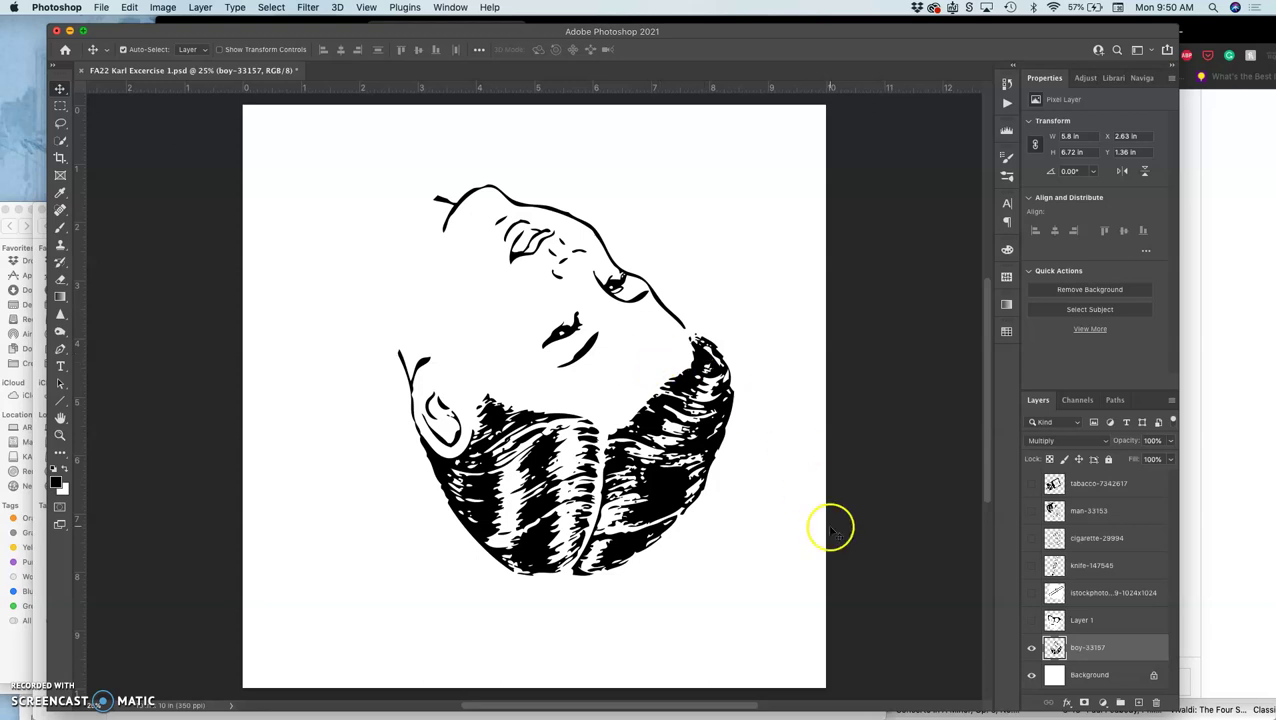
Show the Layer 1 glasses and look over its layer options
{"action": "left_click", "coordinate": [1032, 620]}
{"action": "left_click", "coordinate": [1091, 615]}
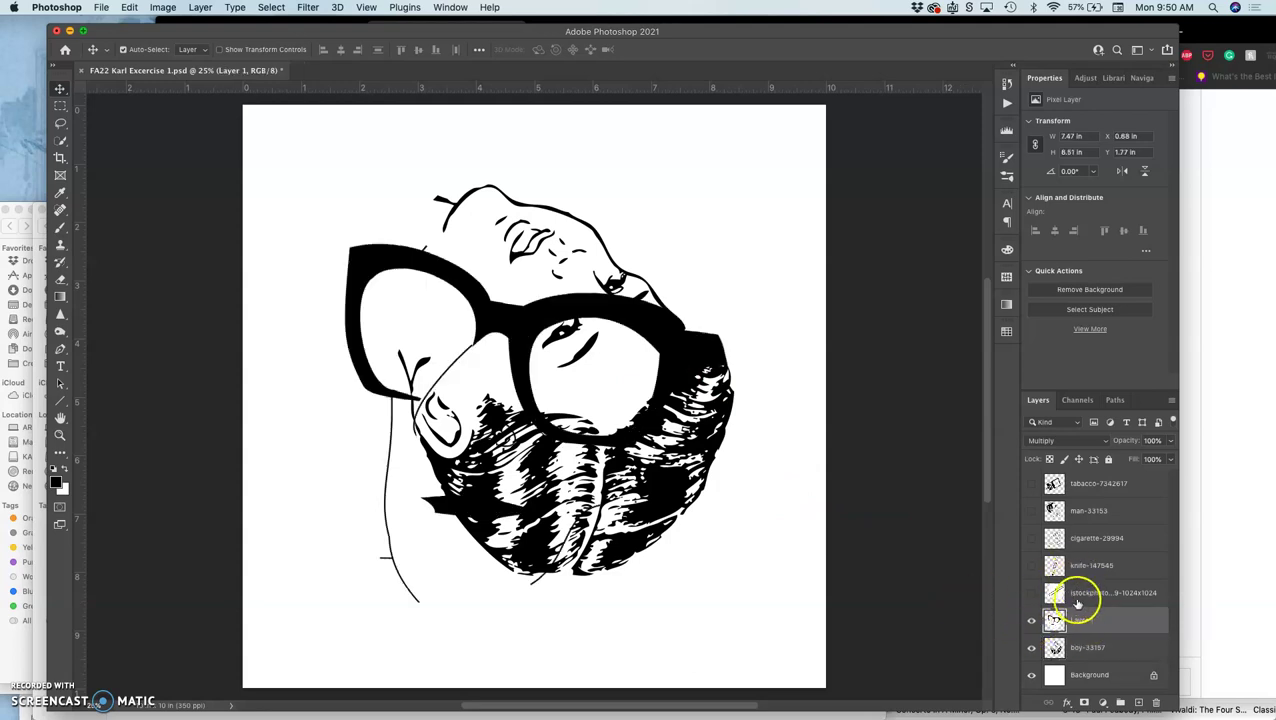
{"action": "right_click", "coordinate": [1099, 620]}
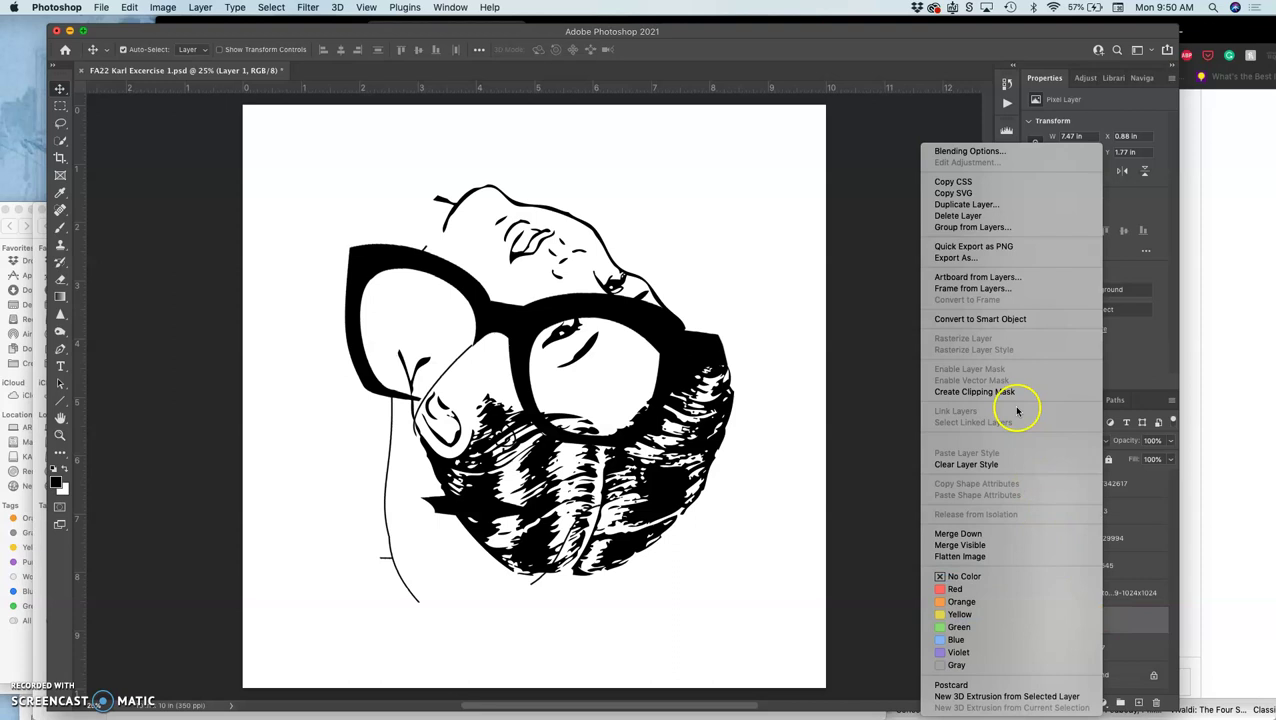
{"action": "left_click", "coordinate": [838, 413]}
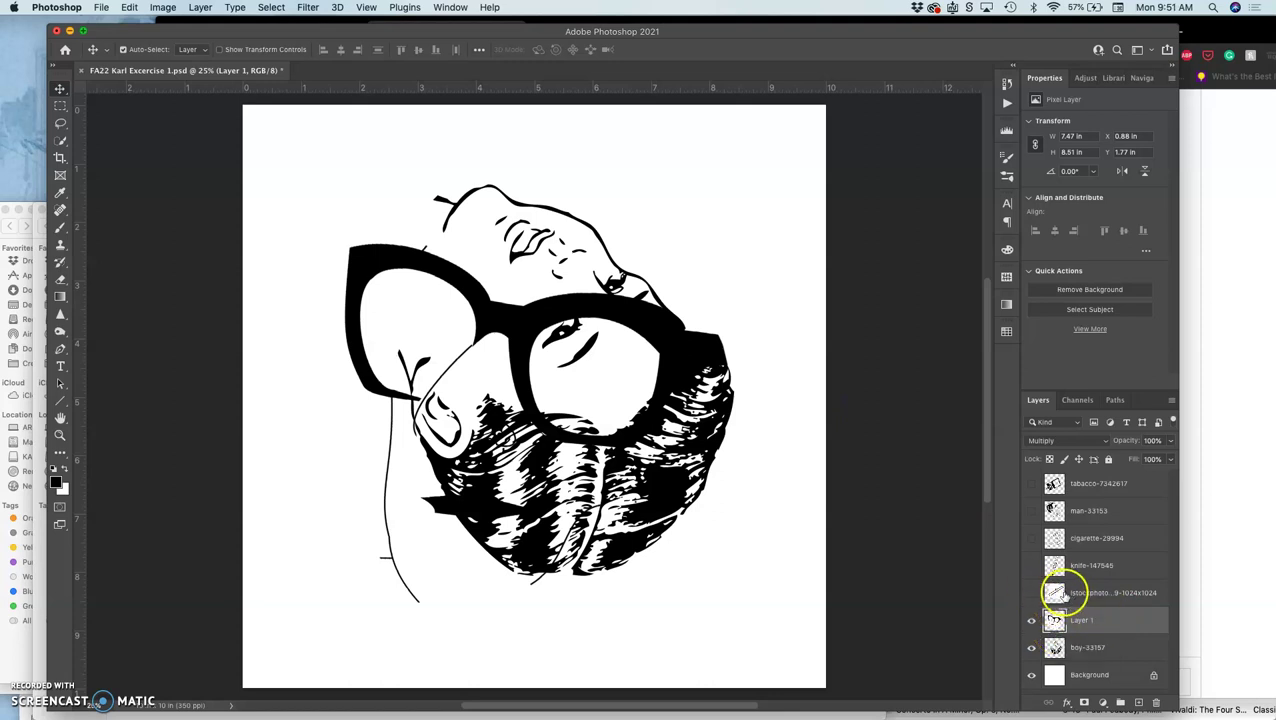
Show the istockphoto serrated knife, toggling the glasses off and on to compare overlap
{"action": "left_click", "coordinate": [1032, 596]}
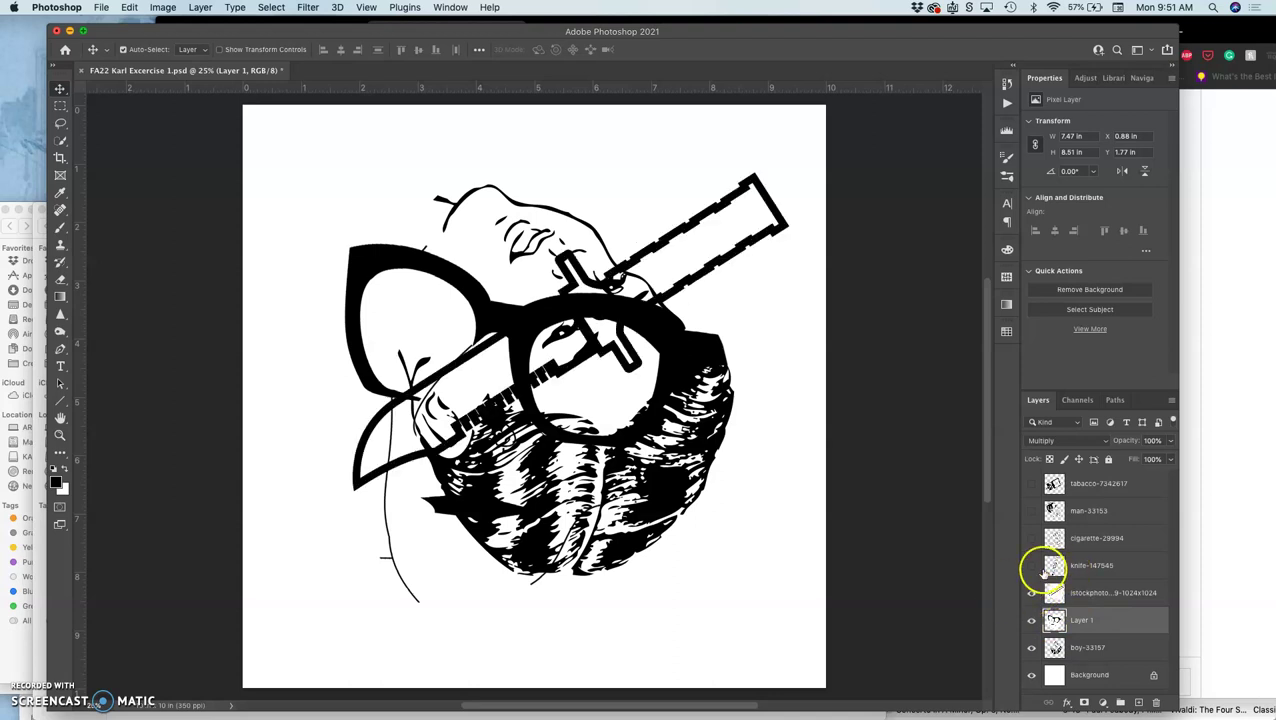
{"action": "left_click", "coordinate": [1032, 620]}
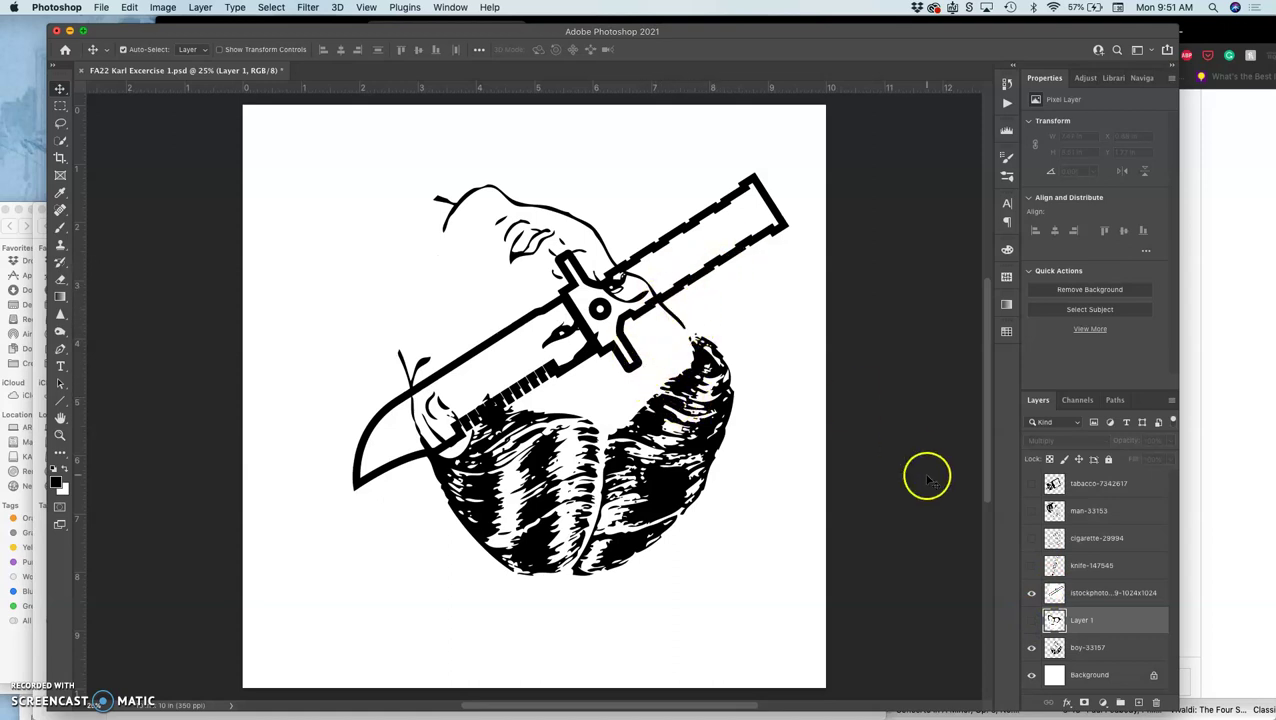
{"action": "left_click", "coordinate": [1031, 621]}
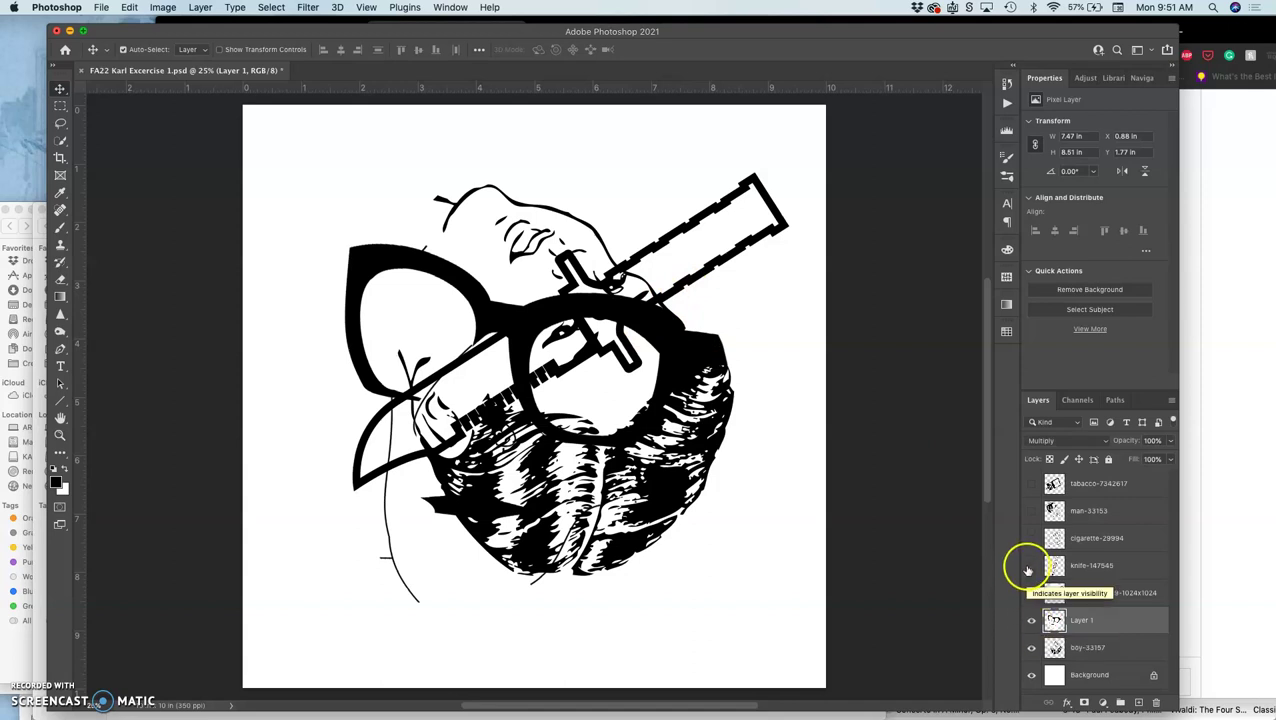
Hide the istockphoto knife layer and try Normal blending on the Layer 1 glasses
{"action": "left_click", "coordinate": [1031, 593]}
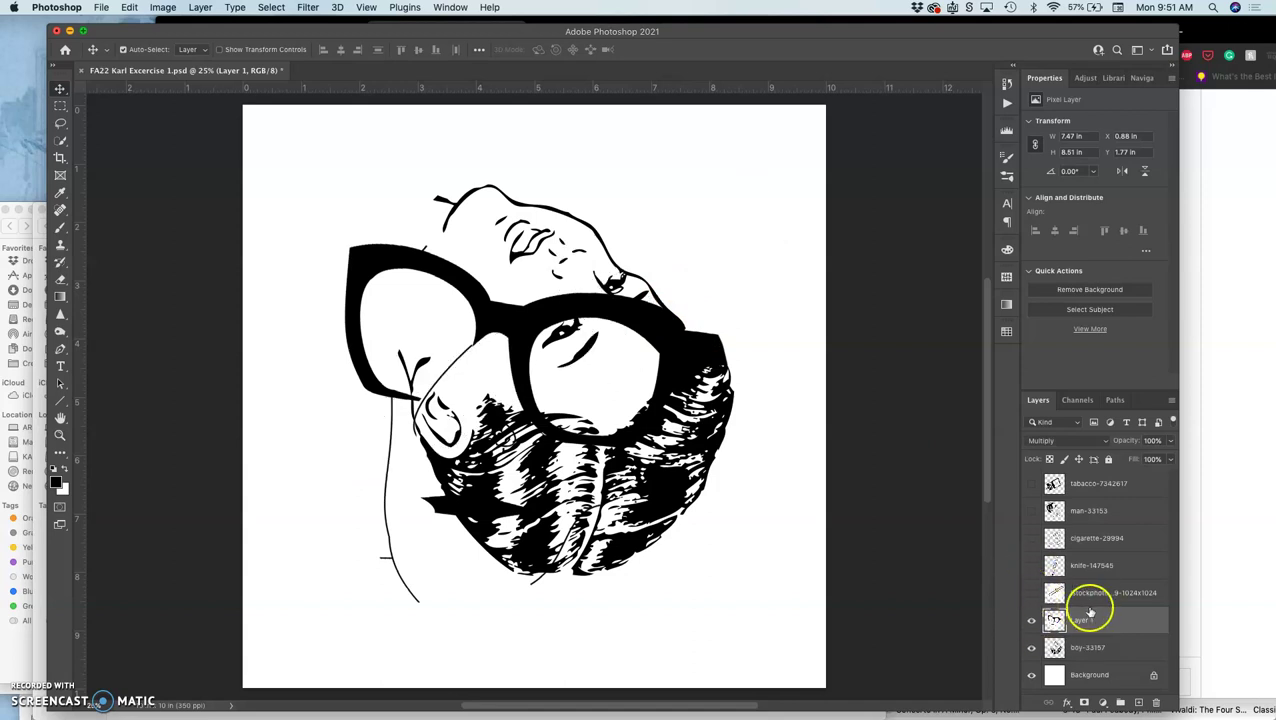
{"action": "left_click", "coordinate": [1054, 441]}
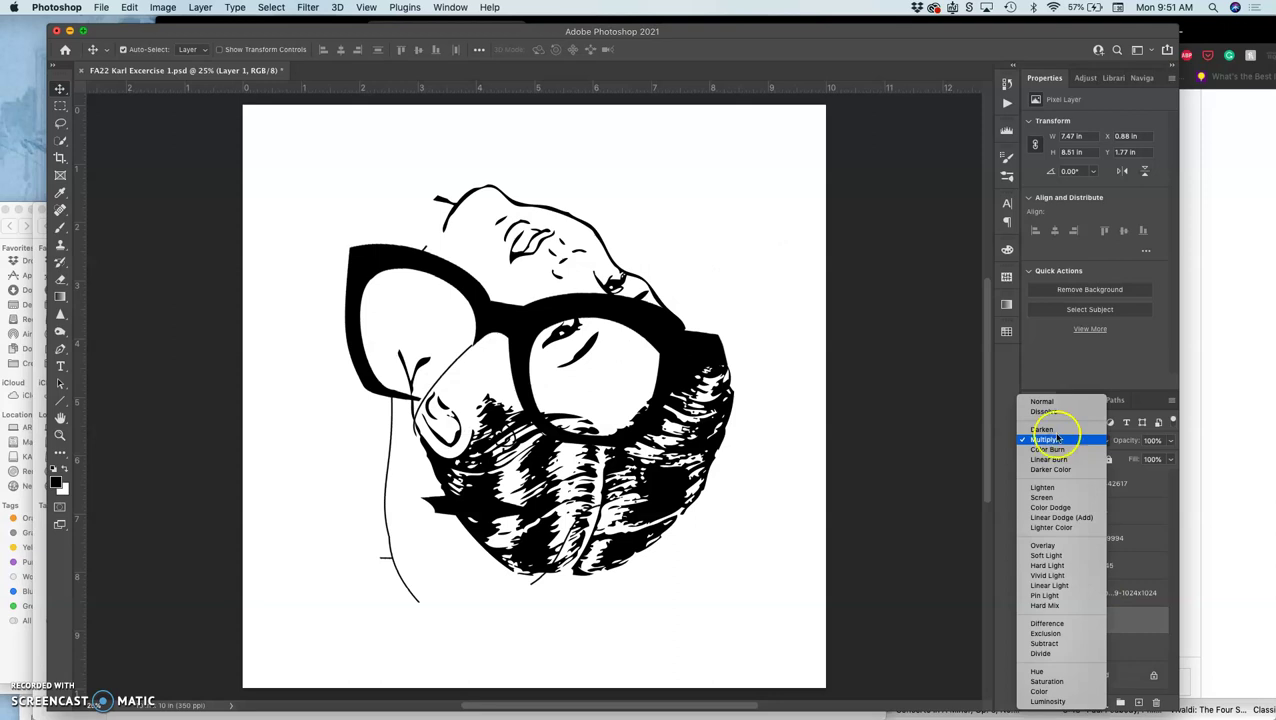
{"action": "left_click", "coordinate": [1044, 401]}
{"action": "left_click", "coordinate": [878, 441]}
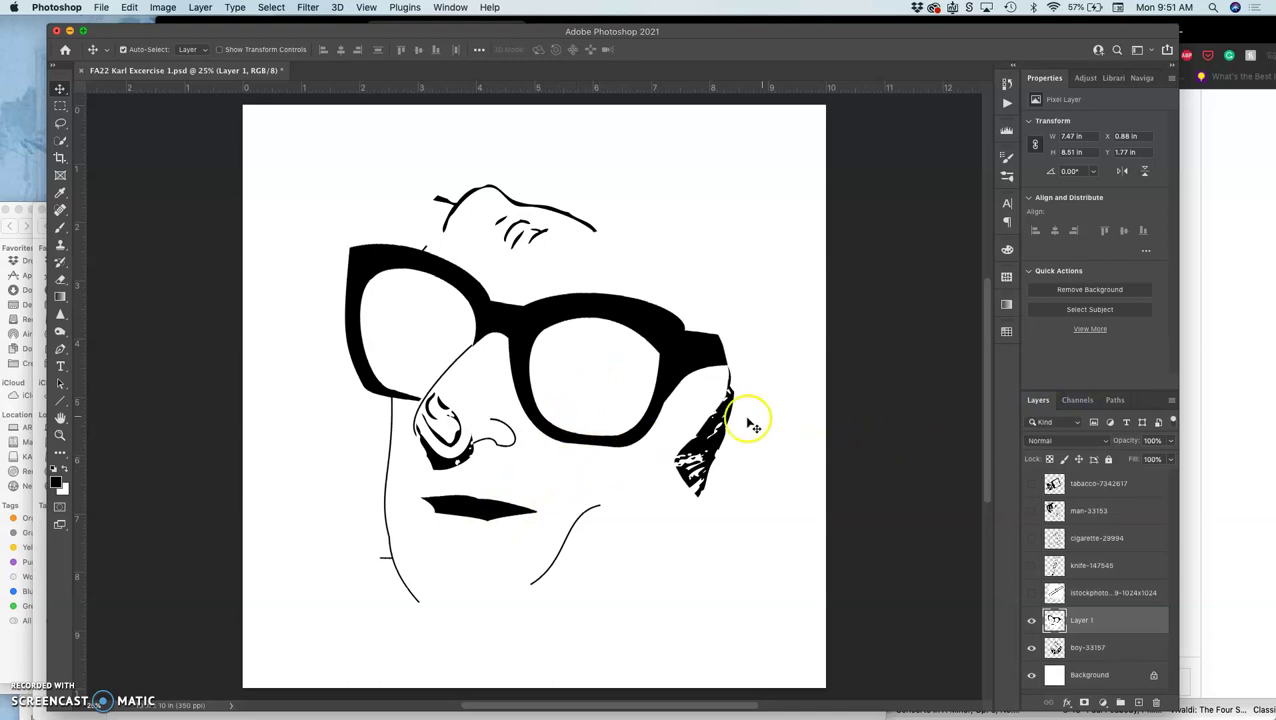
Return Layer 1 to Multiply and toggle its visibility to compare
{"action": "left_click", "coordinate": [1045, 441]}
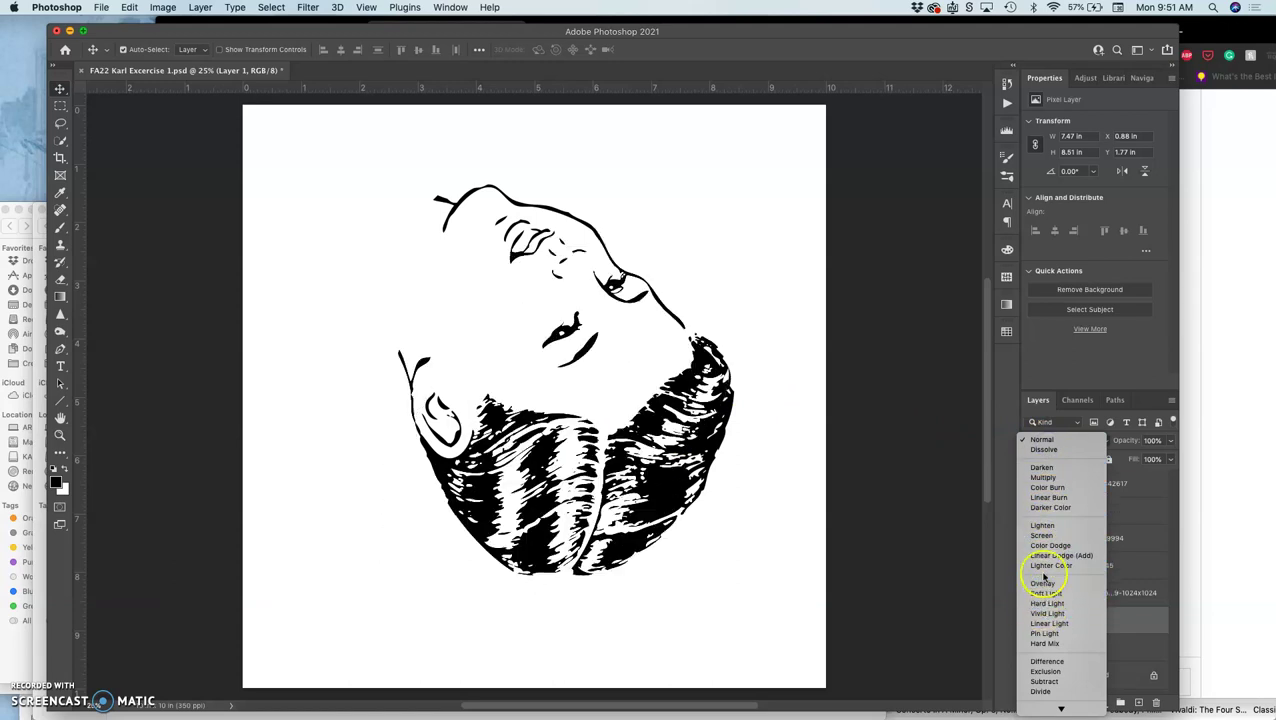
{"action": "left_click", "coordinate": [1044, 478]}
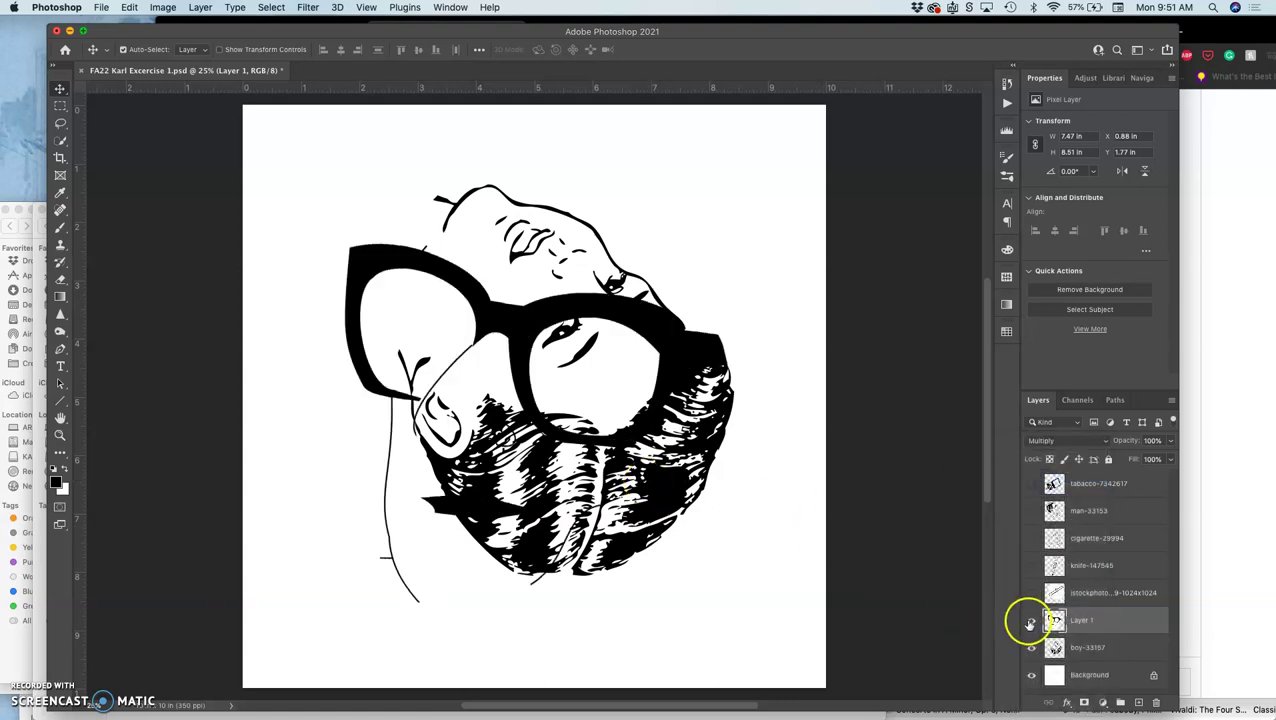
{"action": "left_click", "coordinate": [1031, 620]}
{"action": "left_click", "coordinate": [1031, 620]}
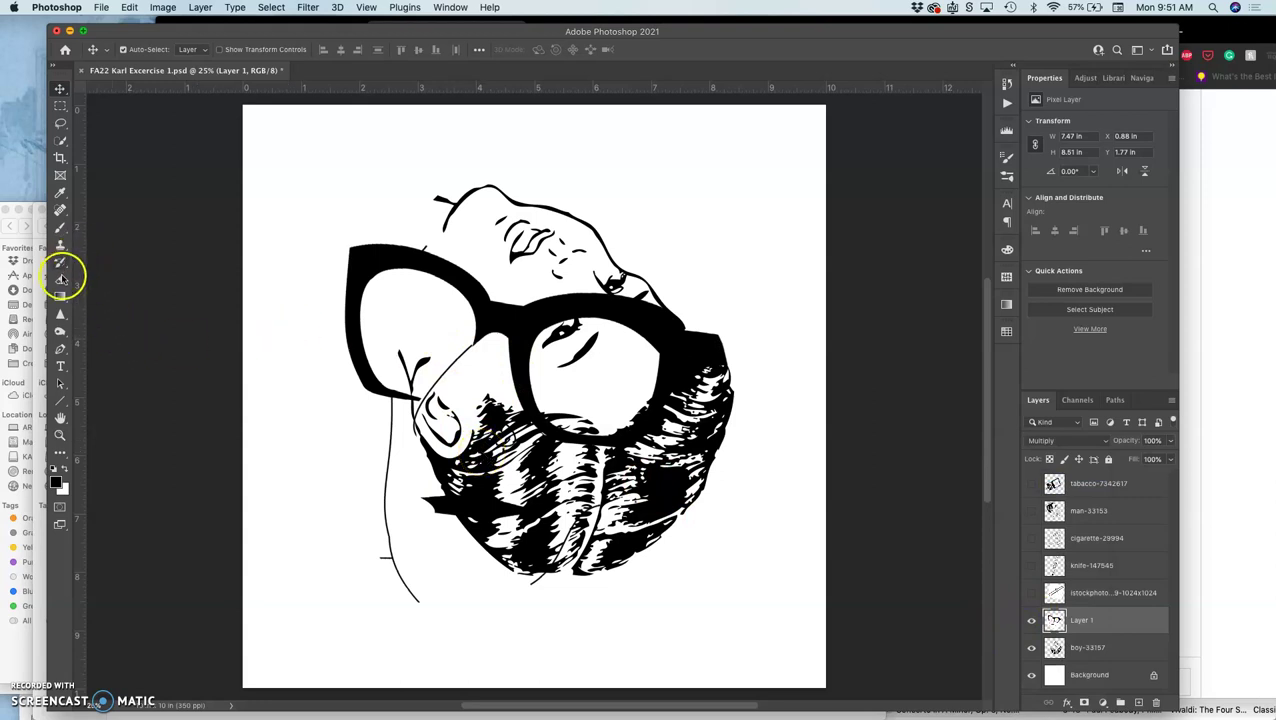
Lasso-select the inside of the right lens and zoom in on the artwork
{"action": "left_click", "coordinate": [60, 122]}
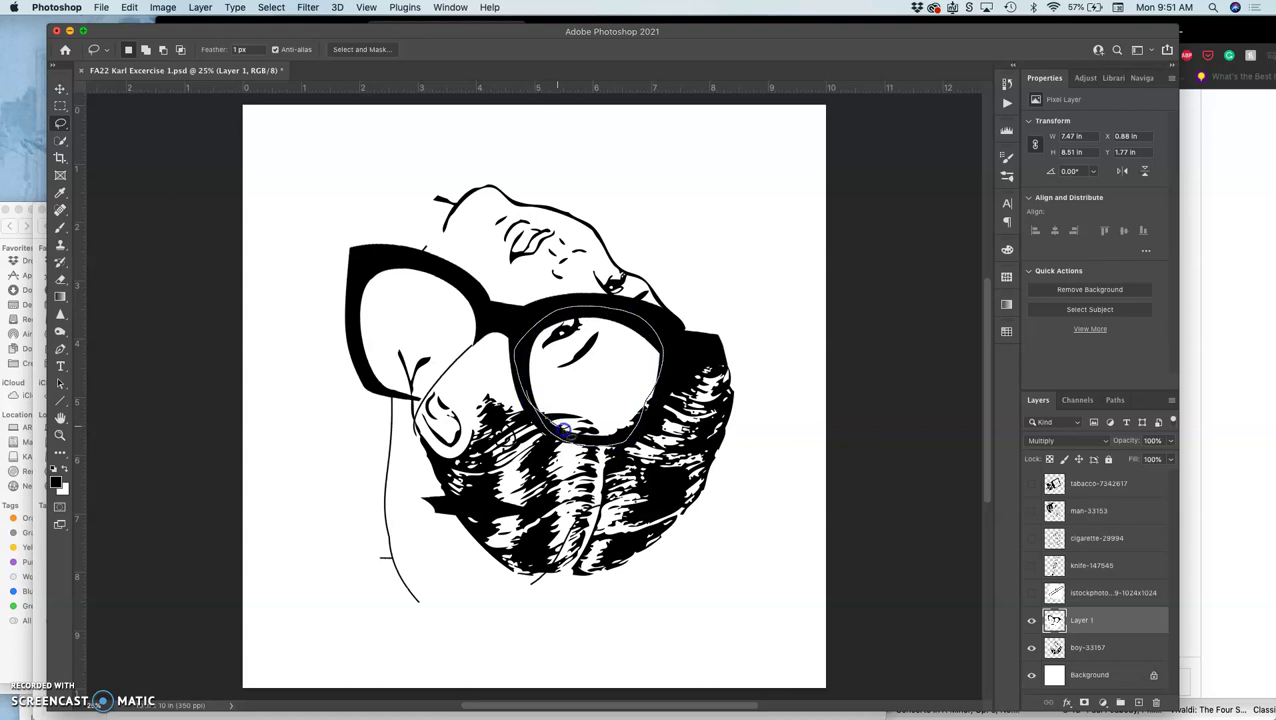
{"action": "mouse_move", "coordinate": [668, 365]}
{"action": "left_mouse_down"}
{"action": "mouse_move", "coordinate": [718, 381]}
{"action": "mouse_move", "coordinate": [707, 422]}
{"action": "mouse_move", "coordinate": [683, 421]}
{"action": "mouse_move", "coordinate": [618, 362]}
{"action": "mouse_move", "coordinate": [652, 388]}
{"action": "left_mouse_up"}
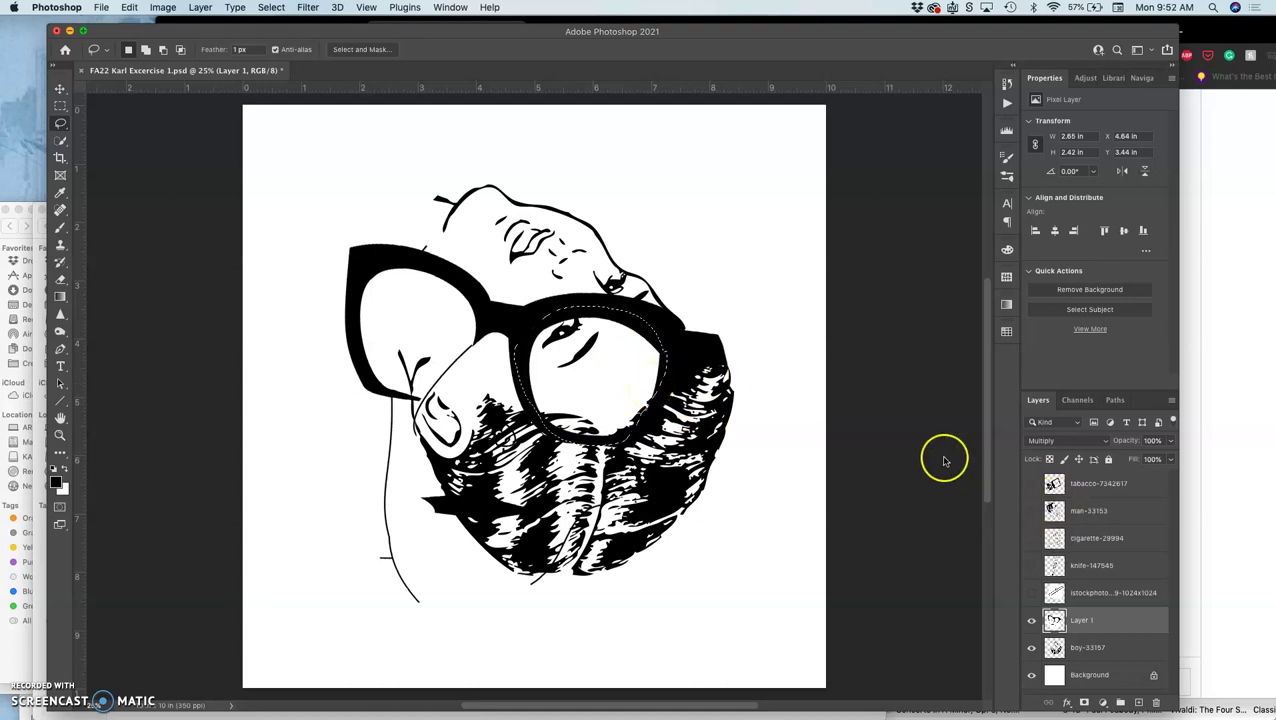
{"action": "key", "text": "super+equal"}
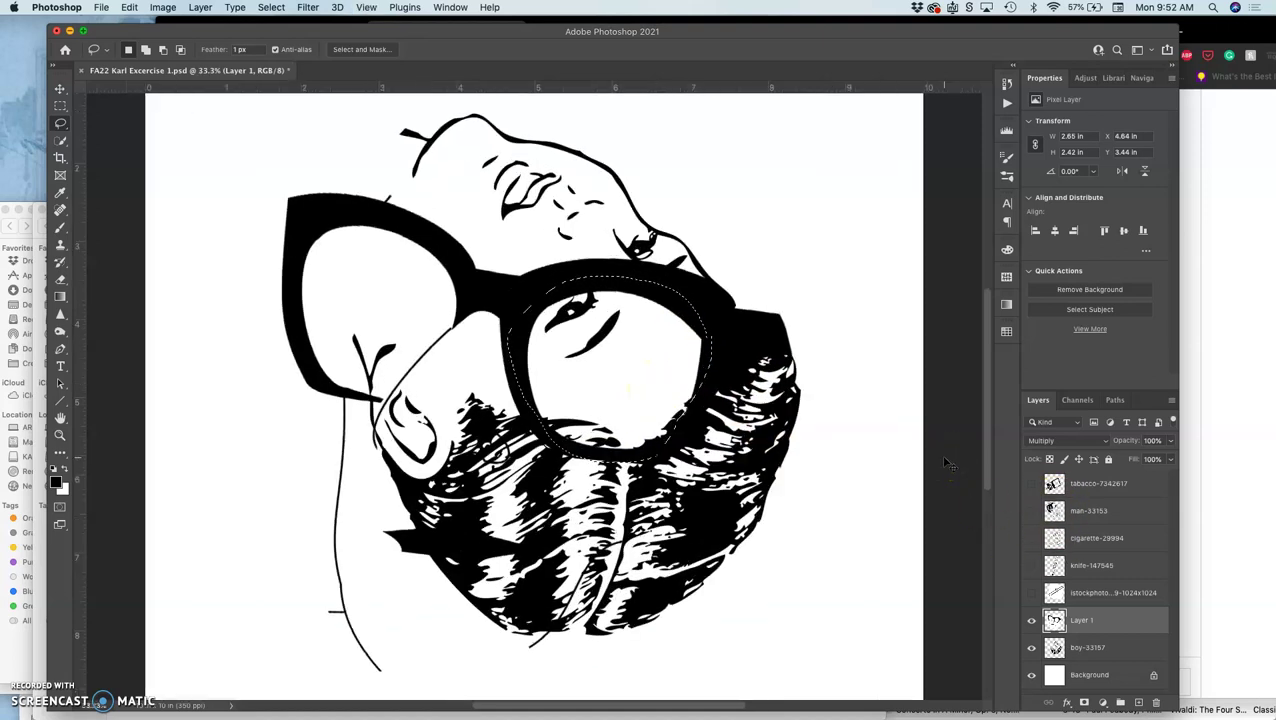
{"action": "left_click", "coordinate": [1063, 606]}
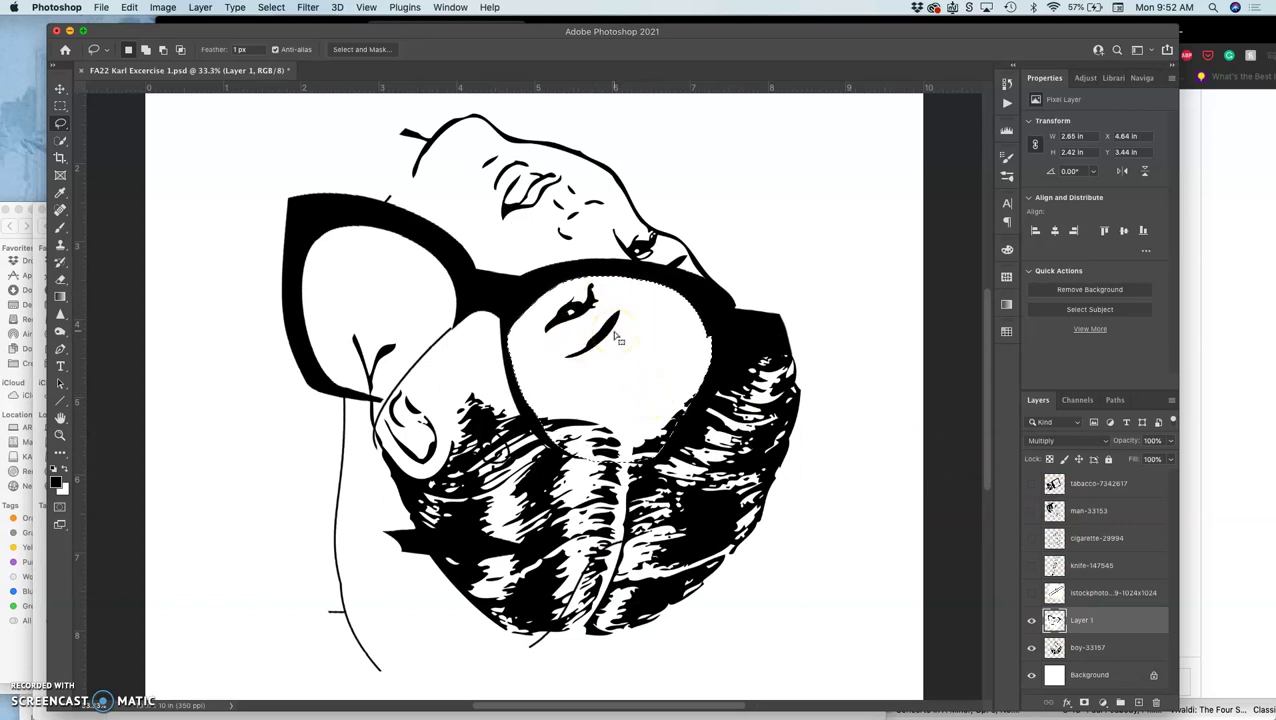
Make boy-33157 the working layer and toggle its visibility to check the lens overlap
{"action": "left_click", "coordinate": [1091, 646]}
{"action": "left_click", "coordinate": [1031, 648]}
{"action": "left_click", "coordinate": [1031, 648]}
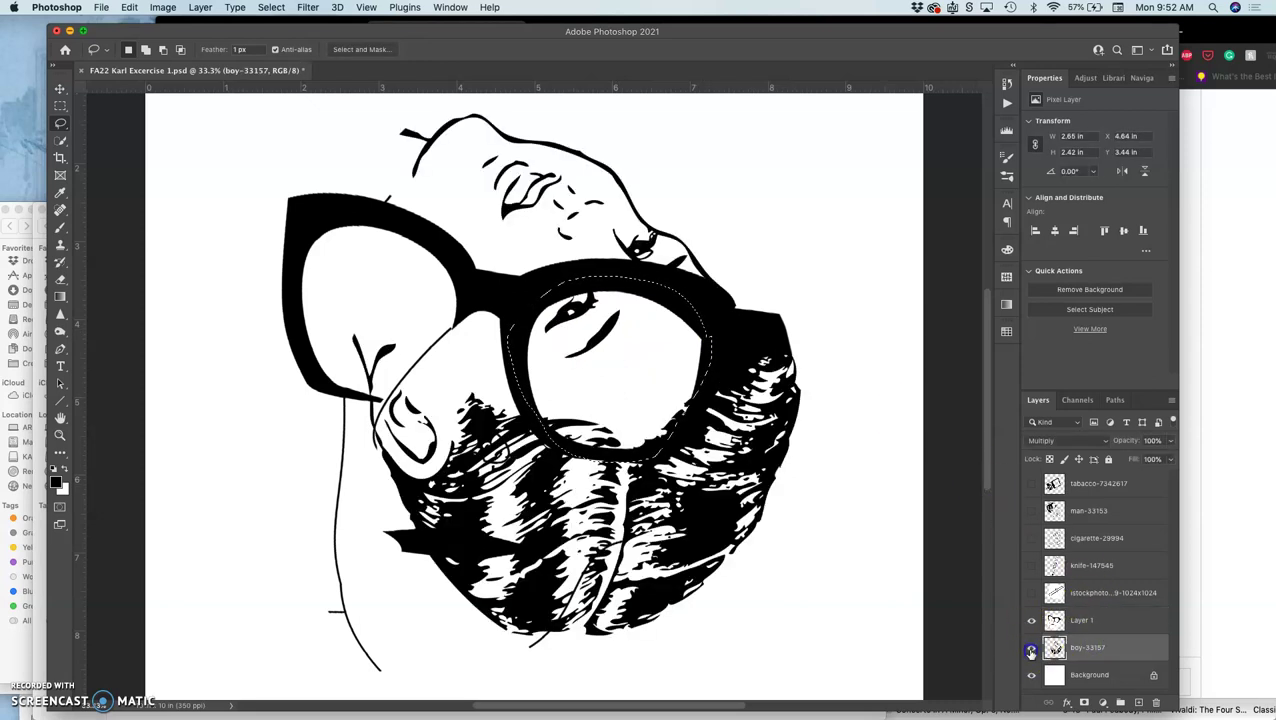
{"action": "left_click", "coordinate": [1031, 648]}
{"action": "left_click", "coordinate": [1031, 648]}
{"action": "left_click", "coordinate": [1031, 648]}
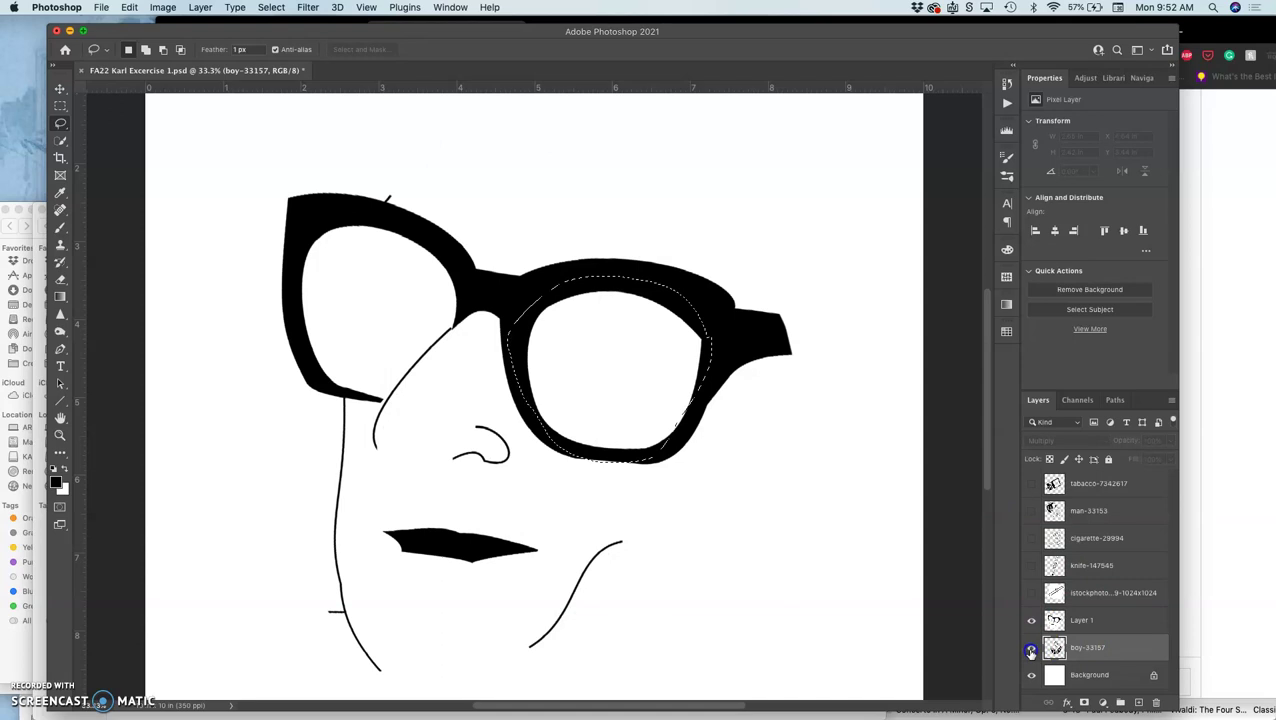
{"action": "left_click", "coordinate": [1031, 648]}
{"action": "left_click", "coordinate": [1136, 658]}
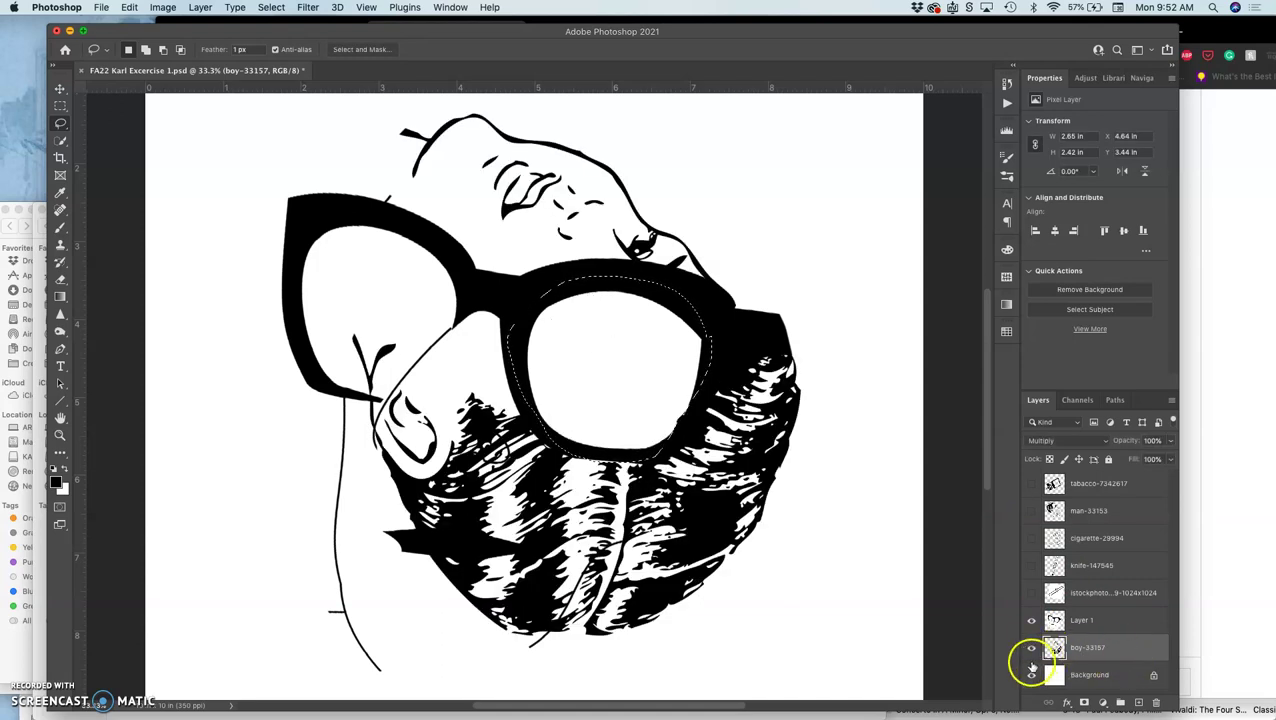
Deselect the cleared lens, then redraw lasso outlines around the lens bottom and left edge
{"action": "left_click", "coordinate": [703, 400]}
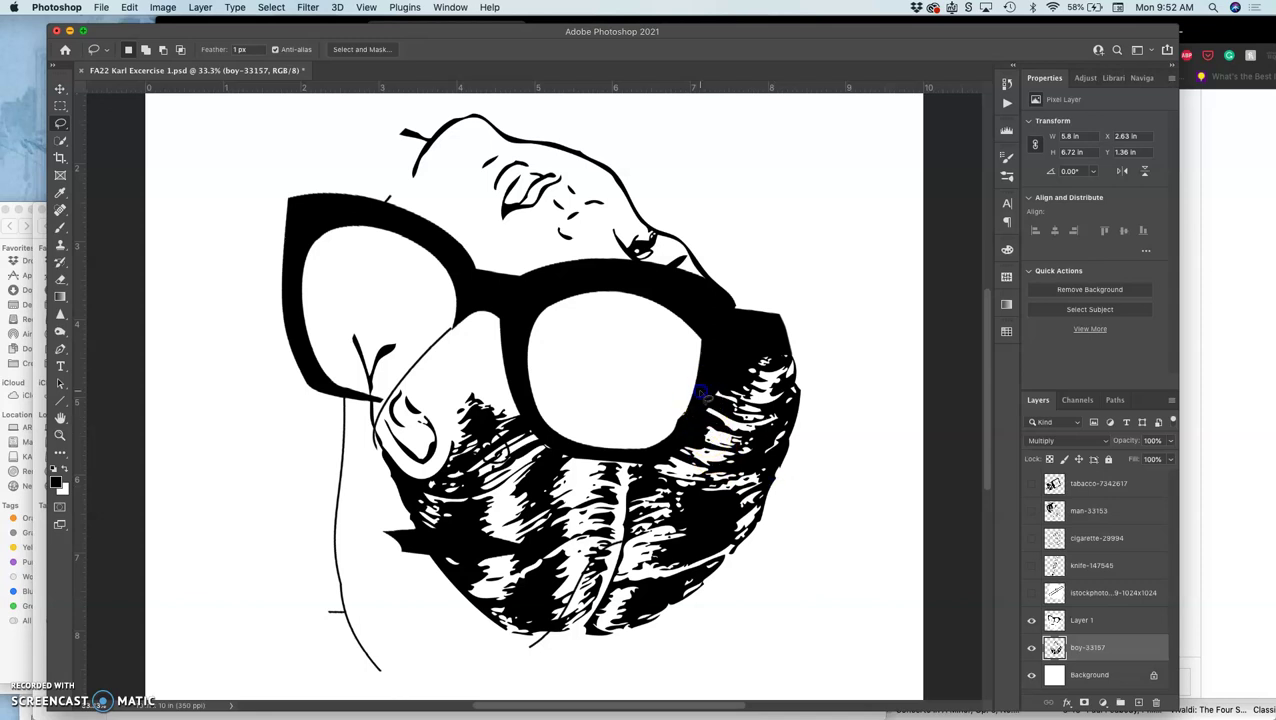
{"action": "mouse_move", "coordinate": [648, 446]}
{"action": "left_mouse_down"}
{"action": "mouse_move", "coordinate": [654, 413]}
{"action": "mouse_move", "coordinate": [690, 402]}
{"action": "left_mouse_up"}
{"action": "left_click", "coordinate": [738, 365]}
{"action": "mouse_move", "coordinate": [515, 370]}
{"action": "left_mouse_down"}
{"action": "mouse_move", "coordinate": [541, 405]}
{"action": "mouse_move", "coordinate": [452, 421]}
{"action": "mouse_move", "coordinate": [399, 380]}
{"action": "mouse_move", "coordinate": [370, 388]}
{"action": "mouse_move", "coordinate": [484, 546]}
{"action": "mouse_move", "coordinate": [492, 533]}
{"action": "left_mouse_up"}
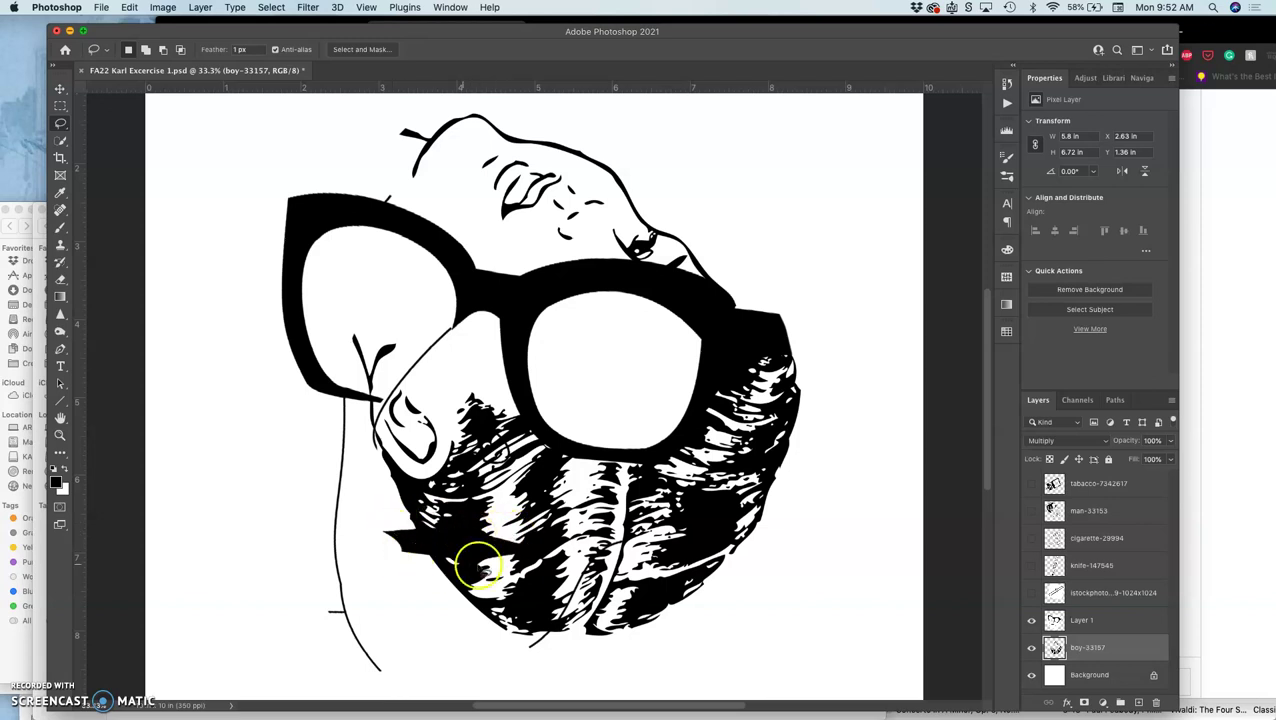
Toggle the glasses layer and try, then discard, a lasso selection of the beard
{"action": "left_click", "coordinate": [1111, 624]}
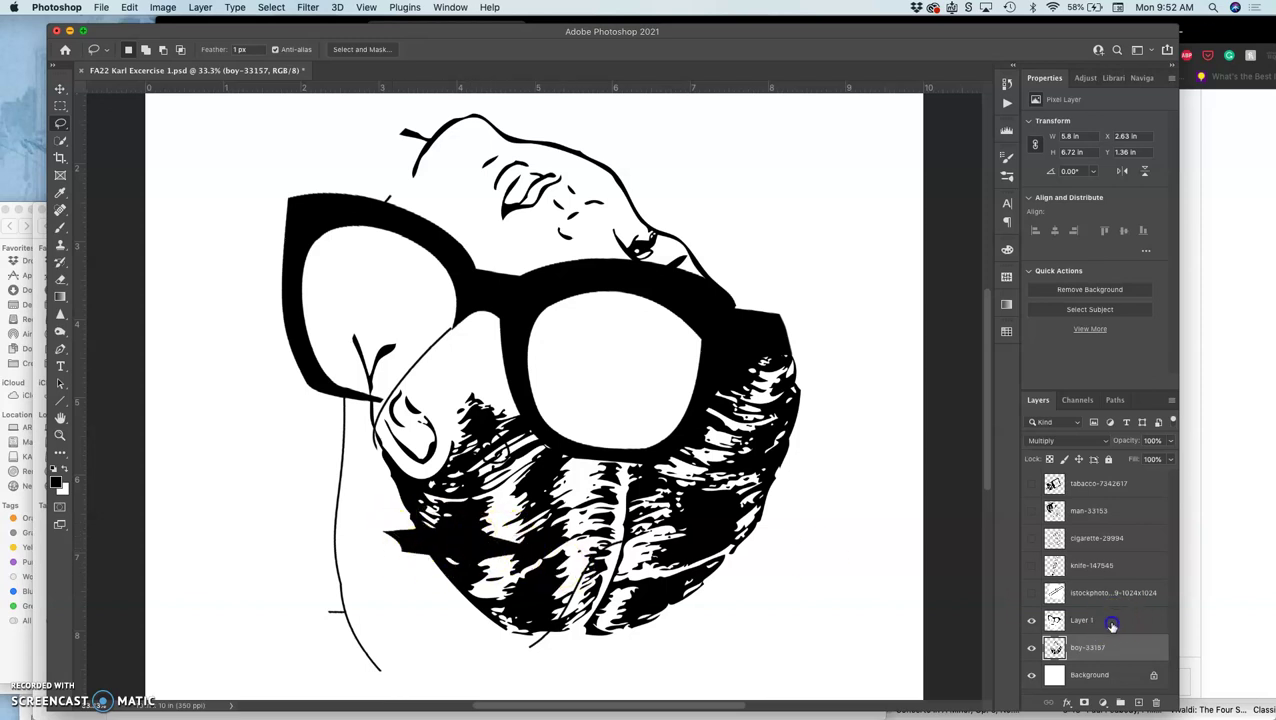
{"action": "left_click", "coordinate": [1031, 620]}
{"action": "left_click", "coordinate": [1031, 620]}
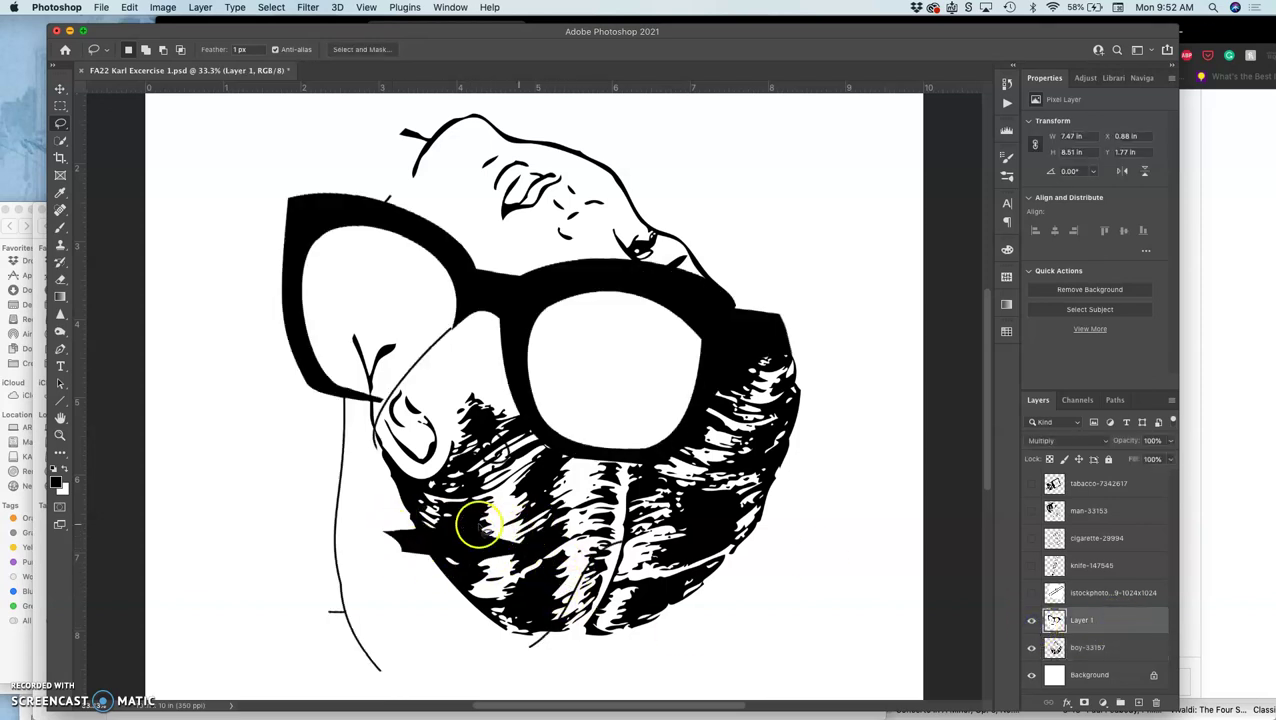
{"action": "mouse_move", "coordinate": [441, 513]}
{"action": "left_mouse_down"}
{"action": "mouse_move", "coordinate": [347, 528]}
{"action": "mouse_move", "coordinate": [378, 575]}
{"action": "mouse_move", "coordinate": [455, 589]}
{"action": "mouse_move", "coordinate": [523, 580]}
{"action": "mouse_move", "coordinate": [543, 547]}
{"action": "mouse_move", "coordinate": [515, 508]}
{"action": "left_mouse_up"}
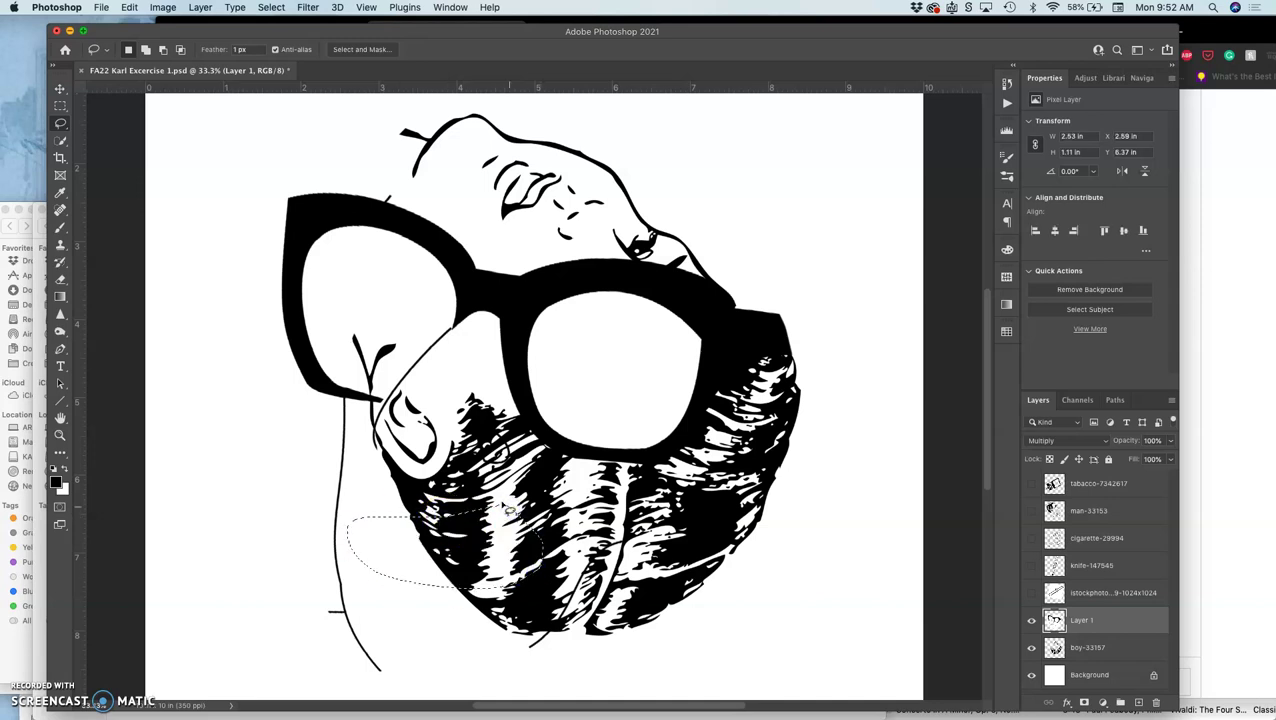
{"action": "left_click", "coordinate": [515, 508]}
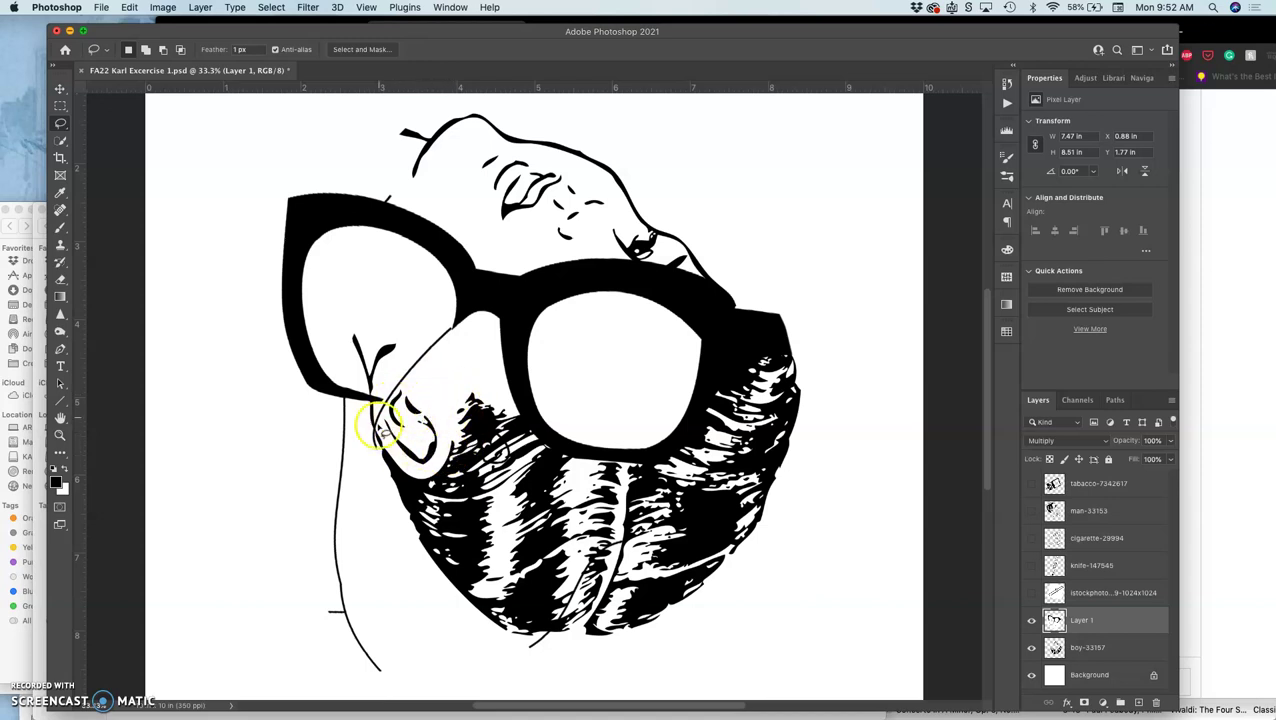
On boy-33157, lasso and delete the ear lines, then outline the hair beside the lens
{"action": "left_click", "coordinate": [1075, 647]}
{"action": "mouse_move", "coordinate": [427, 377]}
{"action": "left_mouse_down"}
{"action": "mouse_move", "coordinate": [383, 428]}
{"action": "mouse_move", "coordinate": [395, 458]}
{"action": "mouse_move", "coordinate": [437, 463]}
{"action": "mouse_move", "coordinate": [442, 398]}
{"action": "left_mouse_up"}
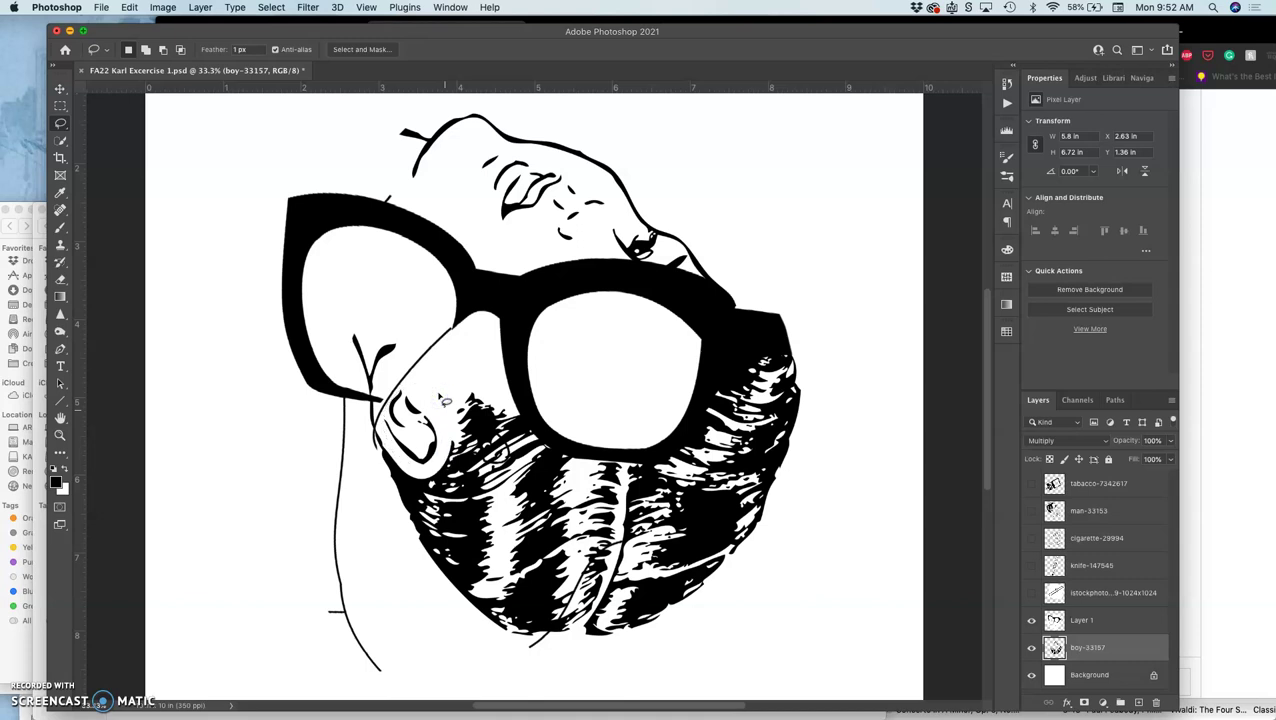
{"action": "key", "text": "BackSpace"}
{"action": "left_click", "coordinate": [590, 441]}
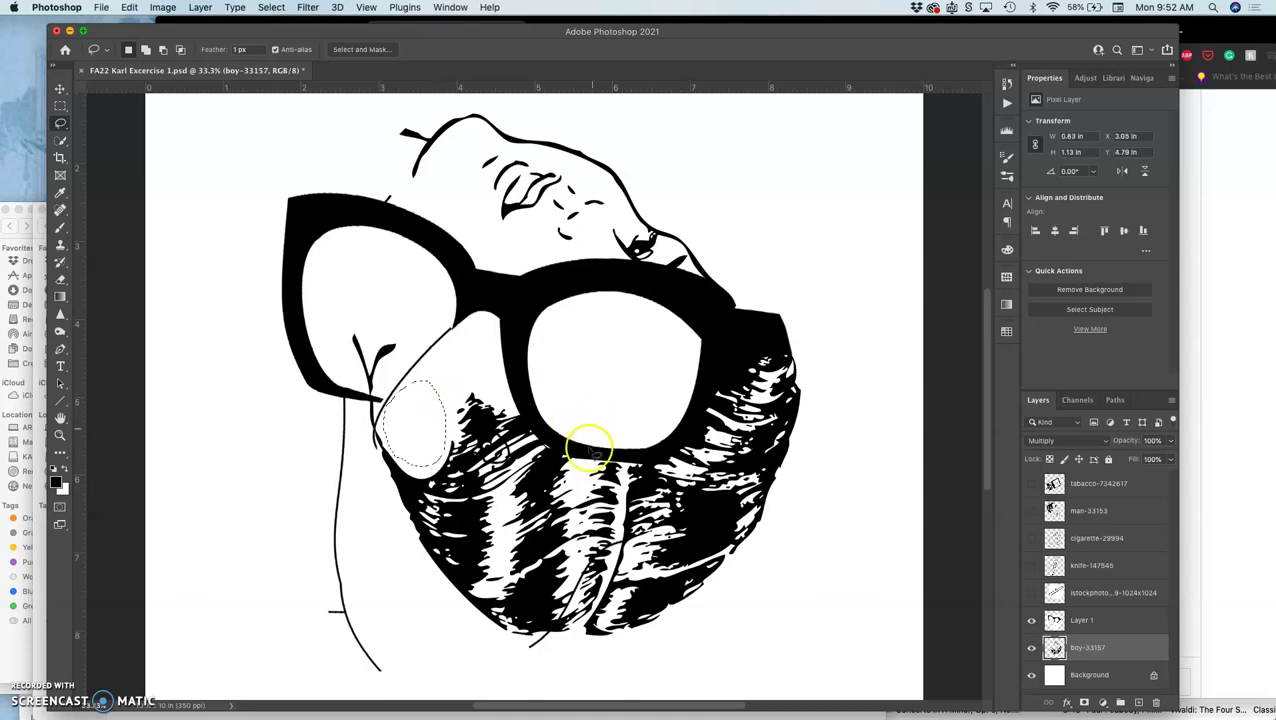
{"action": "left_click_drag", "start_coordinate": [509, 452], "coordinate": [505, 432]}
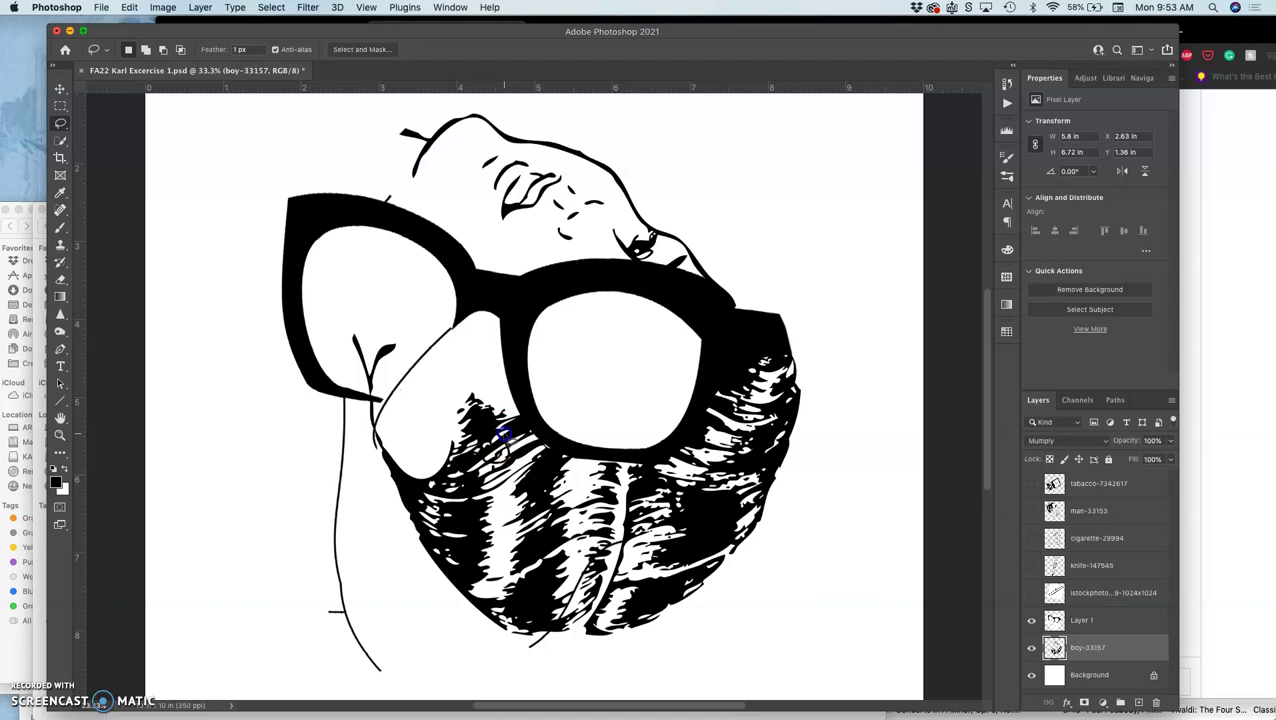
{"action": "mouse_move", "coordinate": [468, 482]}
{"action": "left_mouse_down"}
{"action": "mouse_move", "coordinate": [515, 458]}
{"action": "mouse_move", "coordinate": [506, 435]}
{"action": "left_mouse_up"}
{"action": "left_click", "coordinate": [1031, 648]}
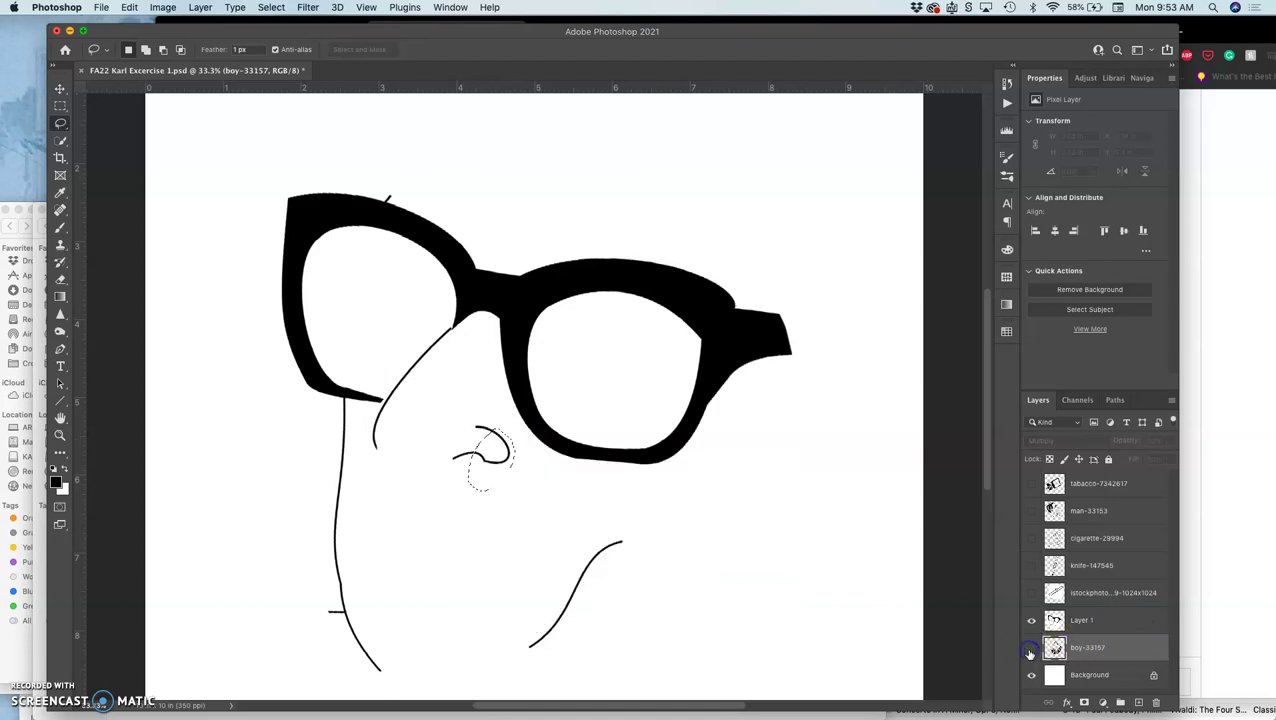
{"action": "left_click", "coordinate": [1031, 648]}
{"action": "left_click", "coordinate": [1031, 648]}
{"action": "left_click", "coordinate": [1031, 648]}
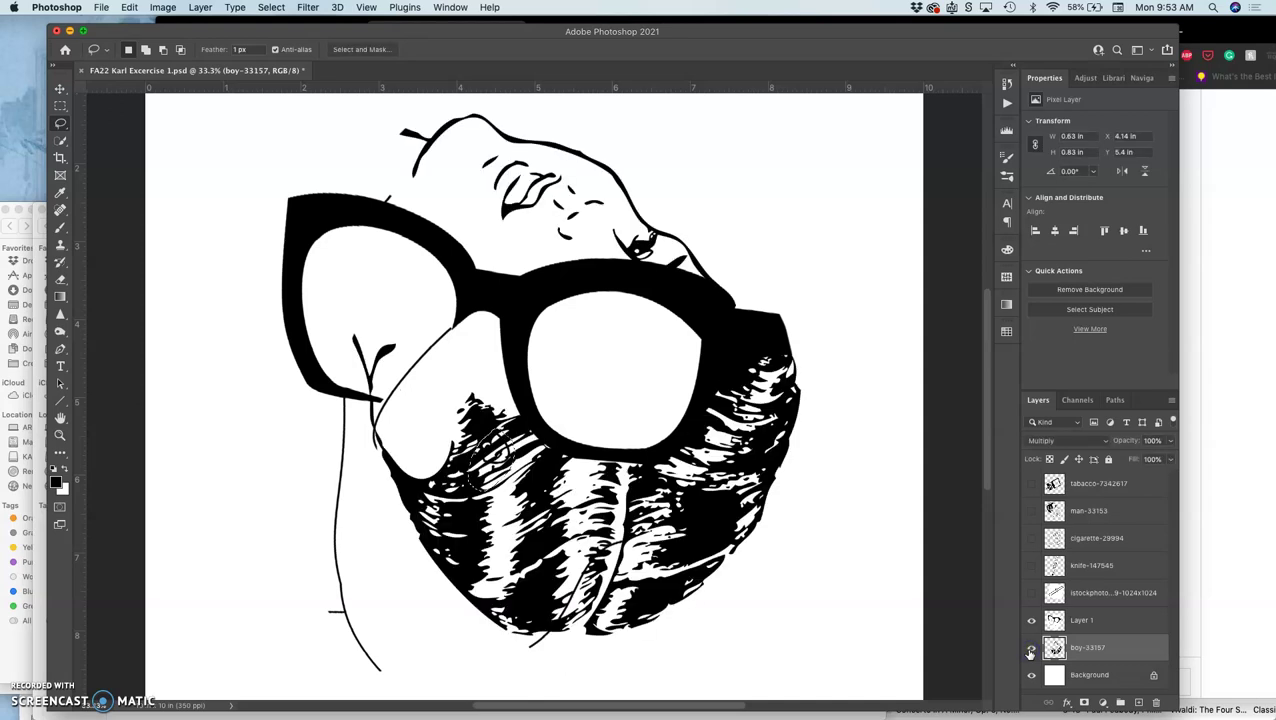
{"action": "left_click", "coordinate": [1031, 648]}
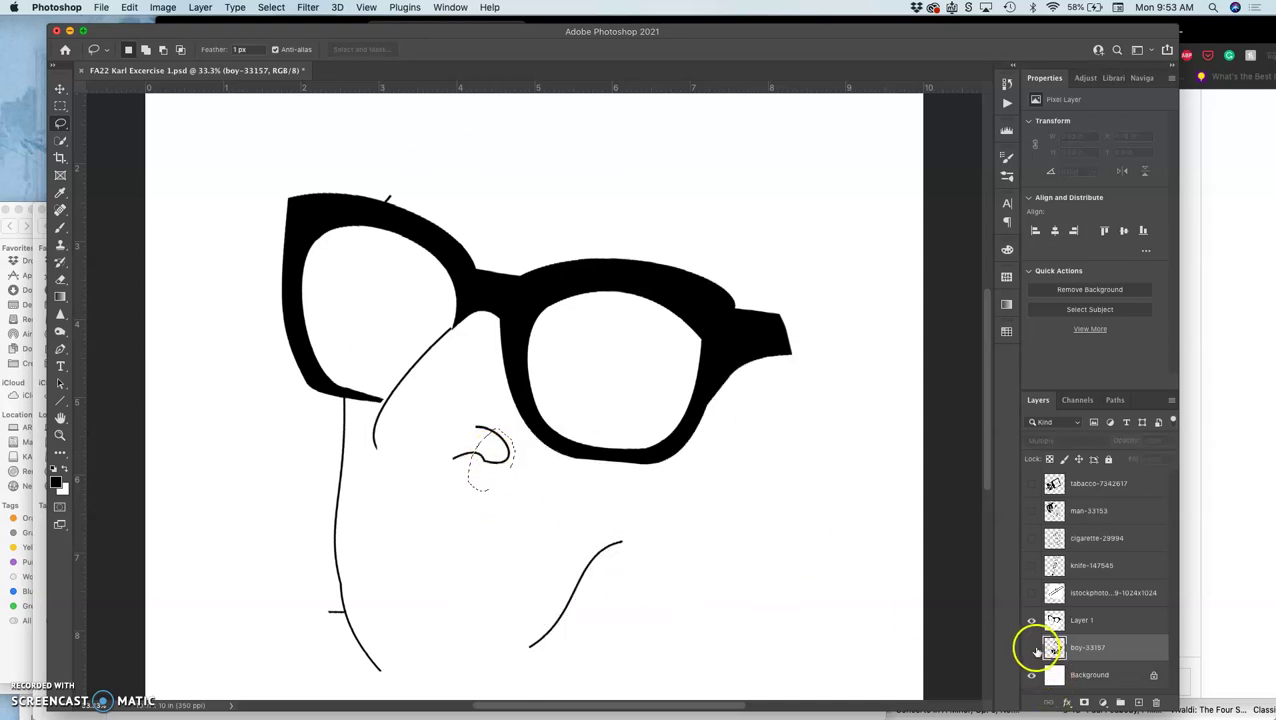
{"action": "left_click", "coordinate": [1031, 648]}
{"action": "left_click", "coordinate": [1032, 622]}
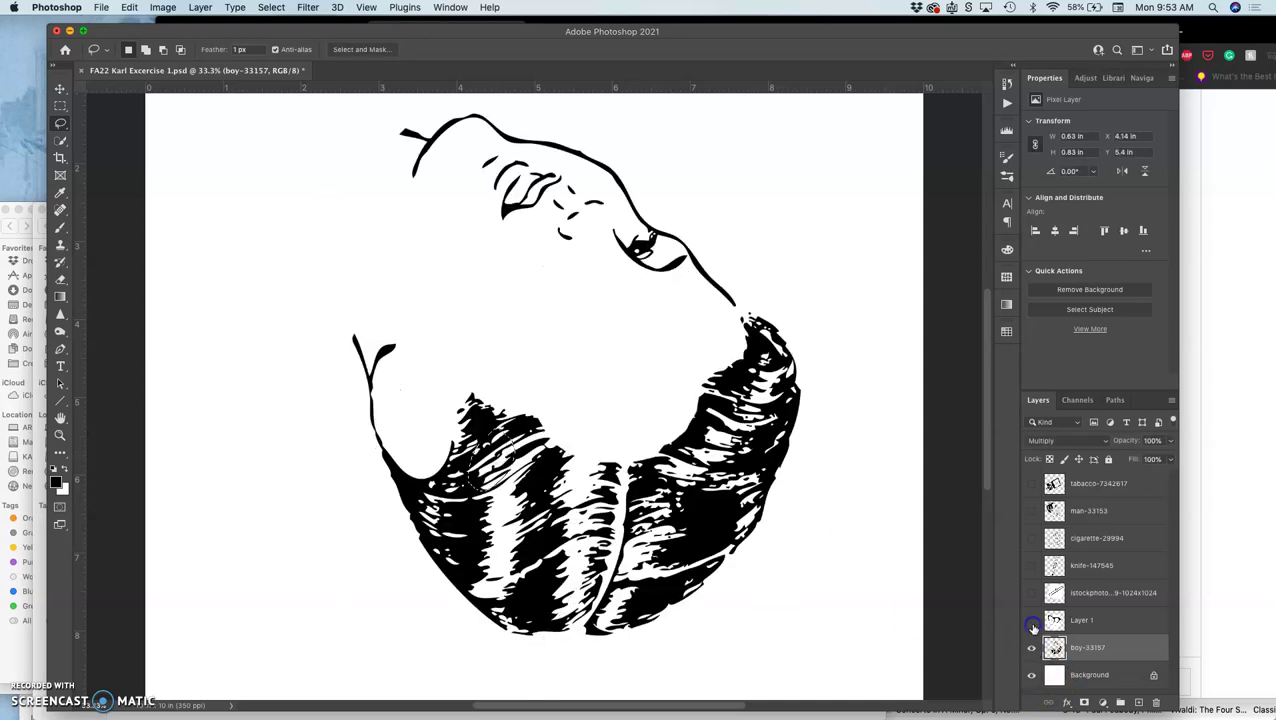
{"action": "left_click", "coordinate": [1032, 622]}
{"action": "left_click", "coordinate": [1032, 622]}
{"action": "left_click", "coordinate": [1032, 622]}
{"action": "left_click", "coordinate": [1032, 622]}
{"action": "left_click", "coordinate": [1032, 622]}
{"action": "left_click", "coordinate": [1085, 624]}
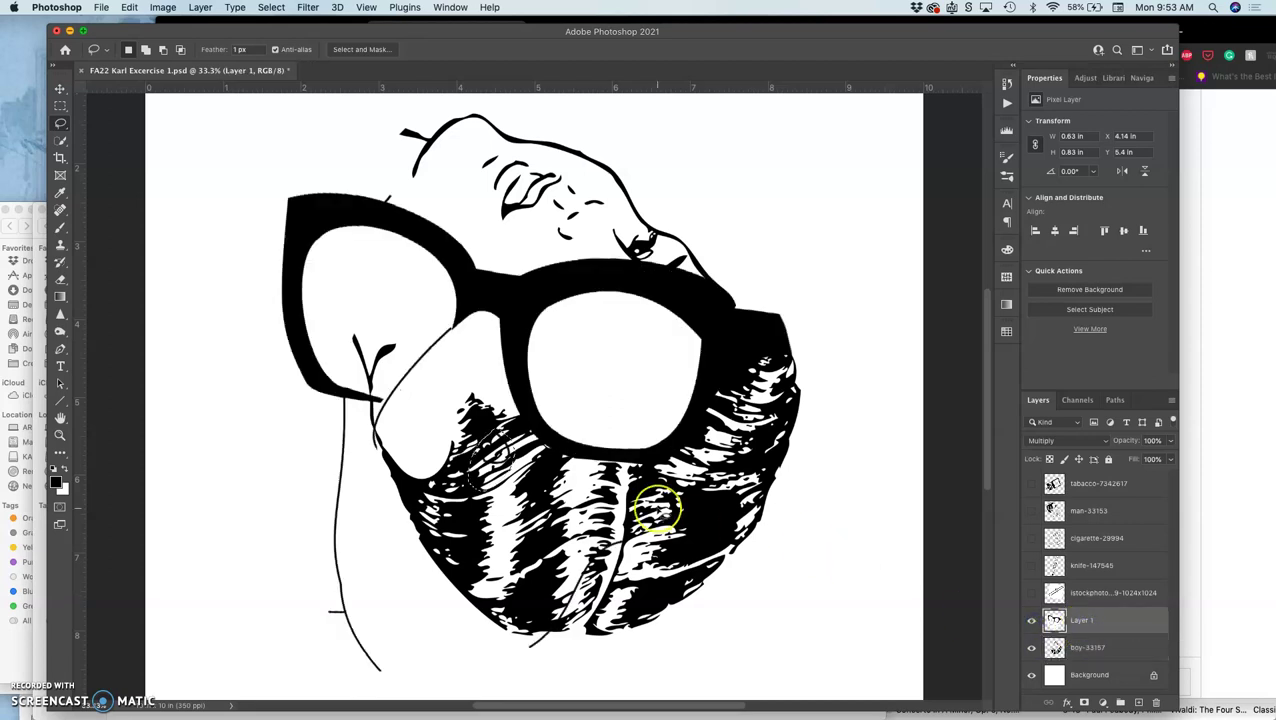
{"action": "left_click", "coordinate": [652, 510]}
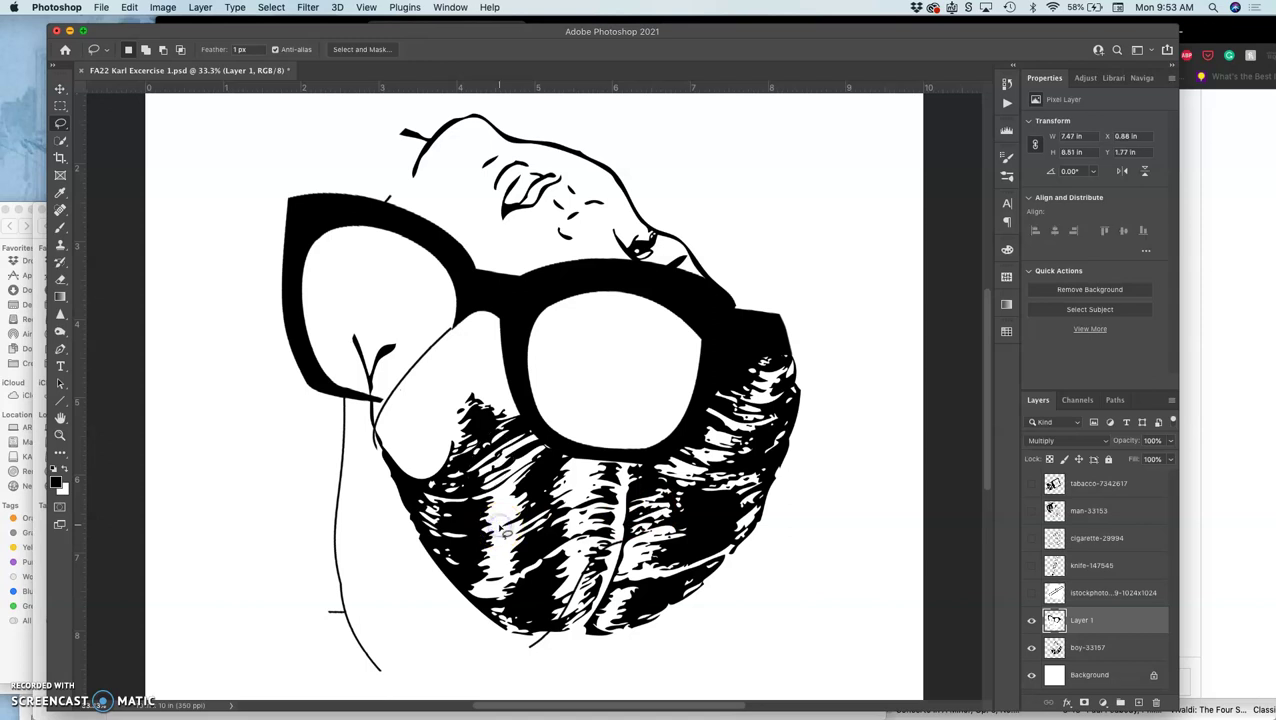
{"action": "left_click", "coordinate": [612, 488]}
{"action": "left_click", "coordinate": [639, 401]}
{"action": "scroll", "coordinate": [641, 405], "scroll_direction": "up", "scroll_amount": 2}
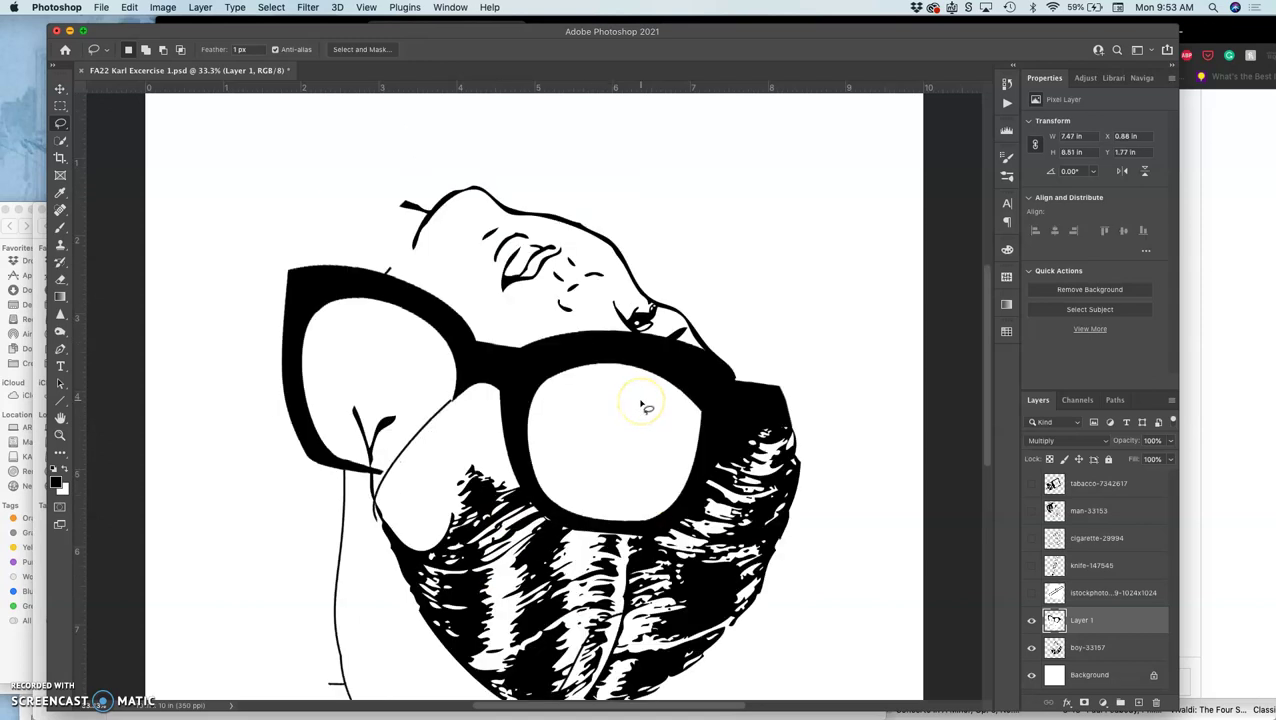
Show the istockphoto knife layer, zoom out to 16.7%, and enter Free Transform on it
{"action": "left_click", "coordinate": [1032, 593]}
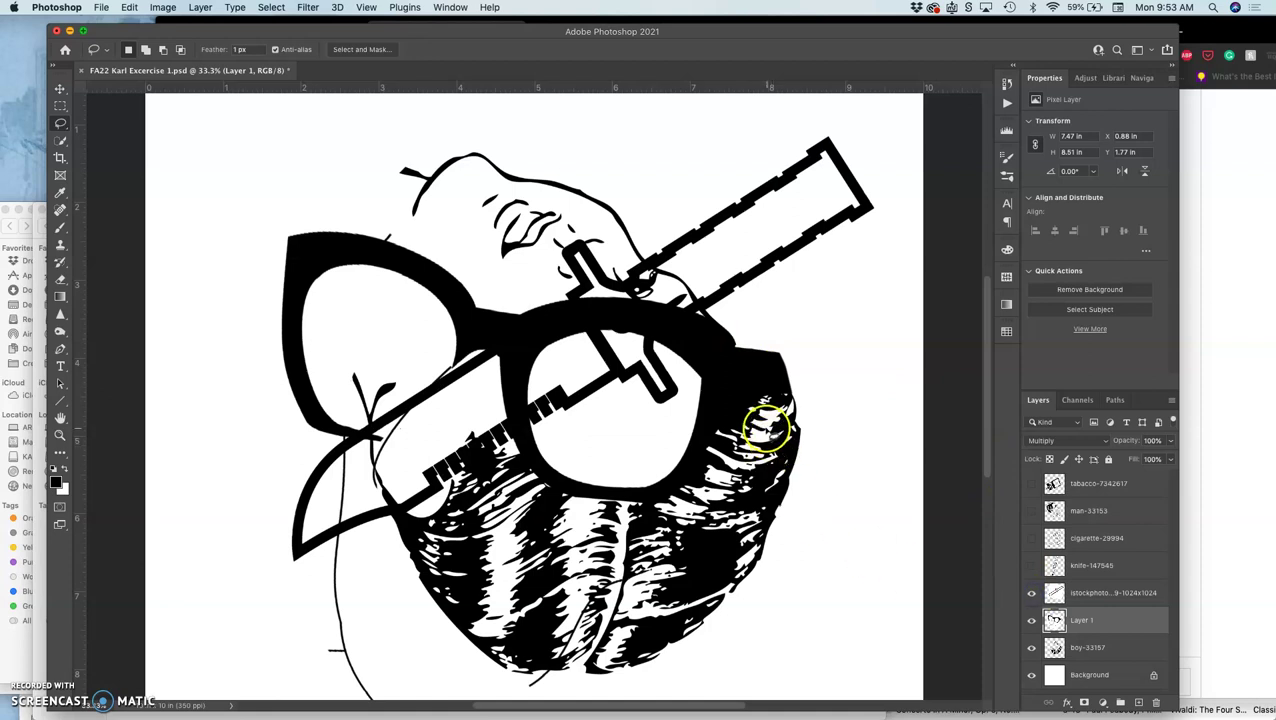
{"action": "scroll", "coordinate": [745, 388], "scroll_direction": "down", "scroll_amount": 3}
{"action": "key", "text": "super+minus"}
{"action": "key", "text": "super+minus"}
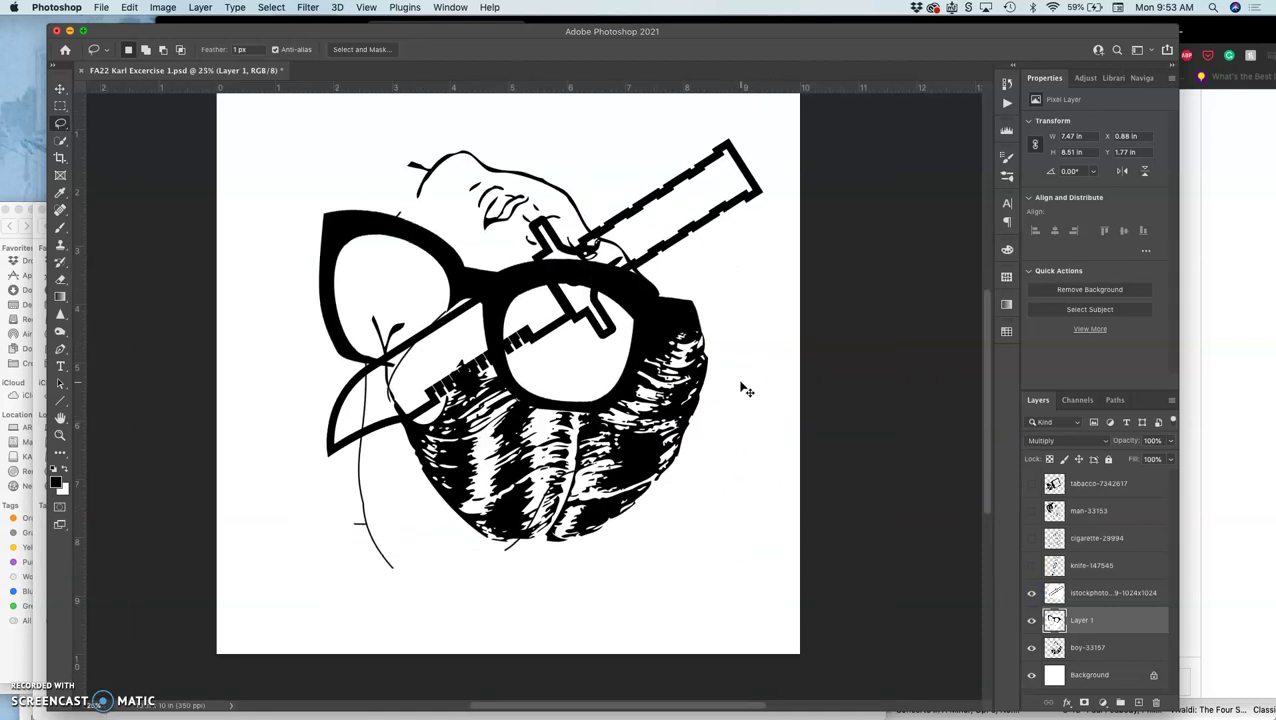
{"action": "left_click", "coordinate": [1090, 590]}
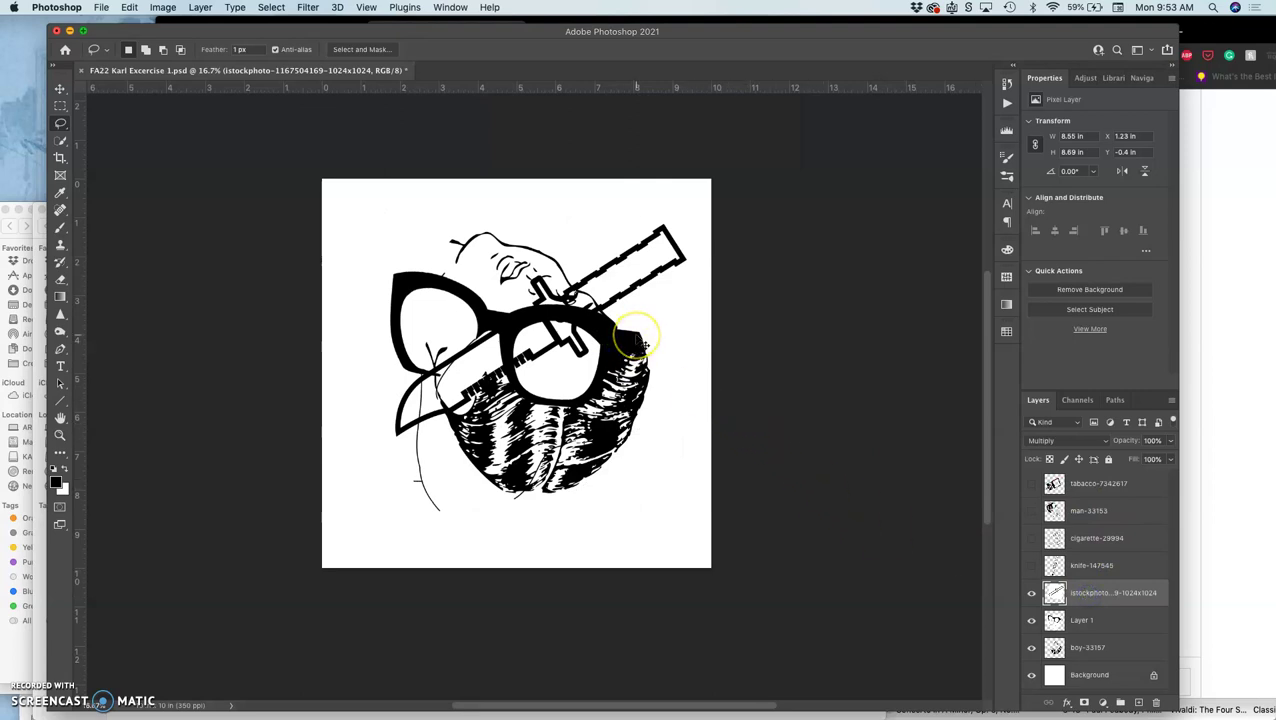
{"action": "key", "text": "super+t"}
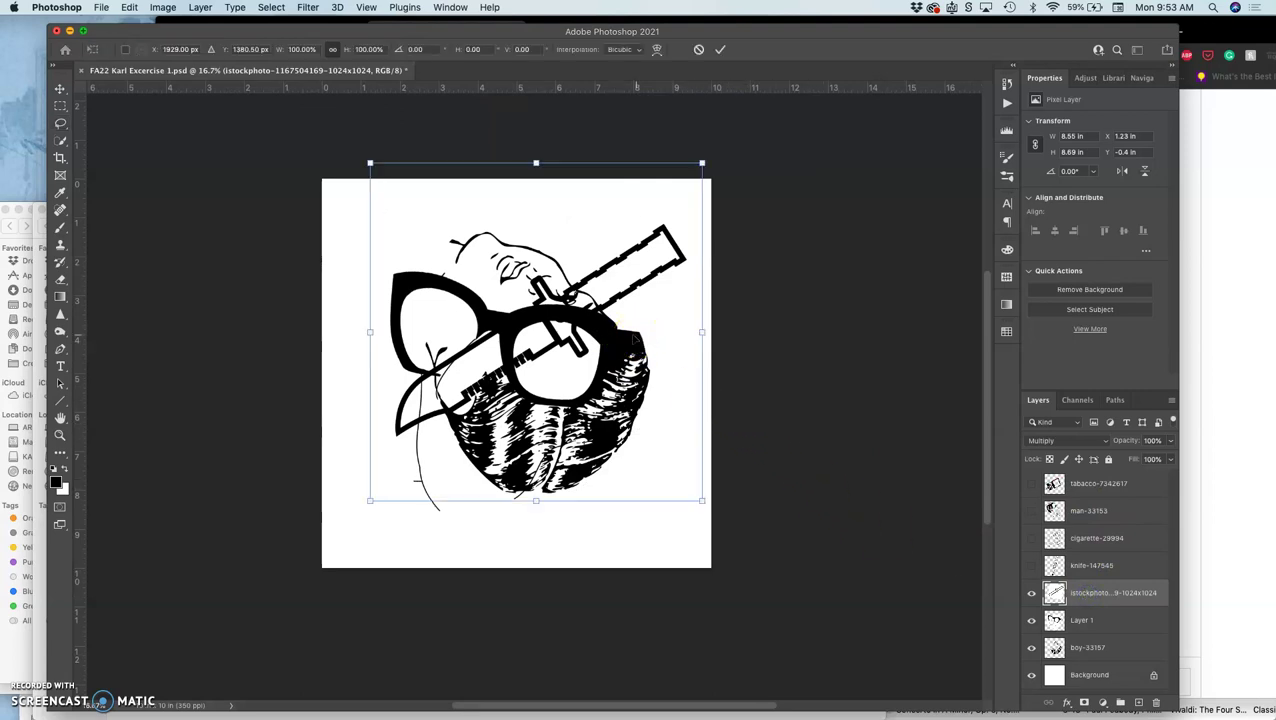
Scale the knife to about 109.5%, nudge it up-left, and rotate it -1.13°
{"action": "left_click", "coordinate": [129, 7]}
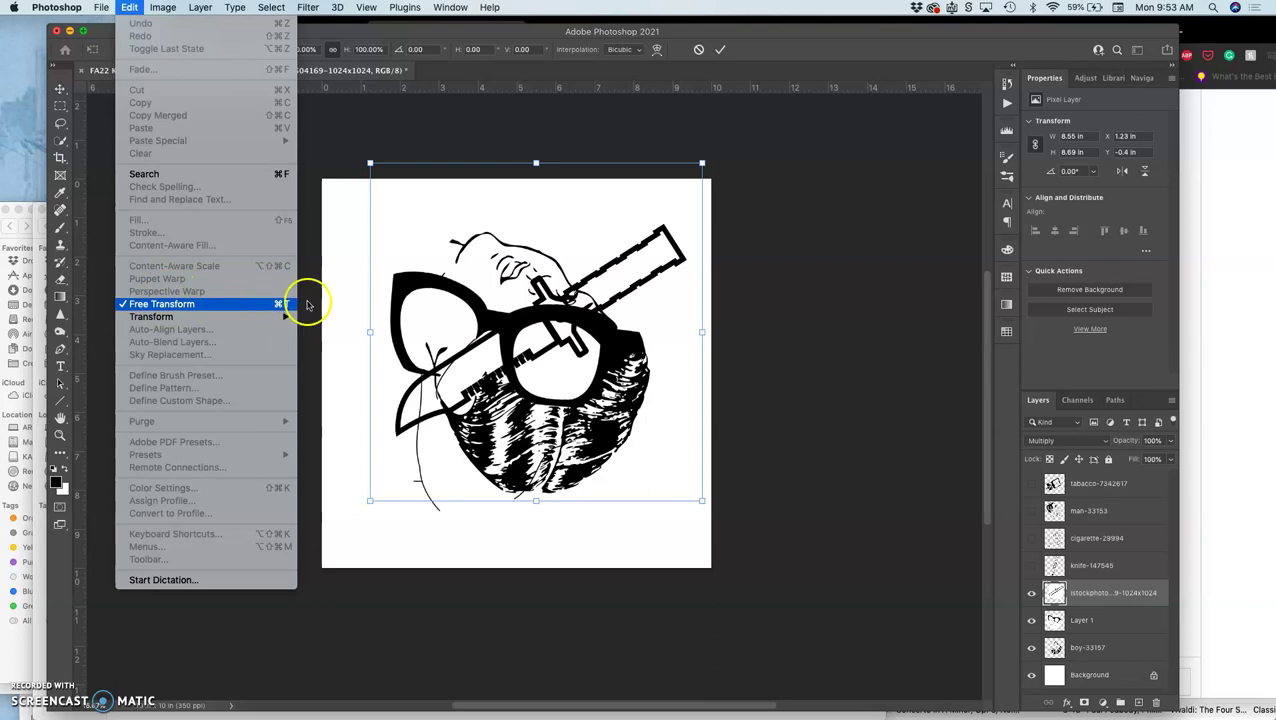
{"action": "left_click", "coordinate": [349, 318]}
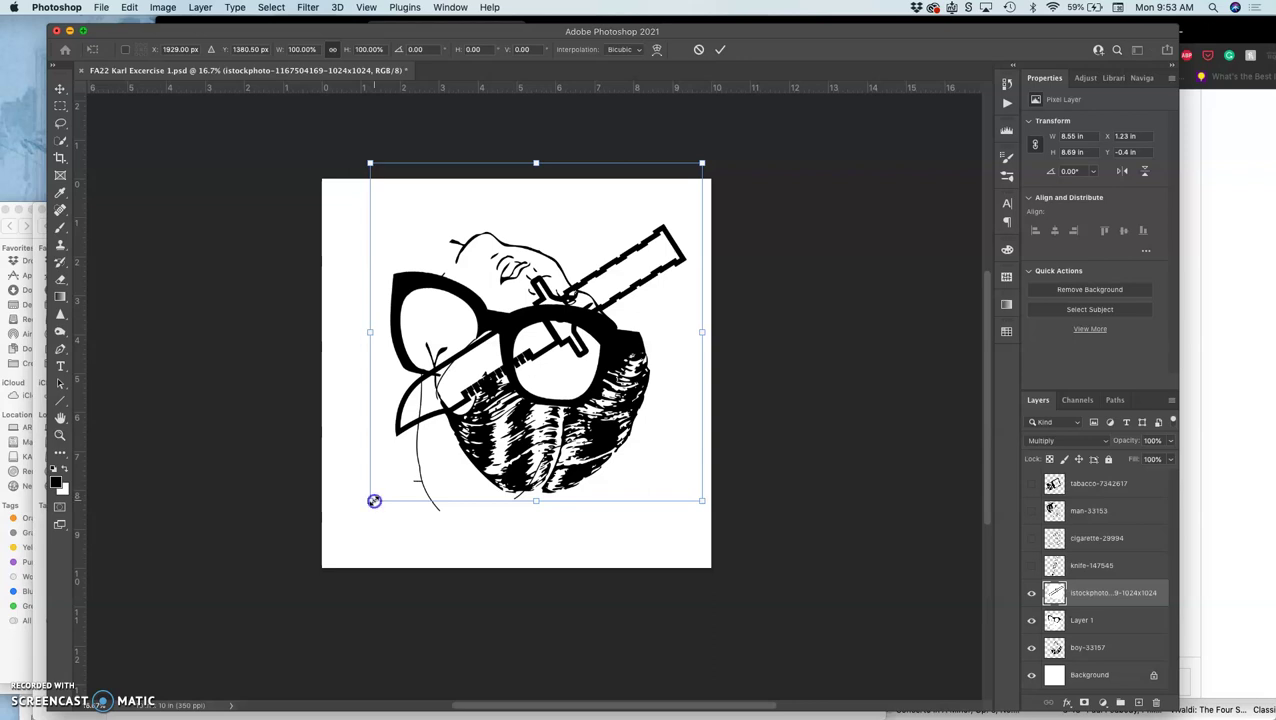
{"action": "left_click_drag", "start_coordinate": [374, 501], "coordinate": [330, 521]}
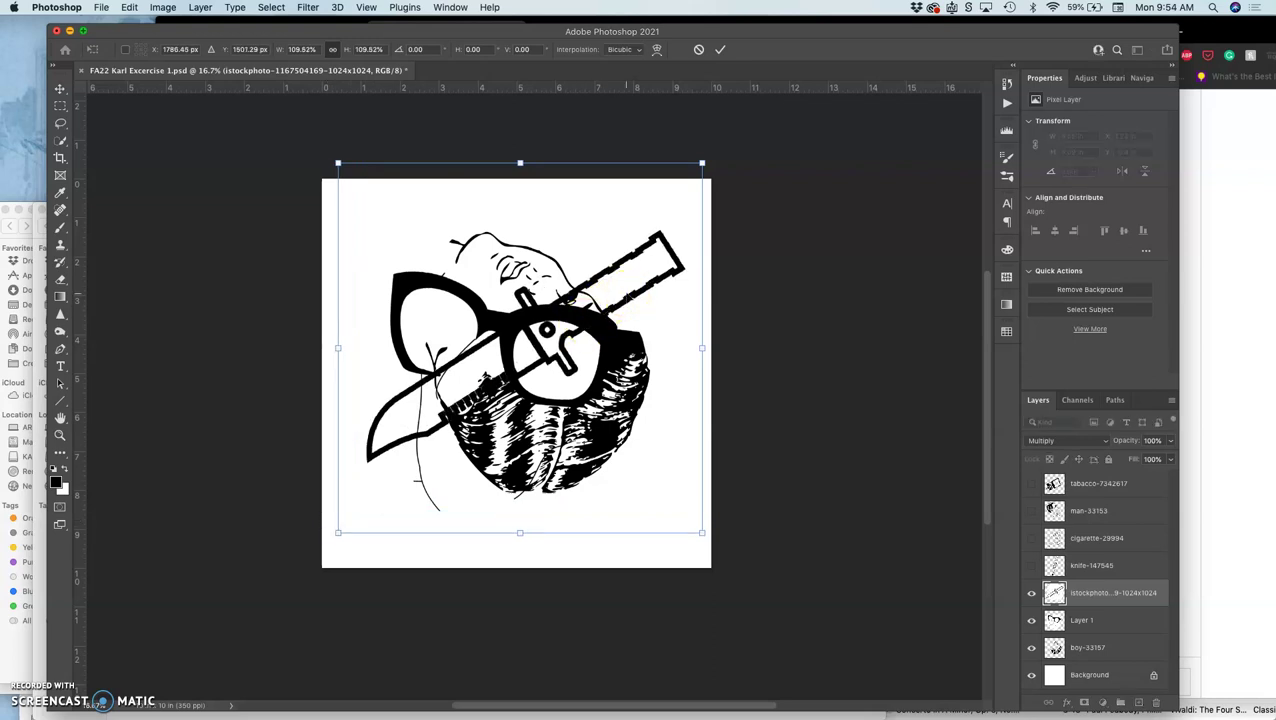
{"action": "left_click_drag", "start_coordinate": [616, 265], "coordinate": [618, 251]}
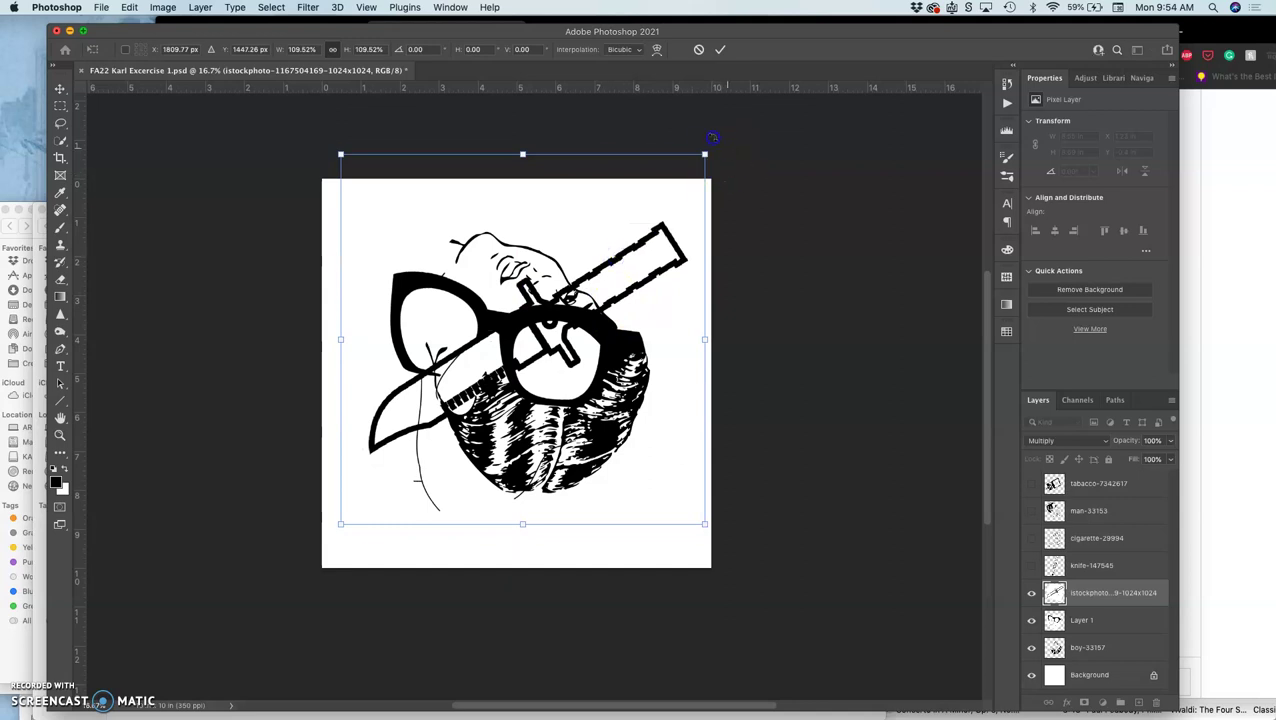
{"action": "mouse_move", "coordinate": [712, 137]}
{"action": "left_mouse_down"}
{"action": "mouse_move", "coordinate": [720, 120]}
{"action": "mouse_move", "coordinate": [723, 145]}
{"action": "left_mouse_up"}
{"action": "left_click", "coordinate": [607, 245]}
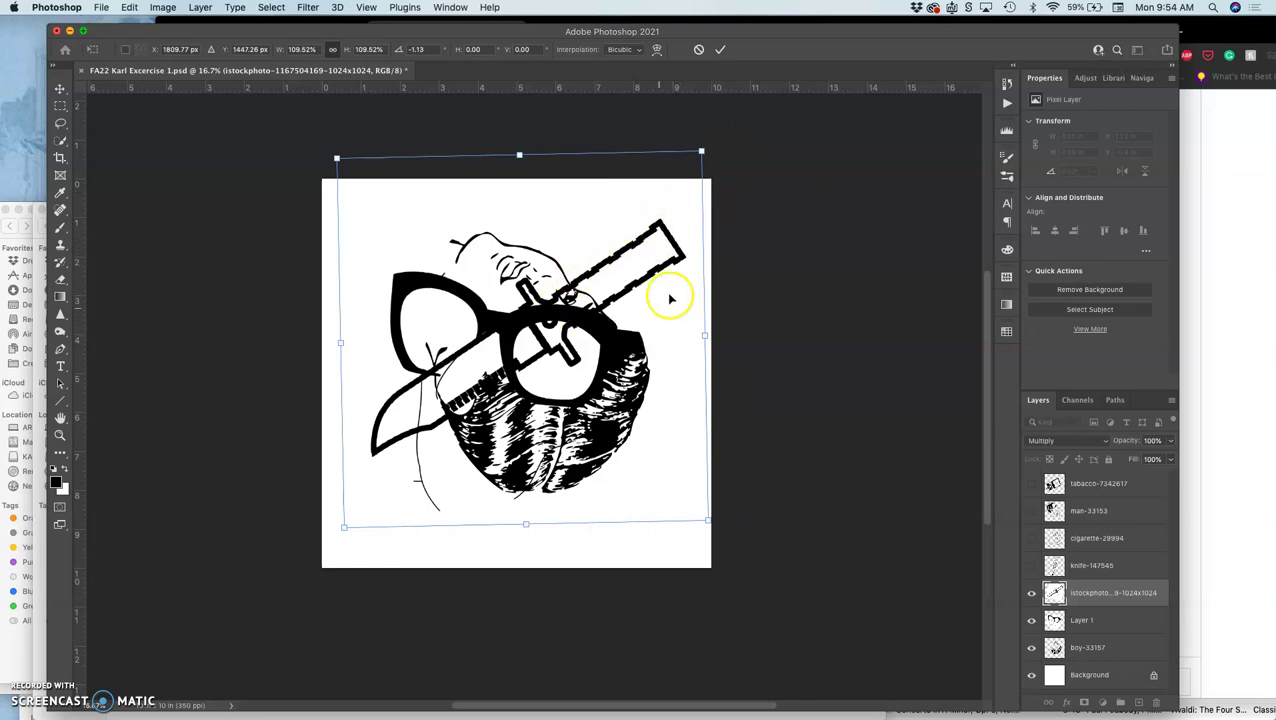
Try Flip Horizontal on the knife, then undo it to keep the original orientation
{"action": "right_click", "coordinate": [638, 294]}
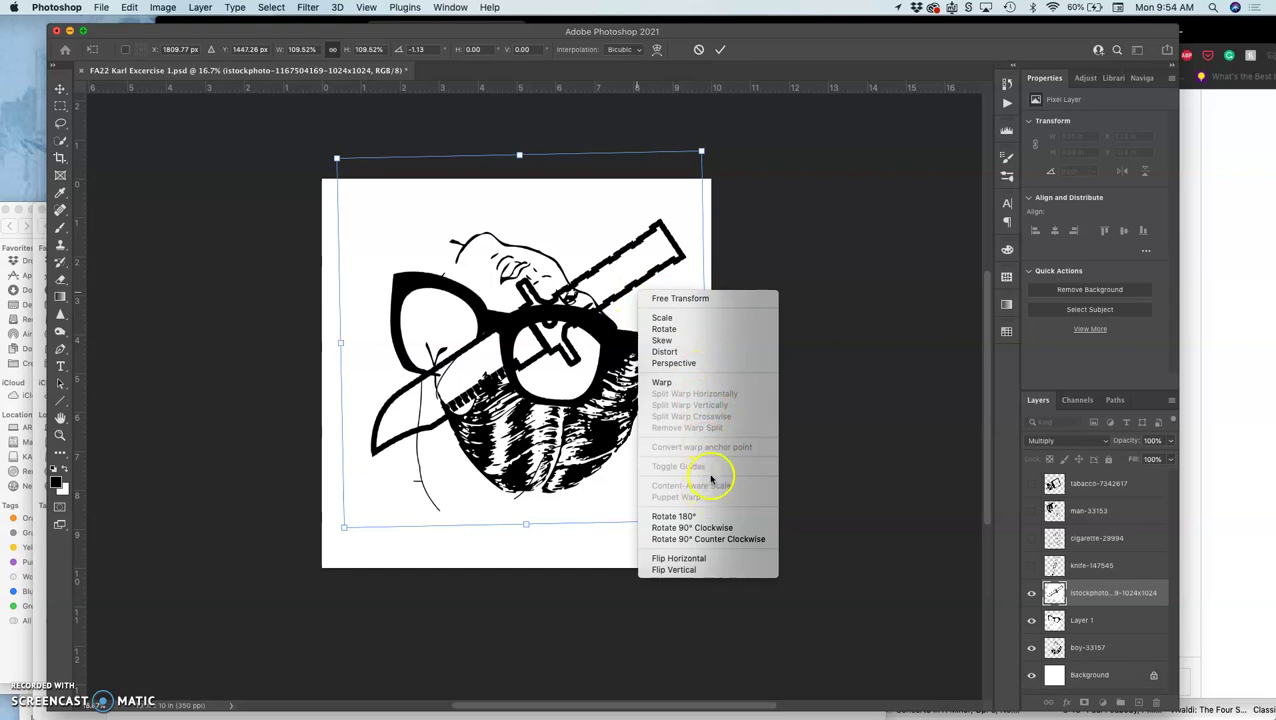
{"action": "left_click", "coordinate": [681, 559]}
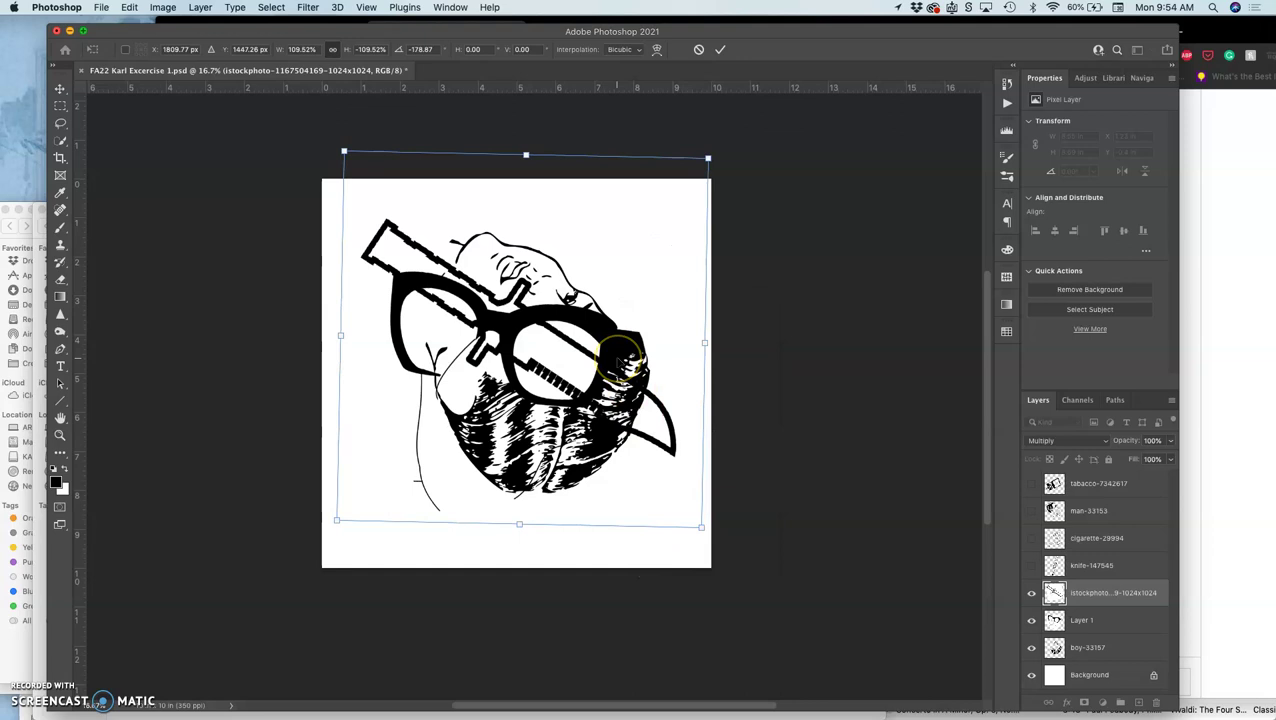
{"action": "key", "text": "ctrl+z"}
{"action": "left_click", "coordinate": [593, 287]}
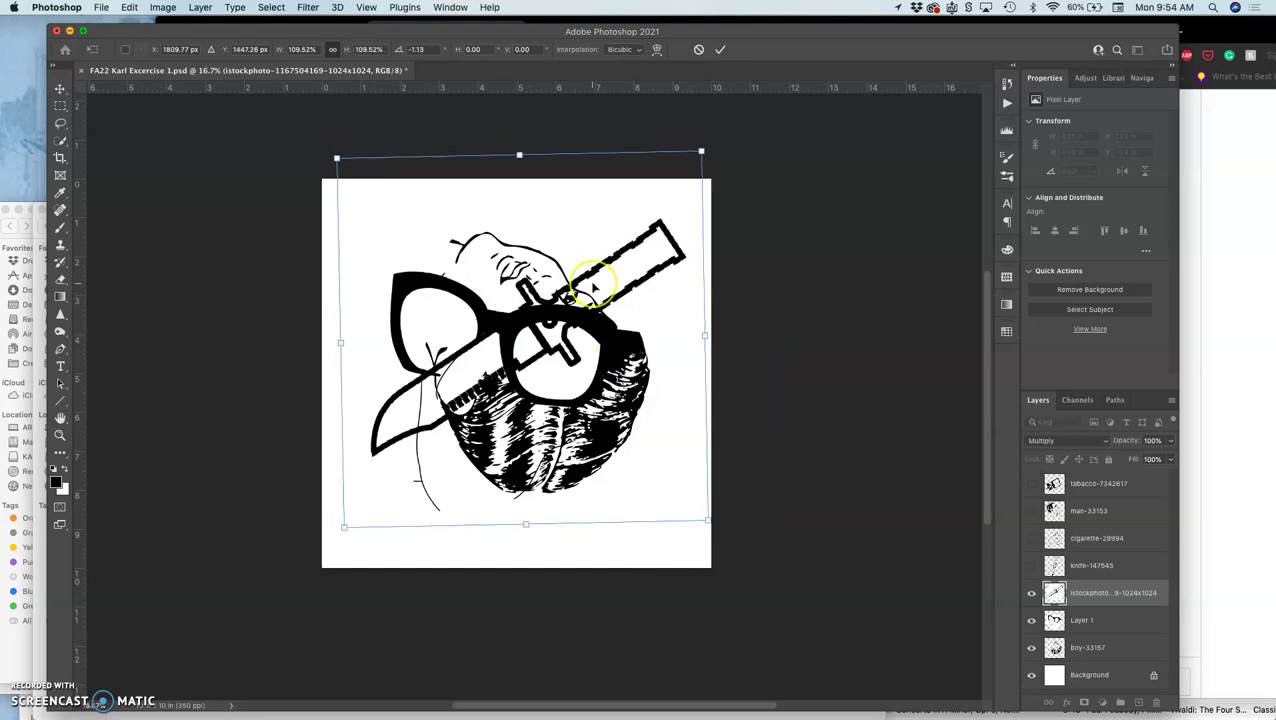
{"action": "right_click", "coordinate": [587, 256]}
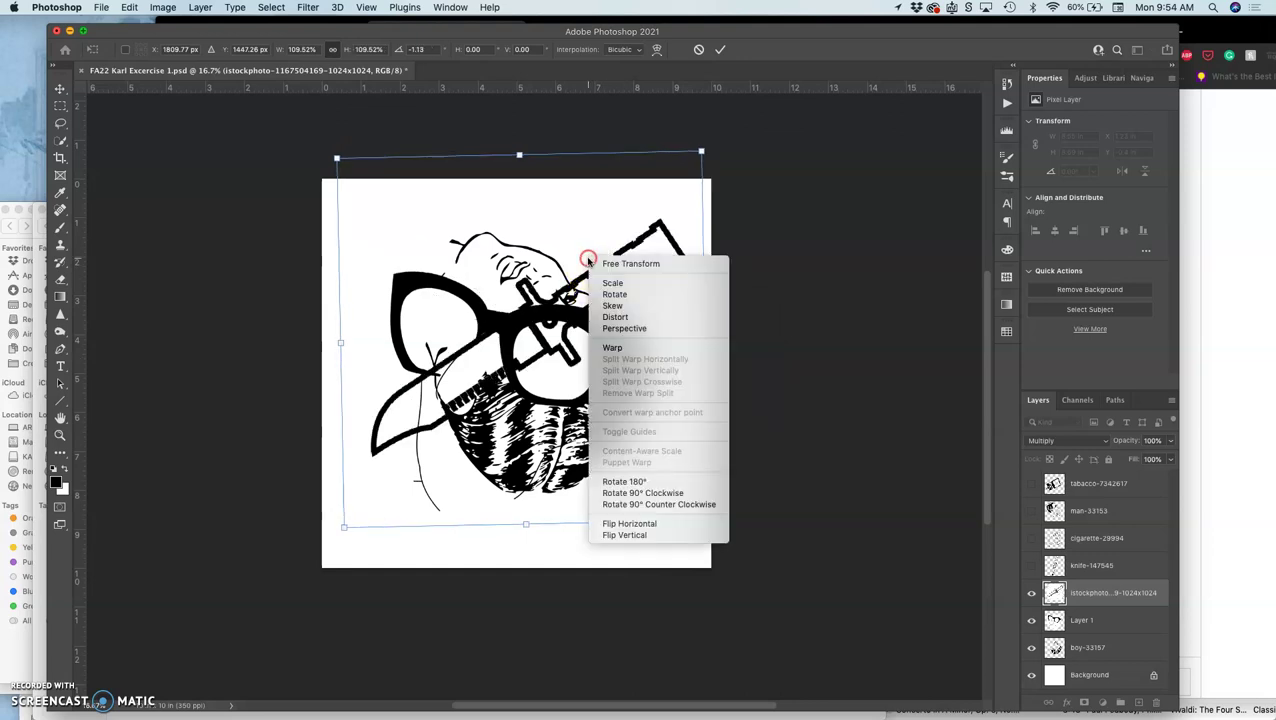
Warp the knife, pulling its lower-left corner inward and shifting its top edge slightly right
{"action": "left_click", "coordinate": [612, 347]}
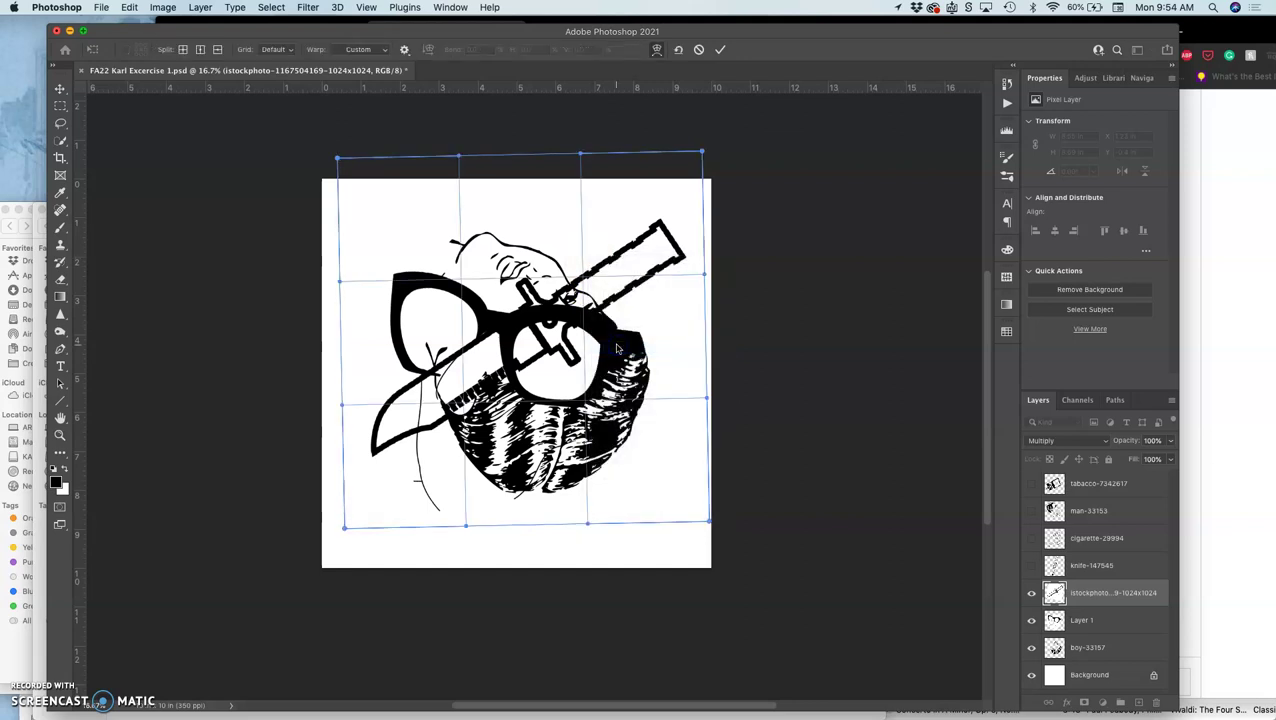
{"action": "left_click", "coordinate": [433, 478]}
{"action": "left_click_drag", "start_coordinate": [378, 498], "coordinate": [404, 474]}
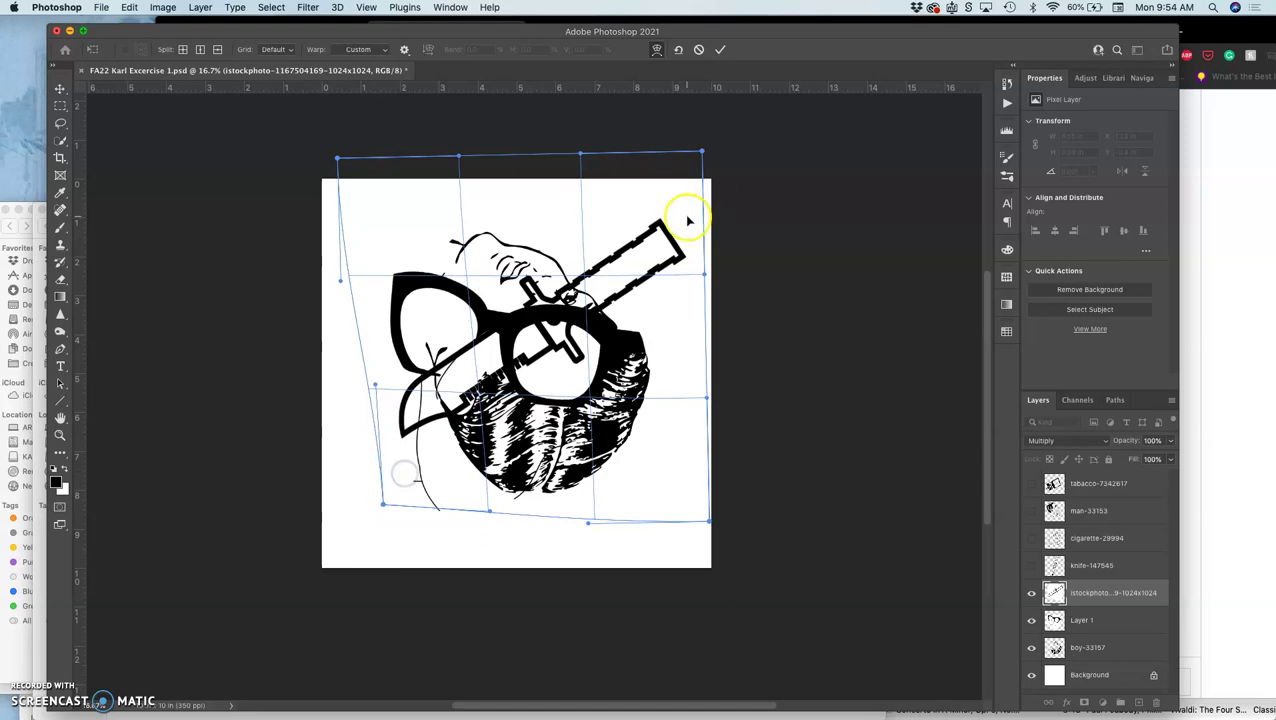
{"action": "mouse_move", "coordinate": [692, 214]}
{"action": "left_mouse_down"}
{"action": "mouse_move", "coordinate": [703, 219]}
{"action": "mouse_move", "coordinate": [681, 211]}
{"action": "left_mouse_up"}
{"action": "left_click", "coordinate": [661, 153]}
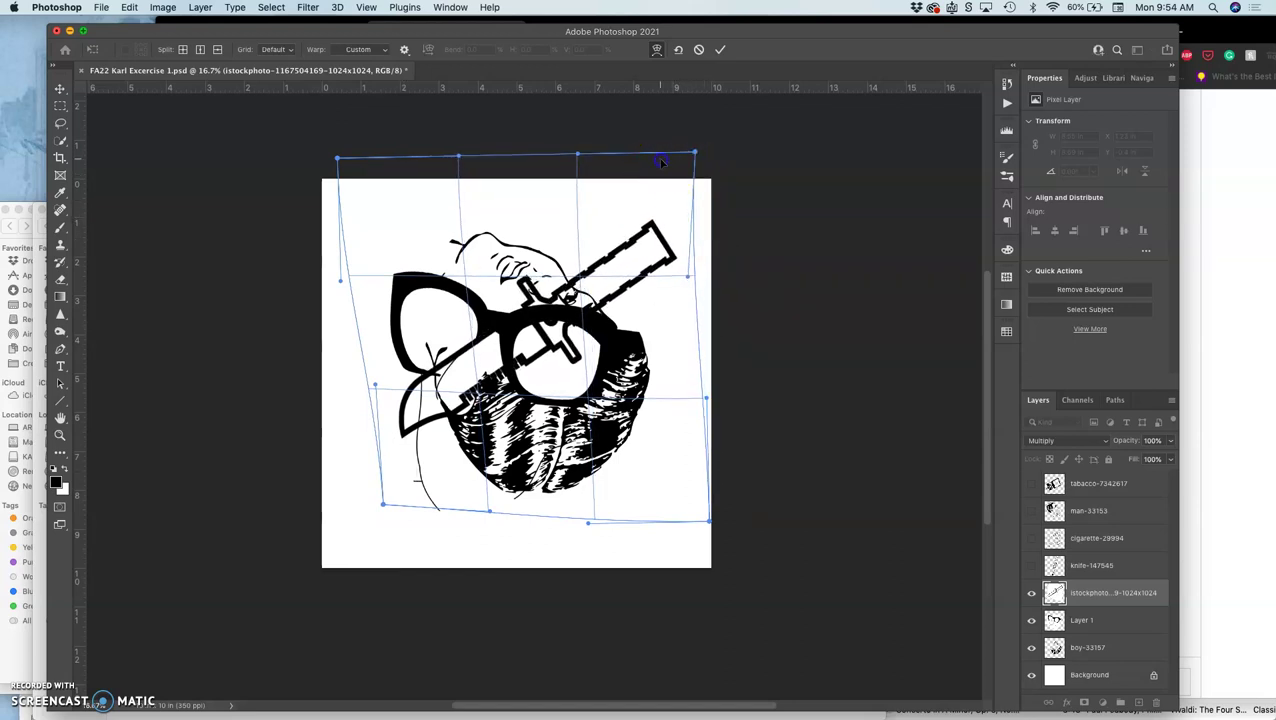
{"action": "left_click_drag", "start_coordinate": [661, 153], "coordinate": [673, 165]}
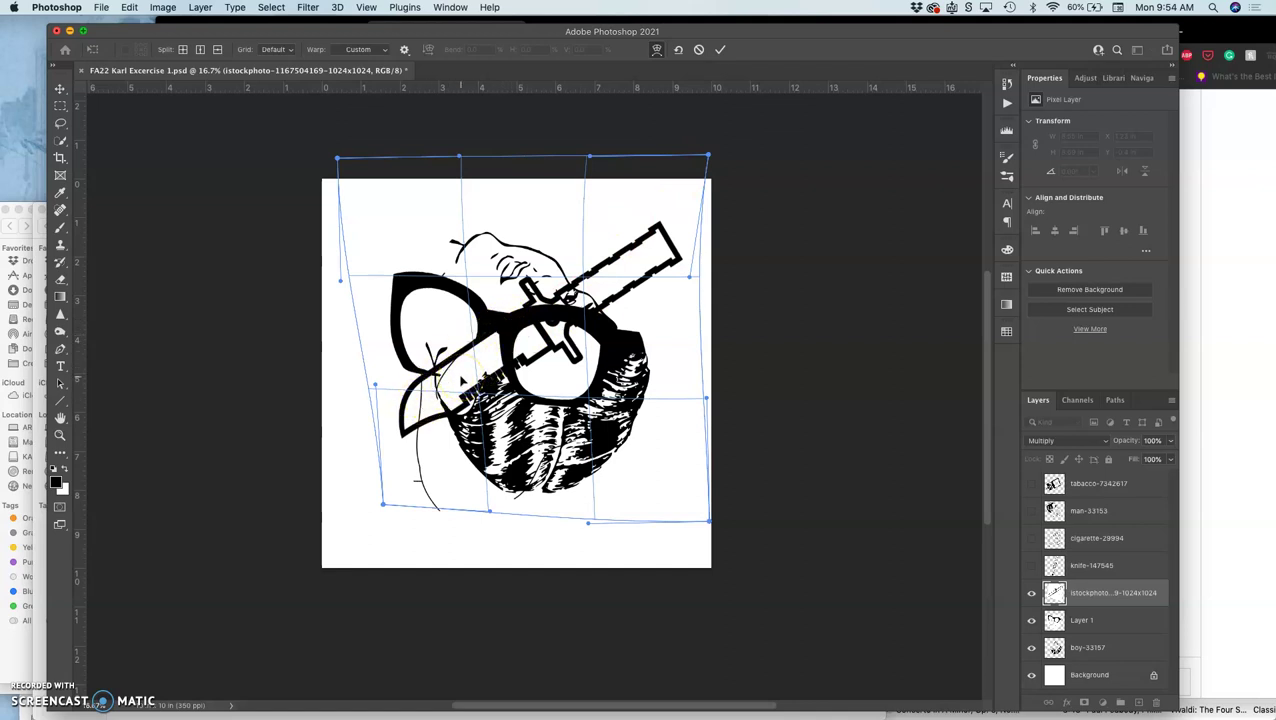
Apply the knife warp, then undo back past the transformation
{"action": "key", "text": "l"}
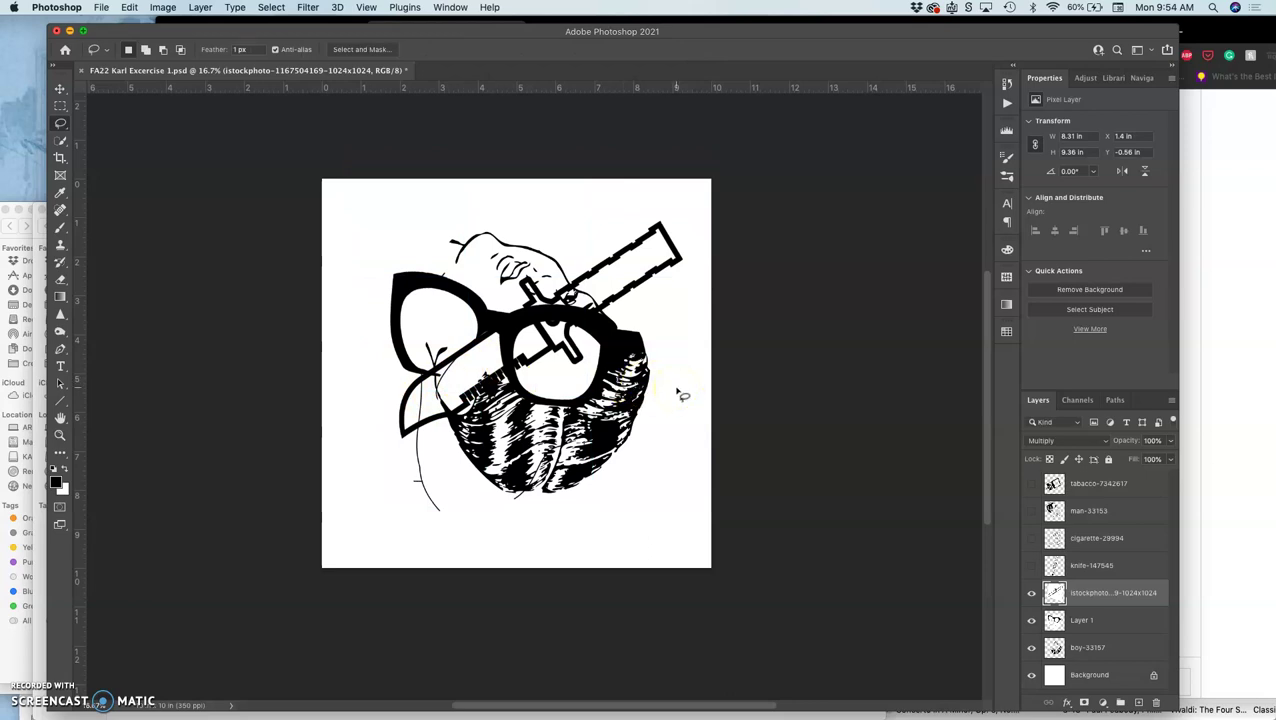
{"action": "key", "text": "super+z"}
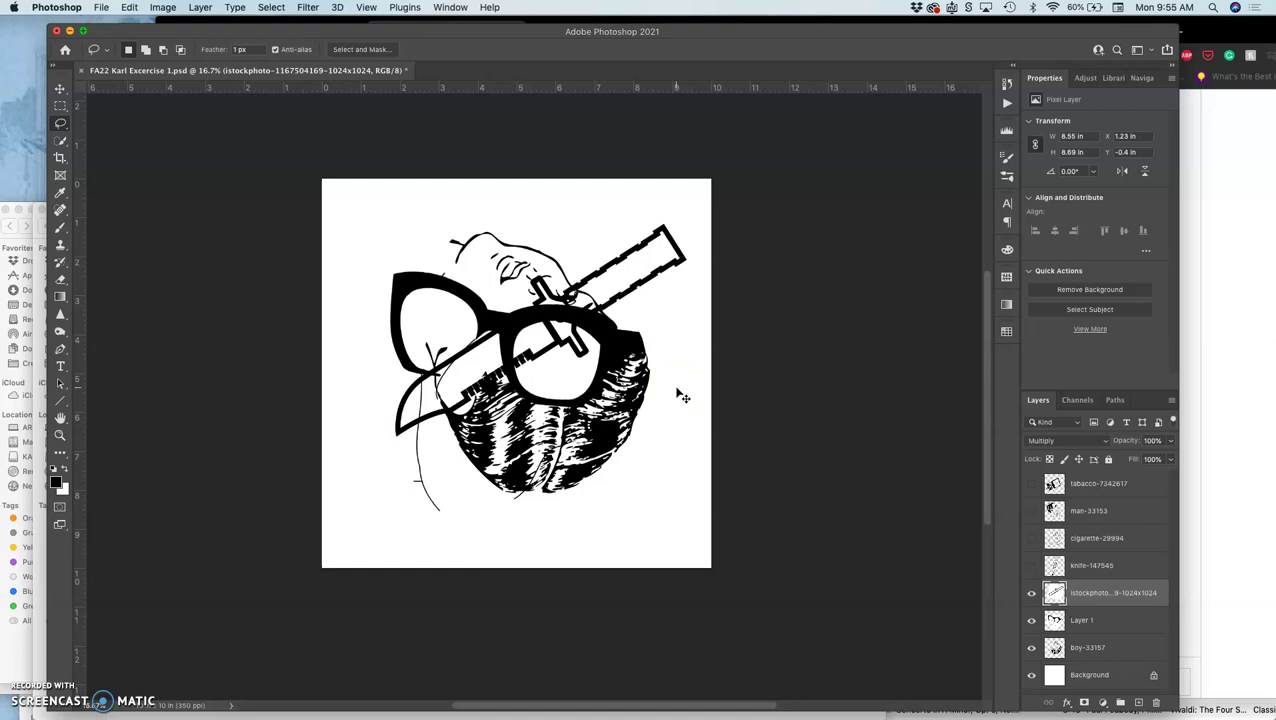
{"action": "key", "text": "super+comma"}
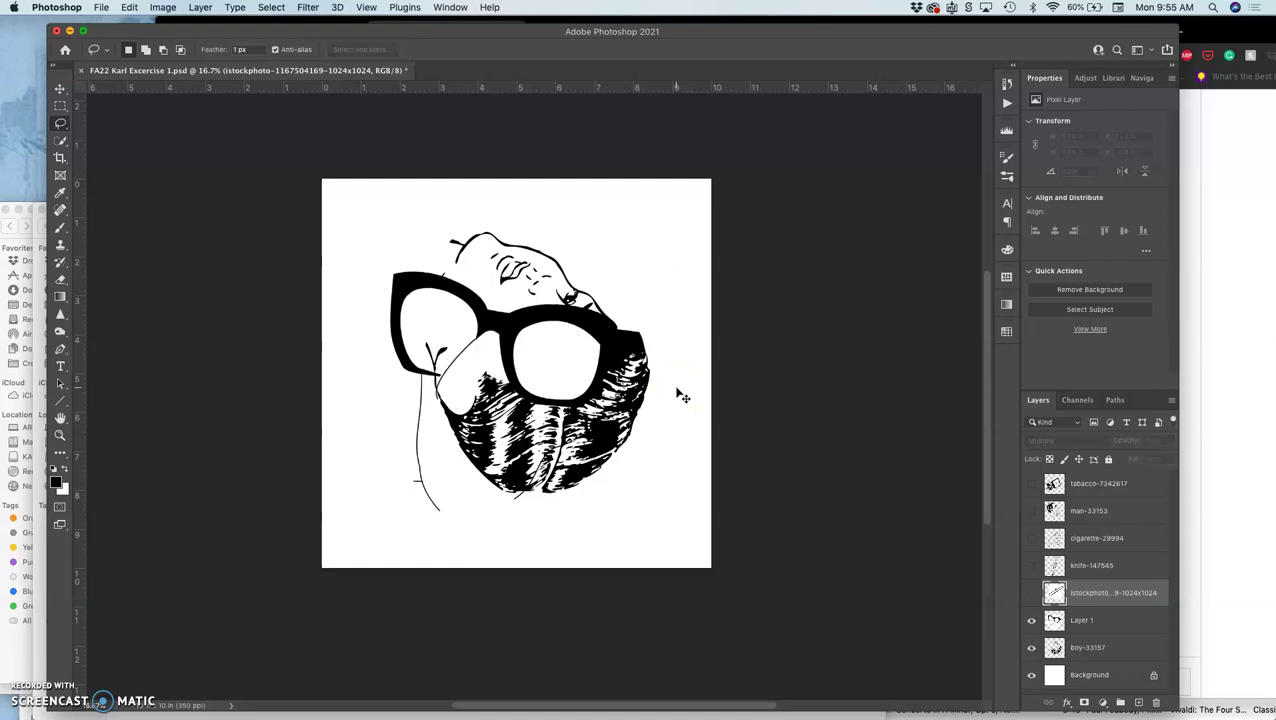
In History, flip between the untransformed and transformed knife states to compare them
{"action": "left_click", "coordinate": [1007, 83]}
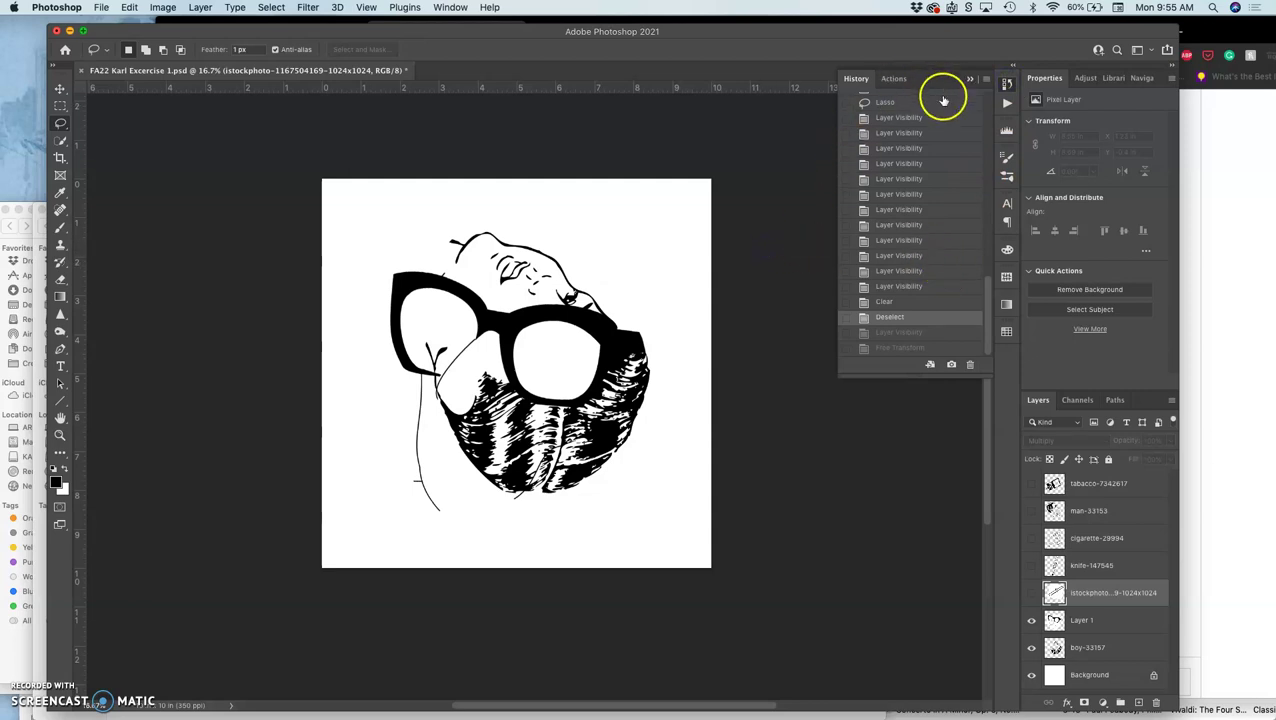
{"action": "left_click", "coordinate": [882, 334]}
{"action": "left_click", "coordinate": [880, 347]}
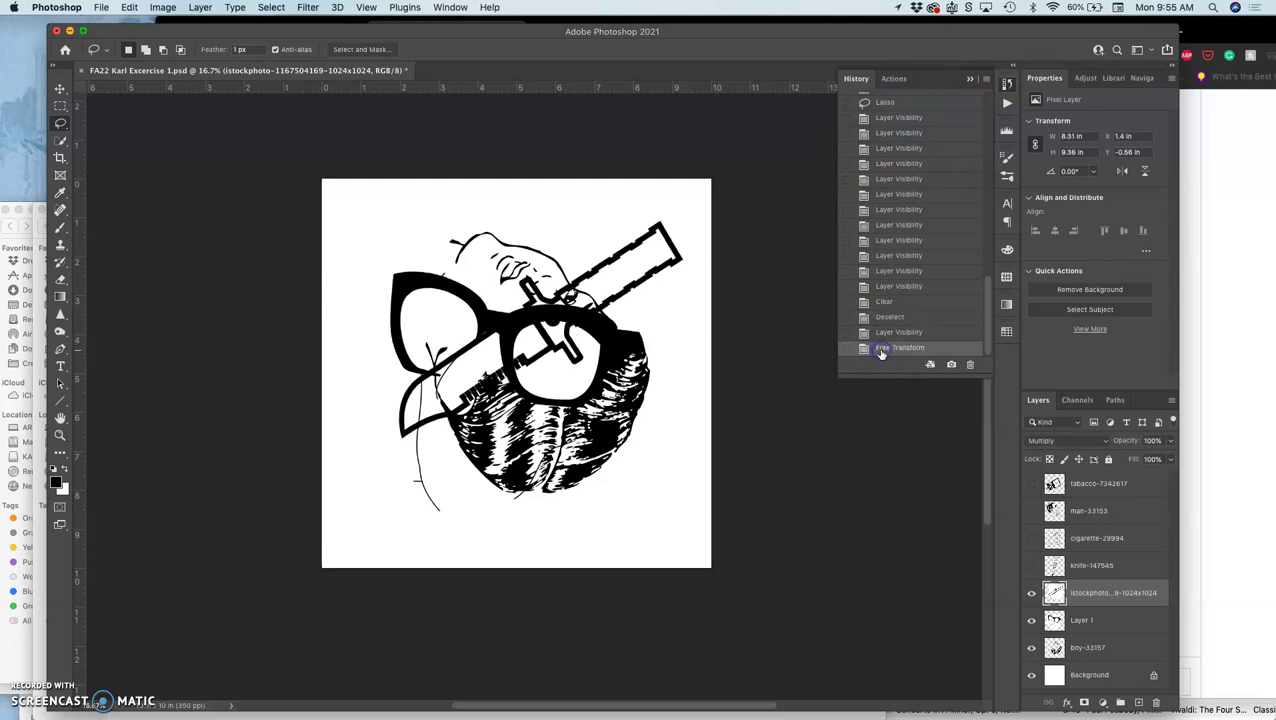
{"action": "left_click", "coordinate": [882, 333]}
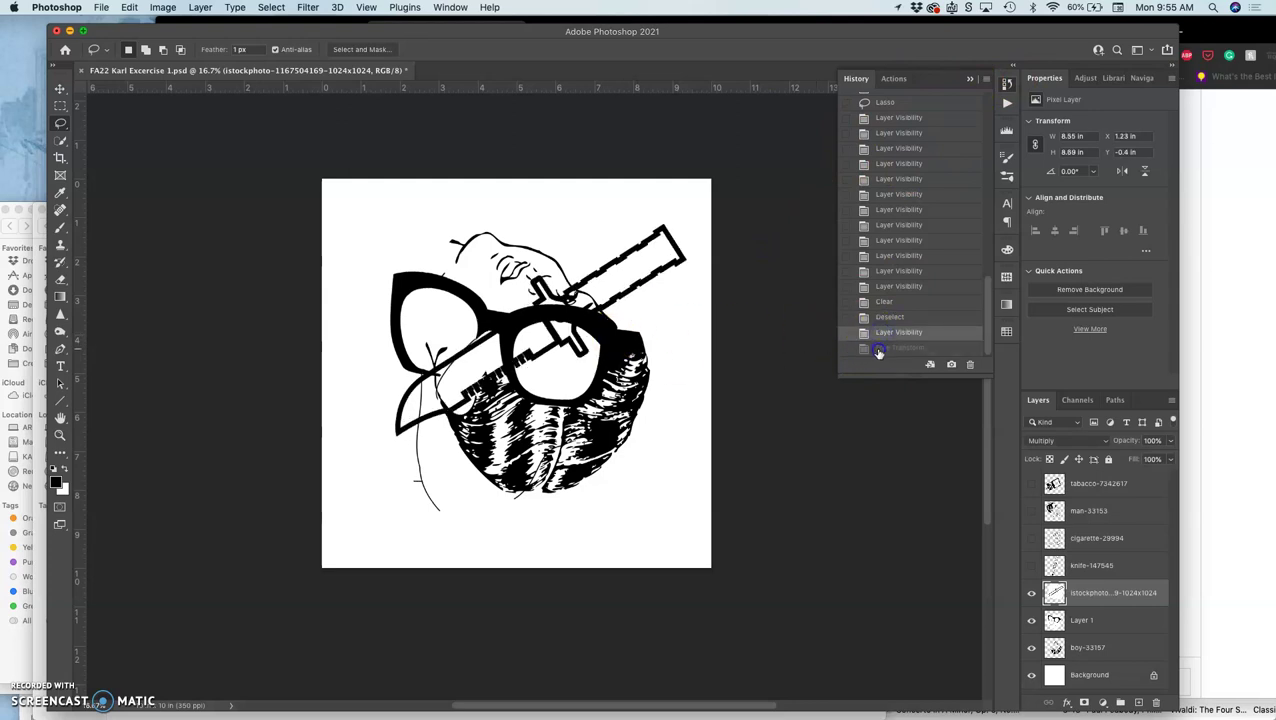
{"action": "left_click", "coordinate": [878, 349]}
{"action": "left_click", "coordinate": [882, 334]}
{"action": "left_click", "coordinate": [878, 348]}
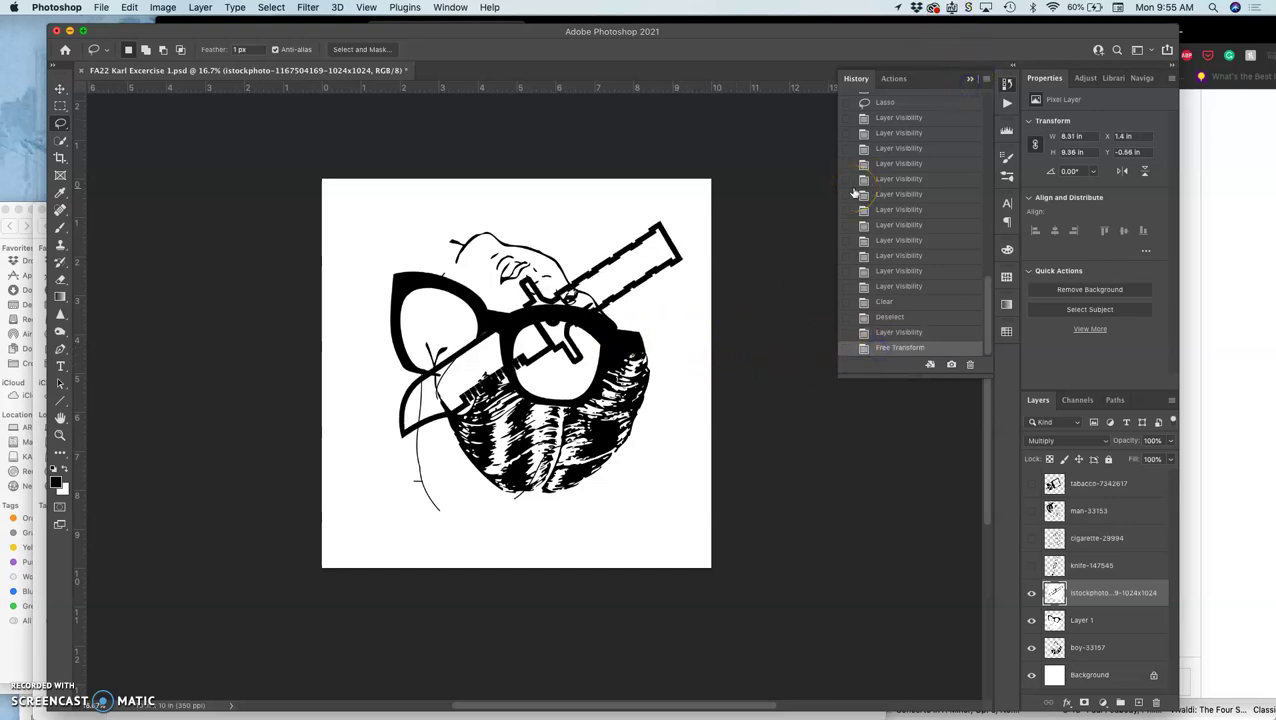
Settle on the Free Transform history state so the warped knife remains, then close History
{"action": "key", "text": "super+z"}
{"action": "key", "text": "super+z"}
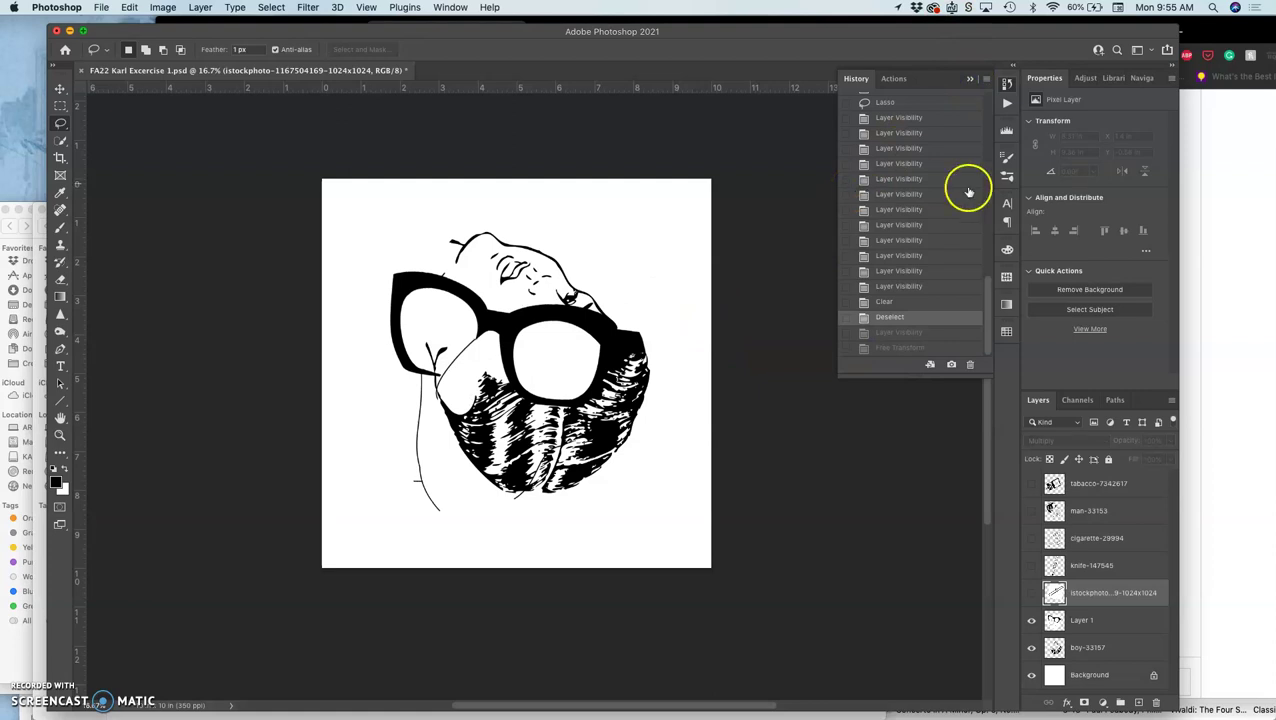
{"action": "left_click", "coordinate": [897, 347]}
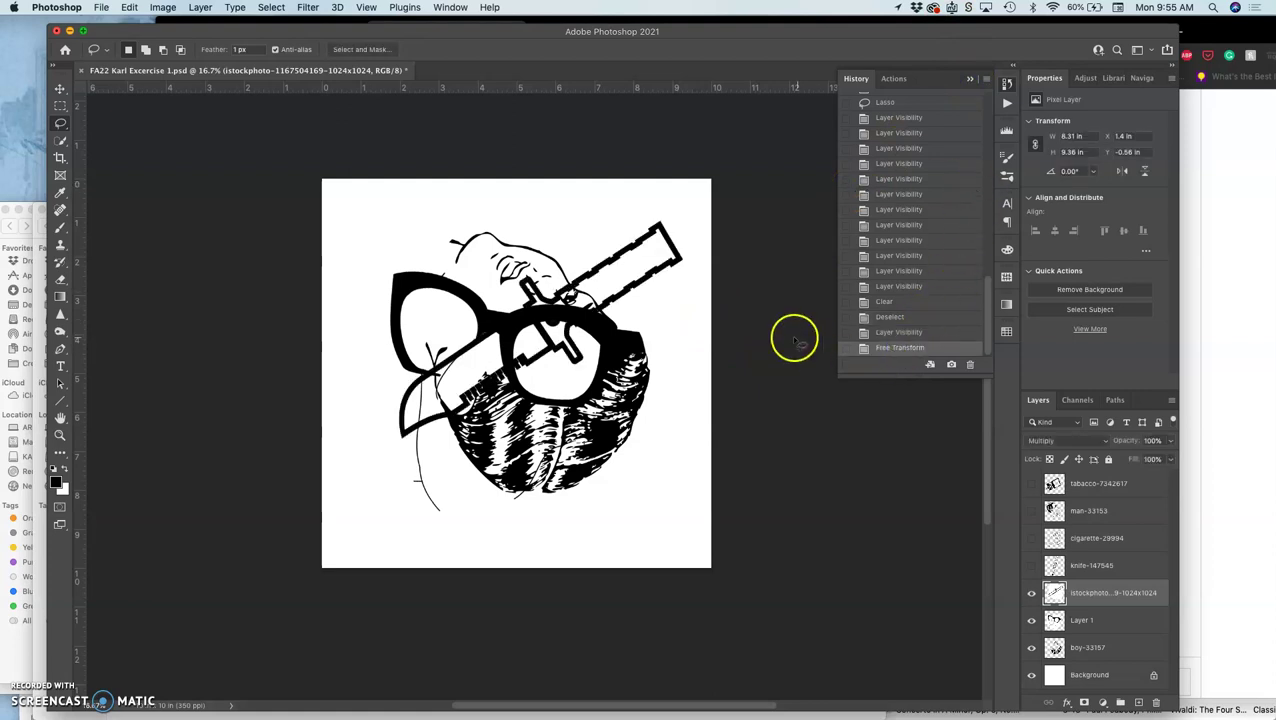
{"action": "key", "text": "super+z"}
{"action": "key", "text": "super+z"}
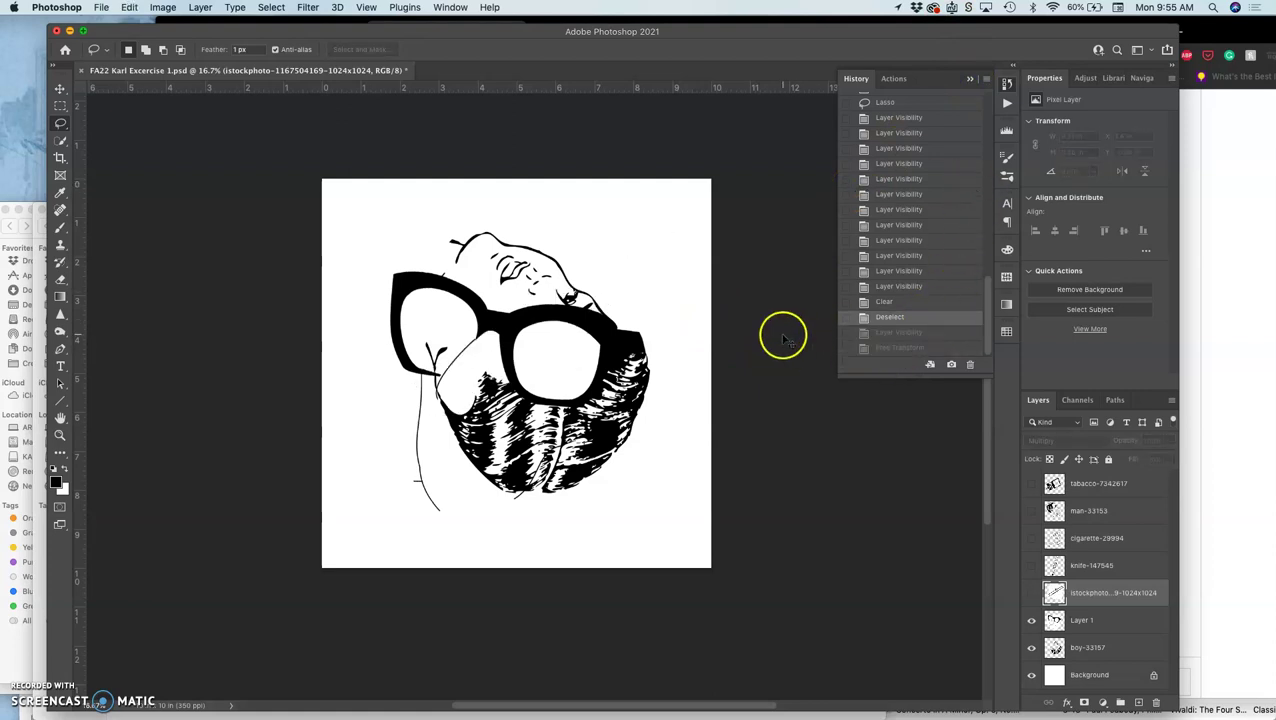
{"action": "left_click", "coordinate": [899, 352]}
{"action": "left_click", "coordinate": [898, 333]}
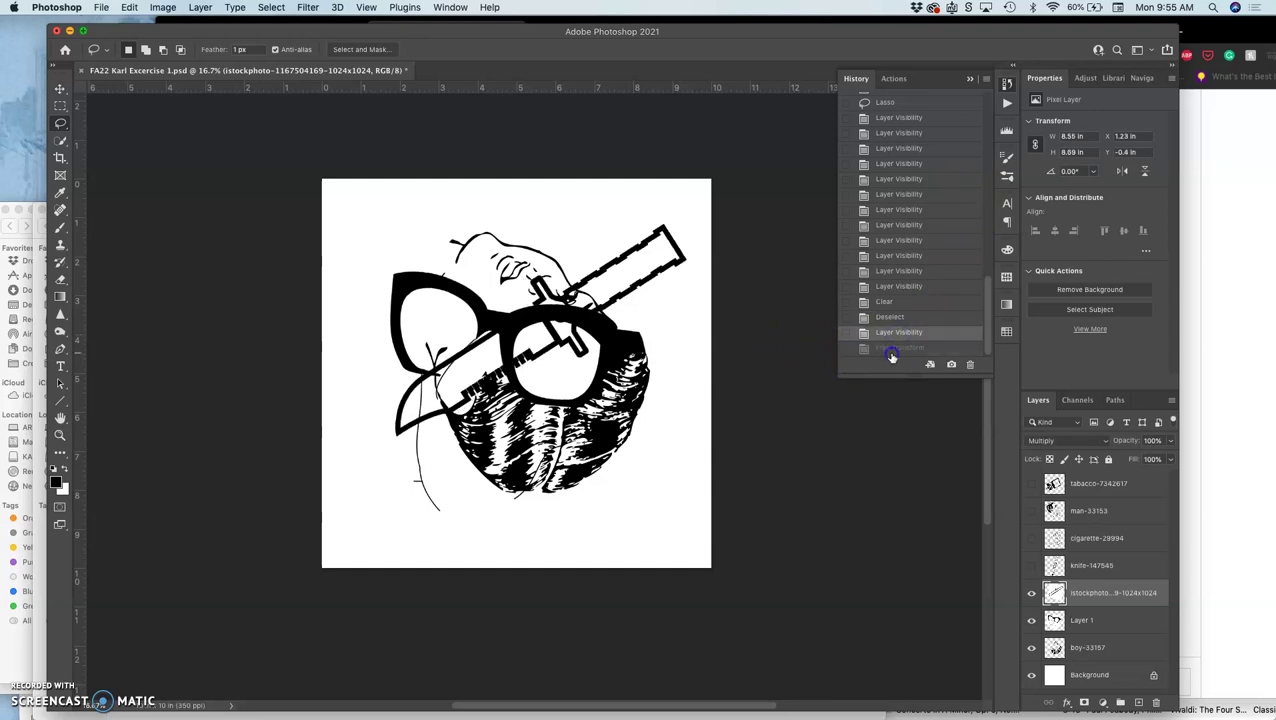
{"action": "key", "text": "super+z"}
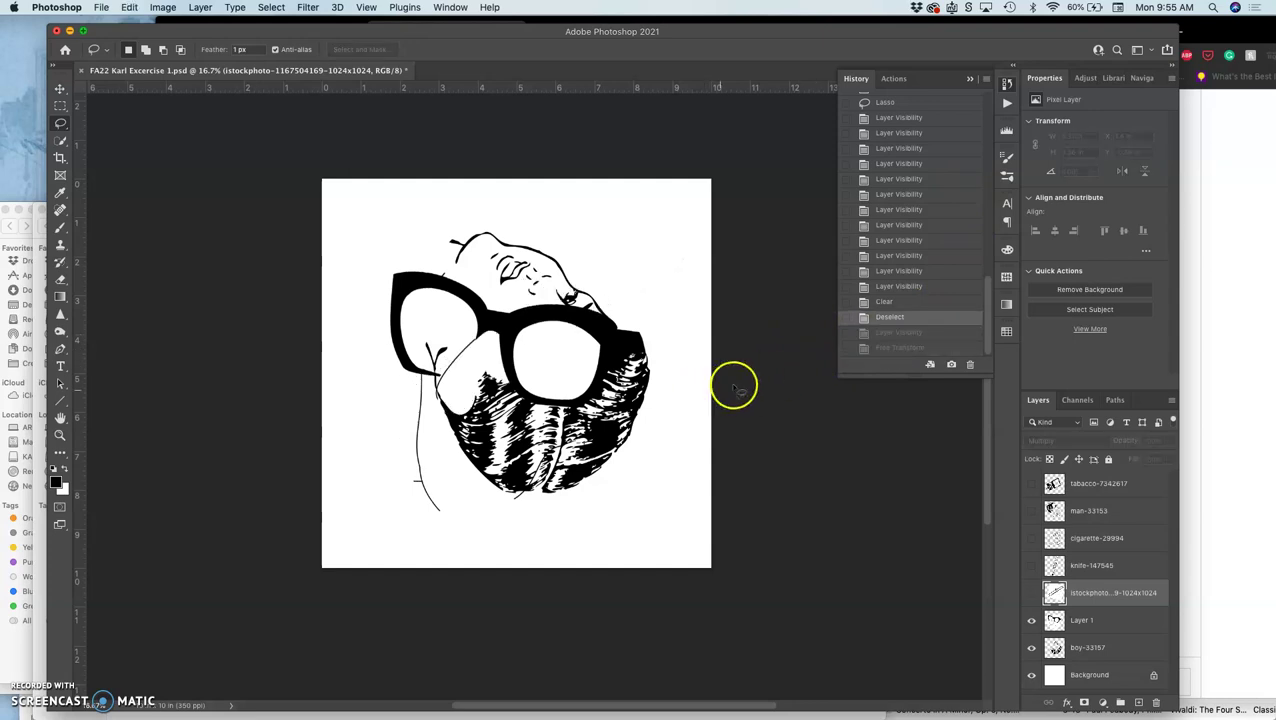
{"action": "left_click", "coordinate": [889, 347]}
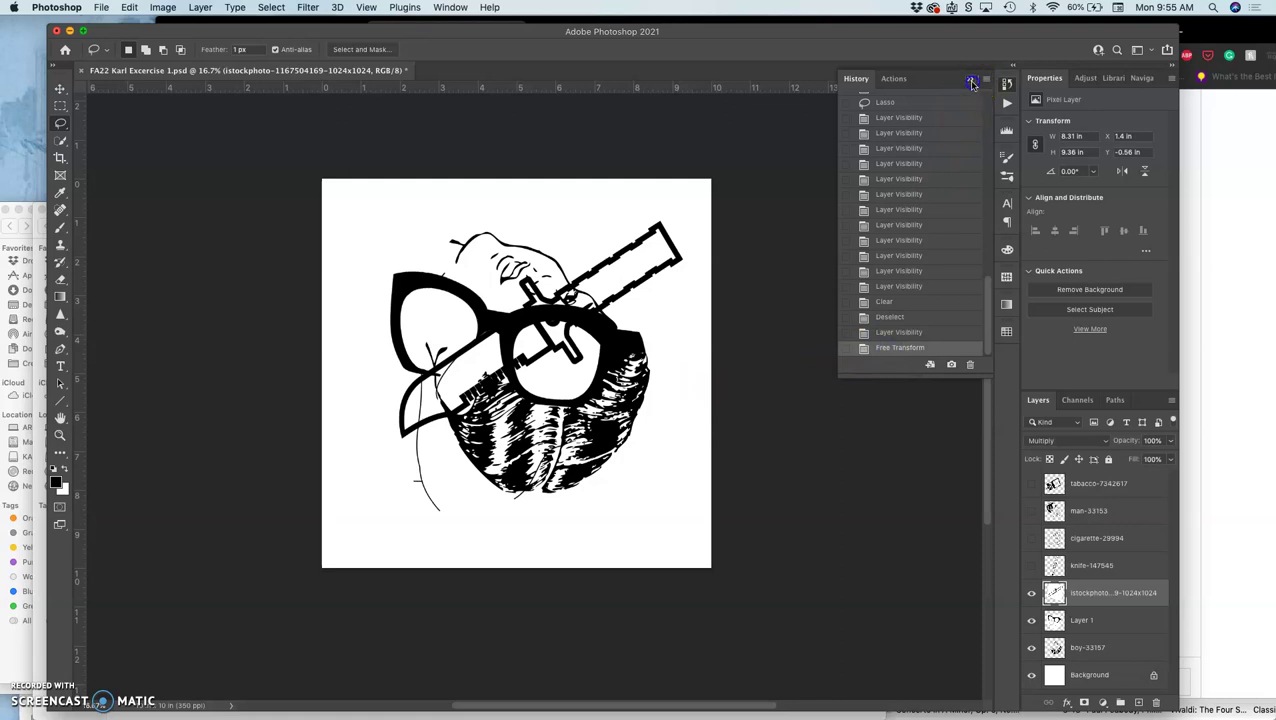
{"action": "left_click", "coordinate": [972, 83]}
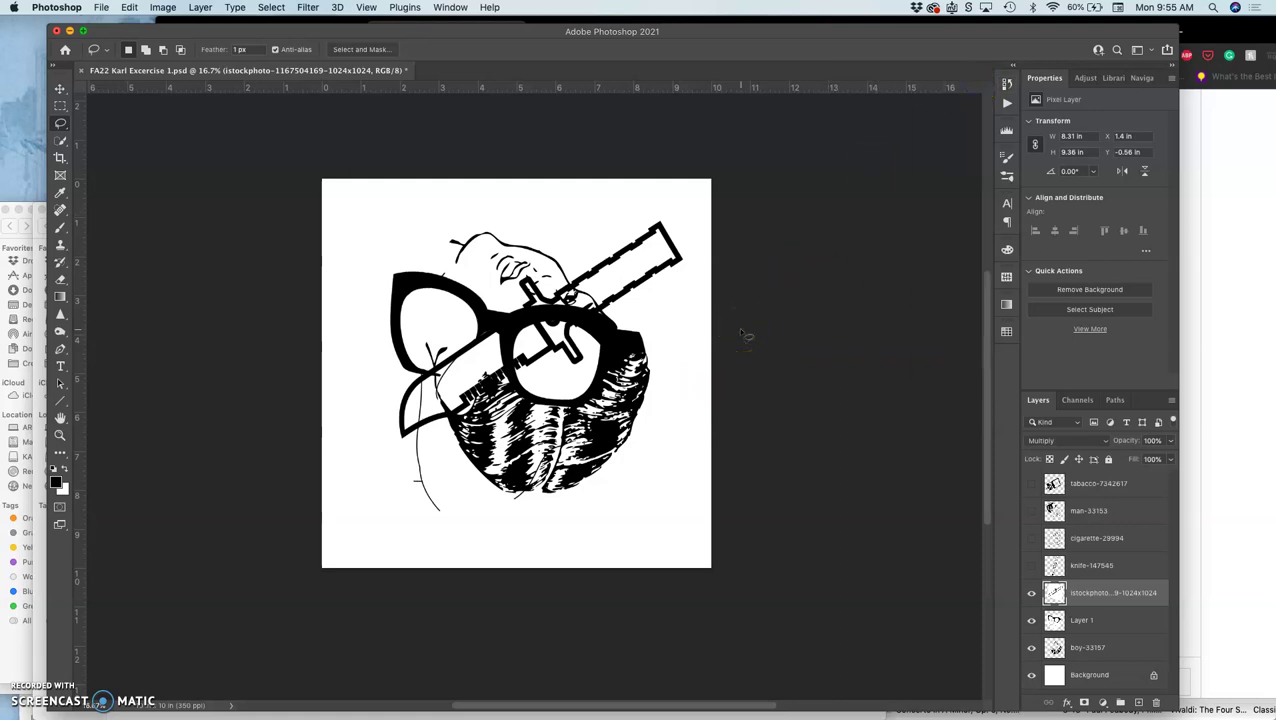
Compare the drawing with and without the knife via undo/redo, ending with the knife shown
{"action": "key", "text": "super+z"}
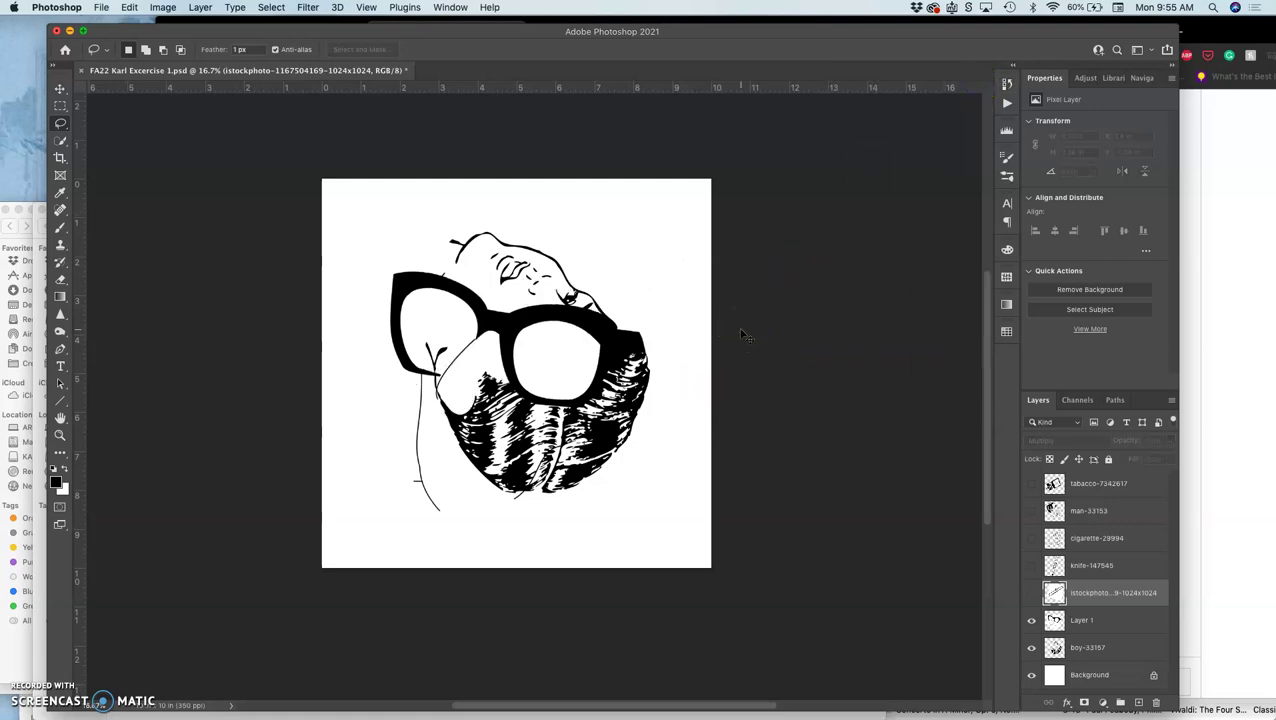
{"action": "key", "text": "super+shift+z"}
{"action": "key", "text": "super+z"}
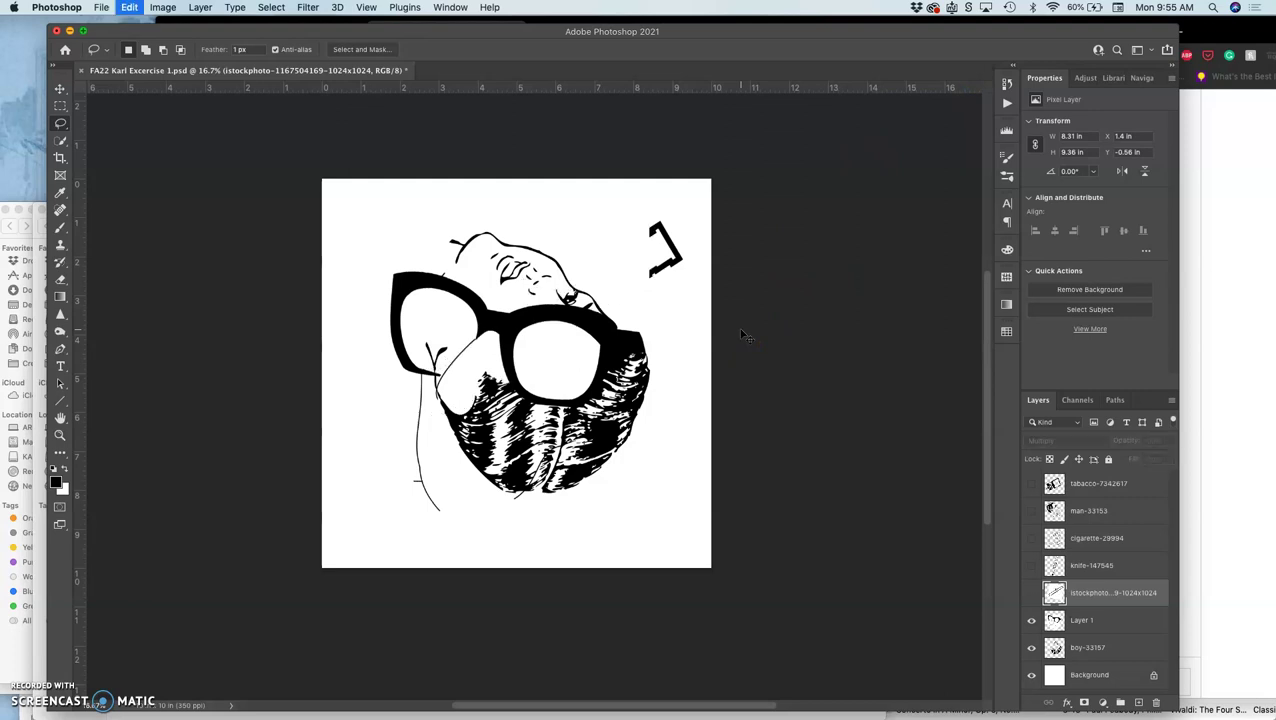
{"action": "key", "text": "super+shift+z"}
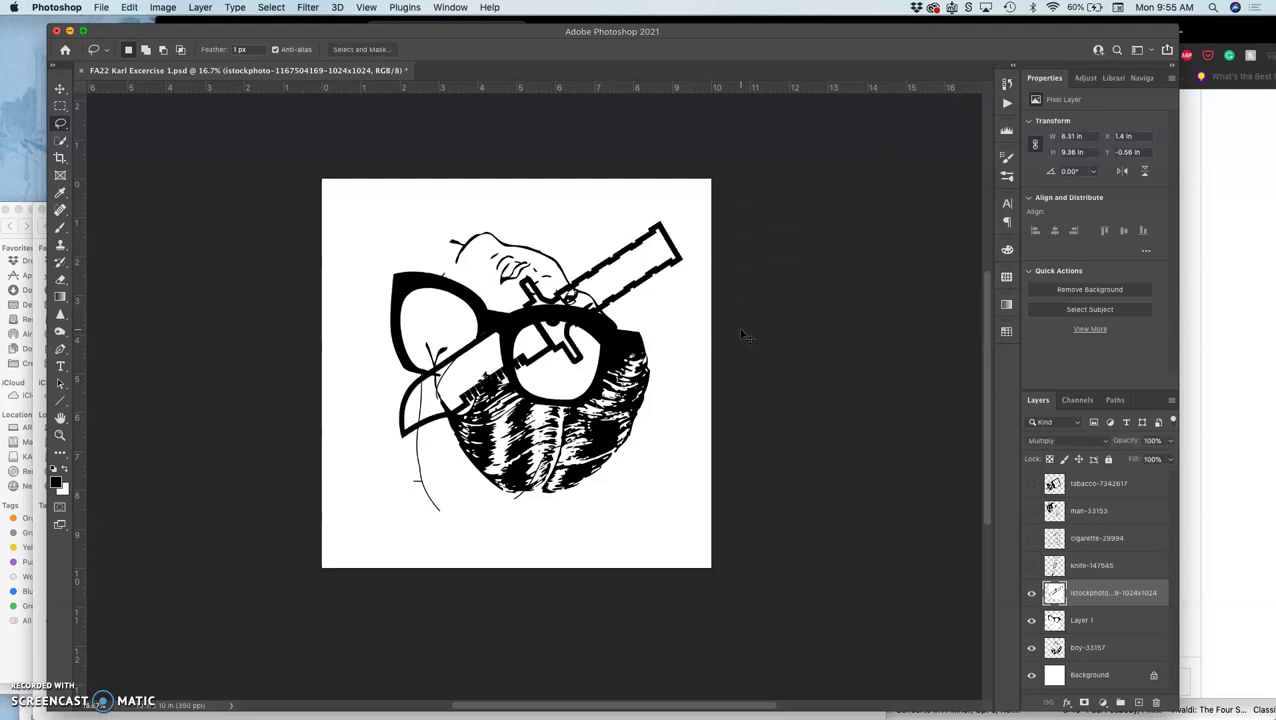
{"action": "left_click", "coordinate": [671, 350]}
Zoom in and lasso around the knife hilt where it crosses the hand
{"action": "key", "text": "super+equal"}
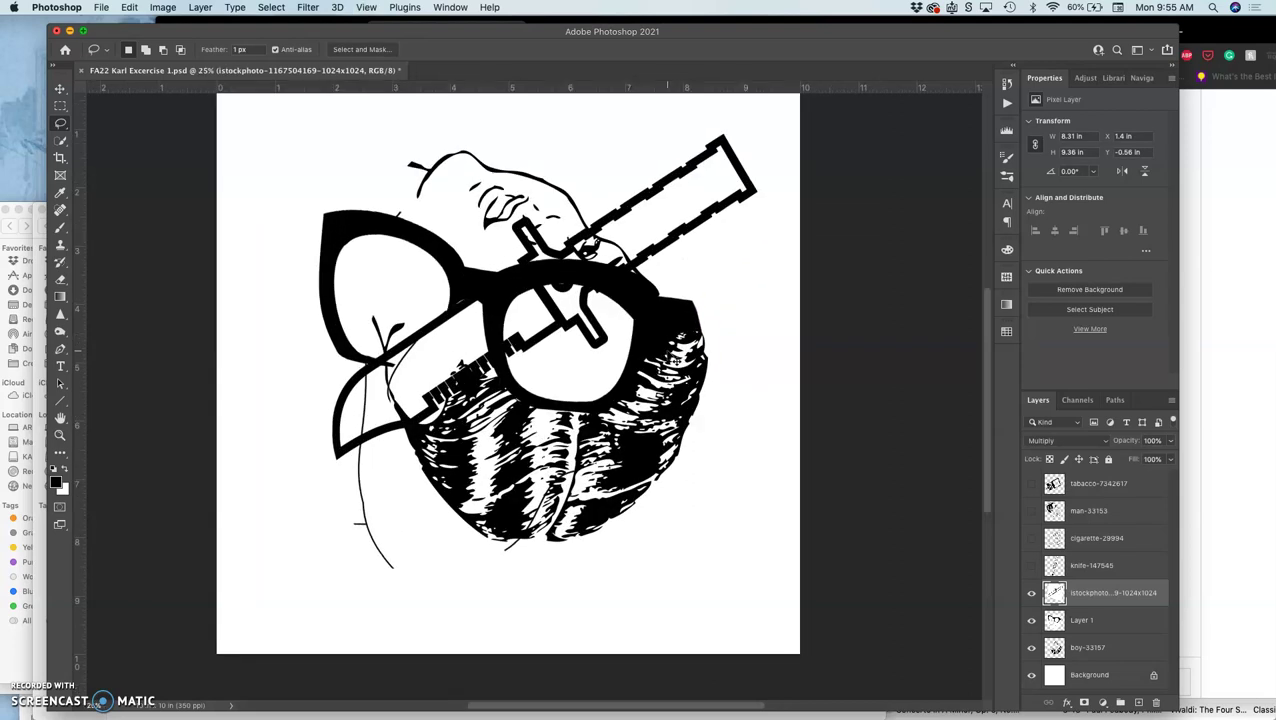
{"action": "scroll", "coordinate": [671, 355], "scroll_direction": "up", "scroll_amount": 3}
{"action": "left_click", "coordinate": [584, 297]}
{"action": "scroll", "coordinate": [576, 318], "scroll_direction": "down", "scroll_amount": 2}
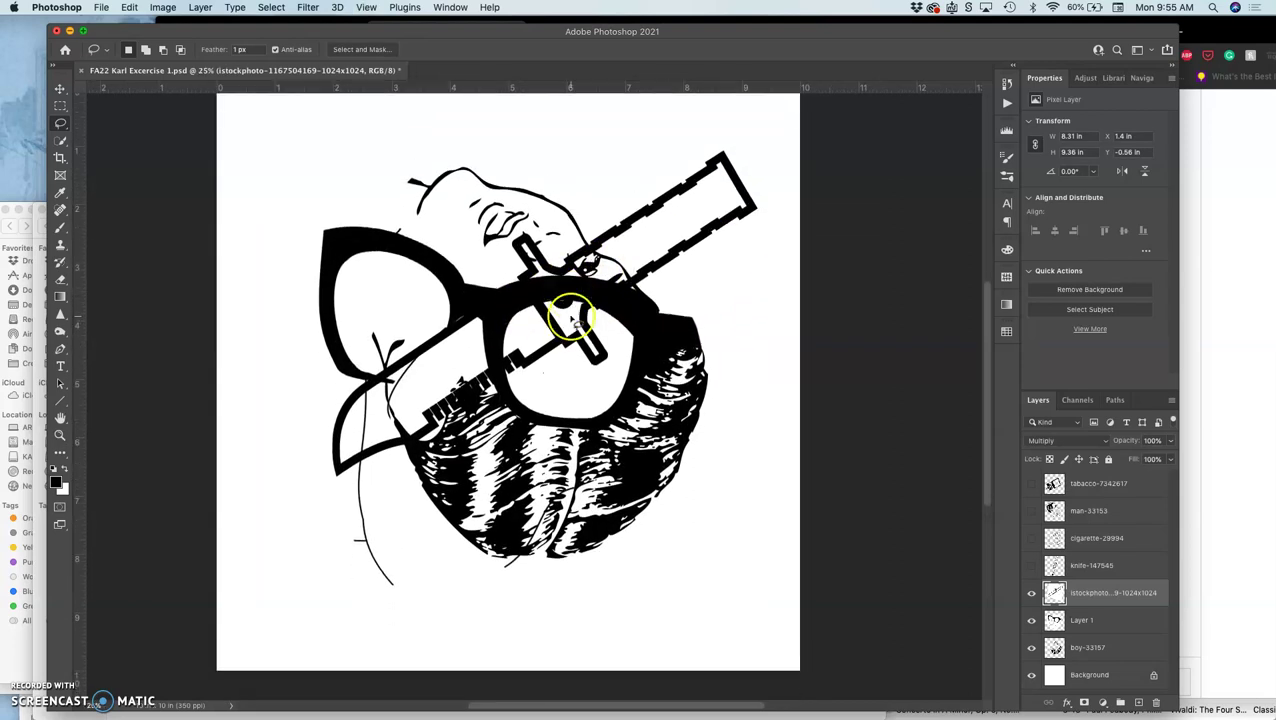
{"action": "mouse_move", "coordinate": [572, 318]}
{"action": "left_mouse_down"}
{"action": "mouse_move", "coordinate": [563, 257]}
{"action": "mouse_move", "coordinate": [589, 244]}
{"action": "mouse_move", "coordinate": [626, 260]}
{"action": "mouse_move", "coordinate": [600, 228]}
{"action": "left_mouse_up"}
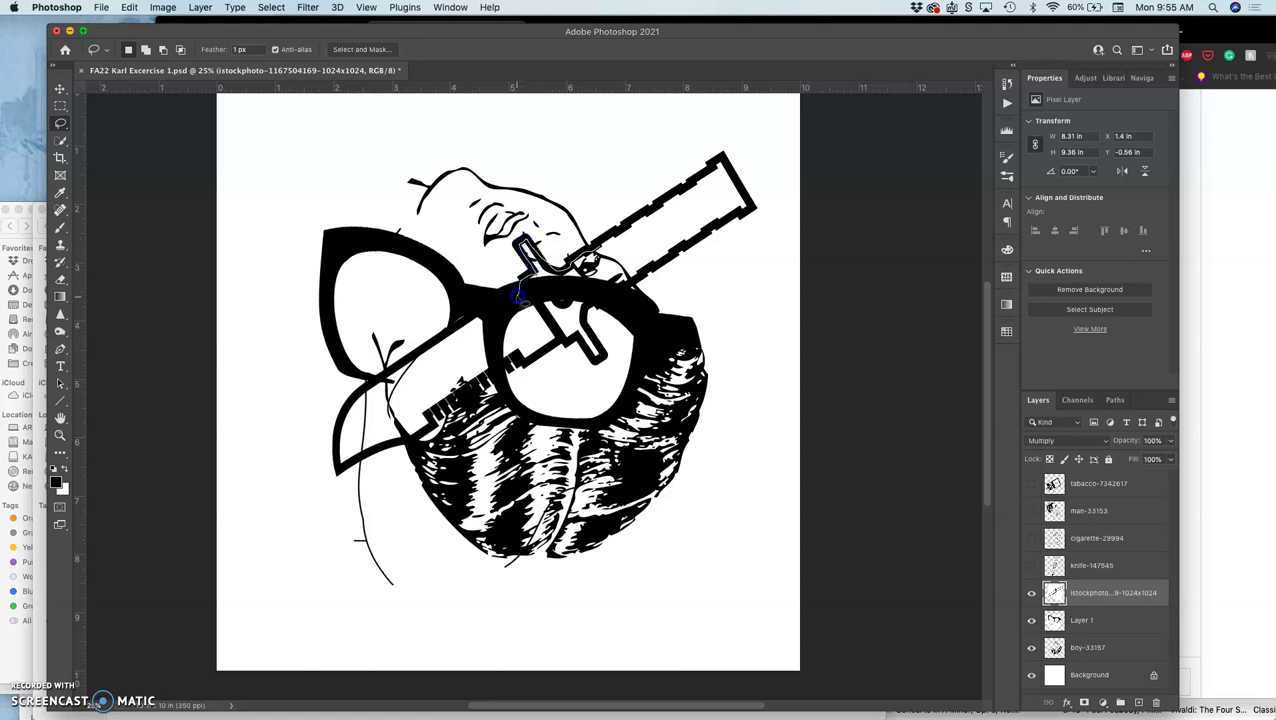
{"action": "mouse_move", "coordinate": [504, 305]}
{"action": "left_mouse_down"}
{"action": "mouse_move", "coordinate": [624, 296]}
{"action": "mouse_move", "coordinate": [639, 270]}
{"action": "mouse_move", "coordinate": [612, 245]}
{"action": "left_mouse_up"}
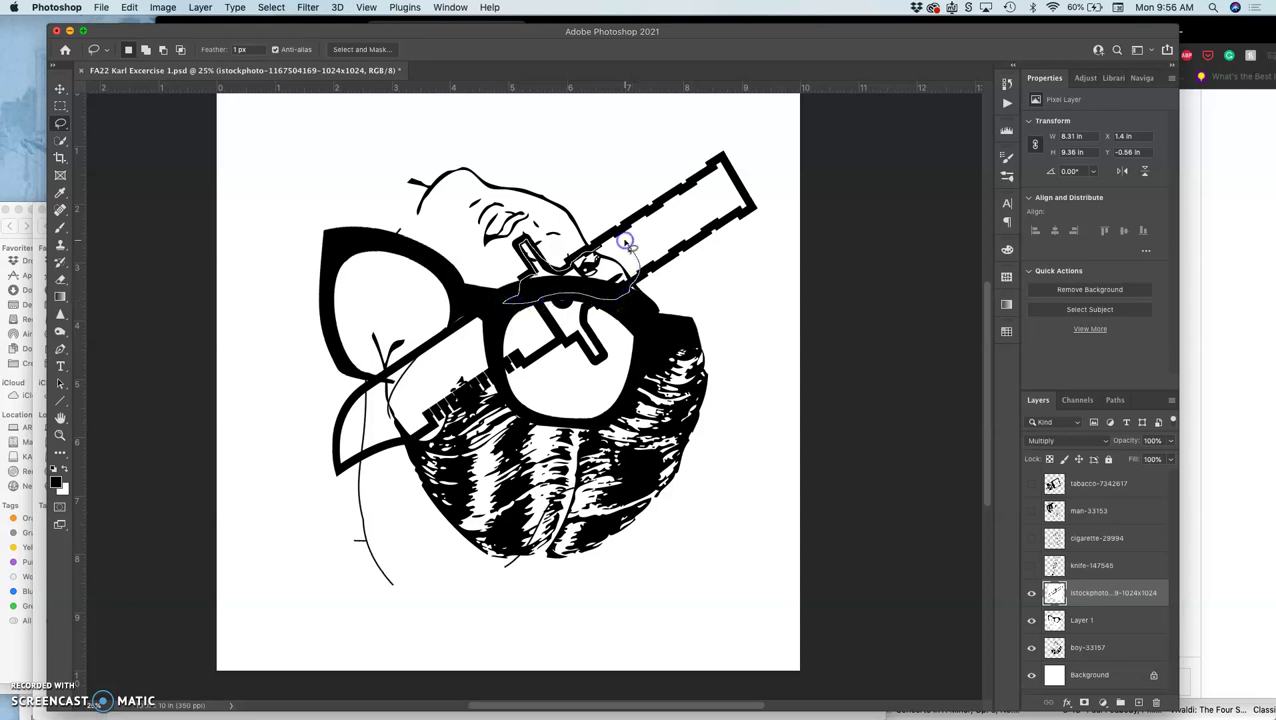
On the boy-33157 layer, deselect and lasso around the knife blade overlap
{"action": "left_click", "coordinate": [1087, 647]}
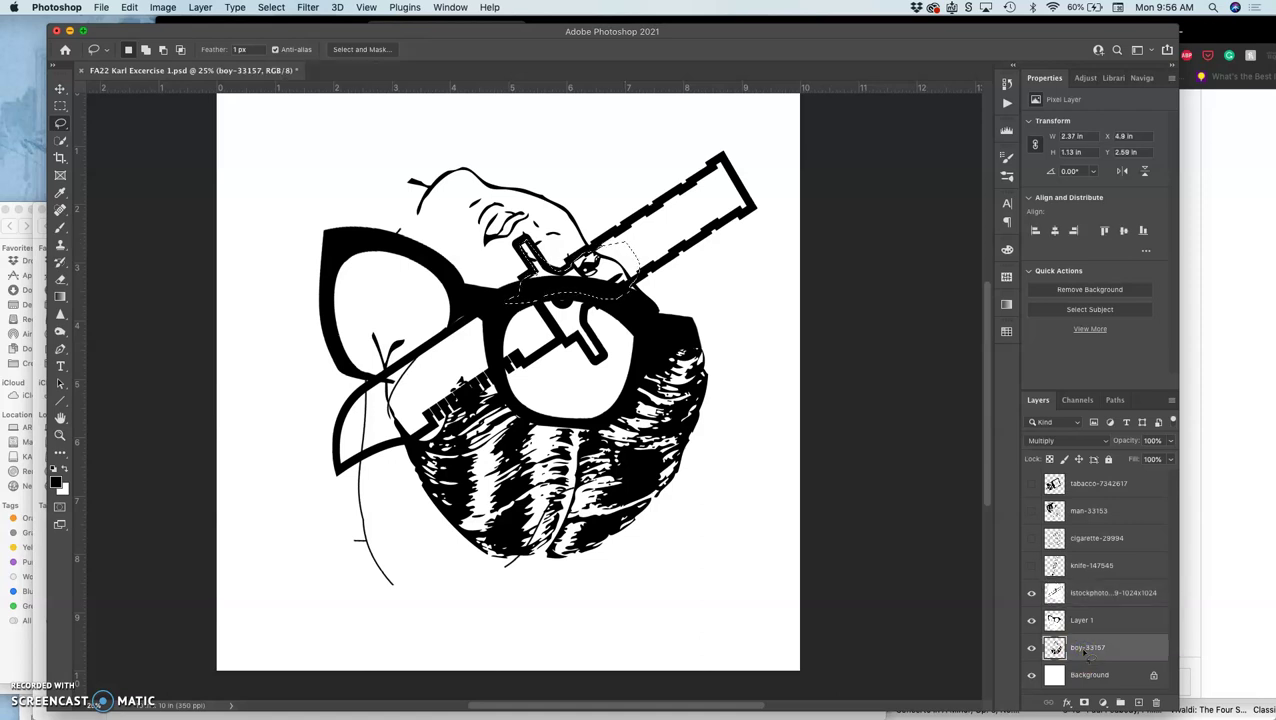
{"action": "left_click", "coordinate": [771, 481]}
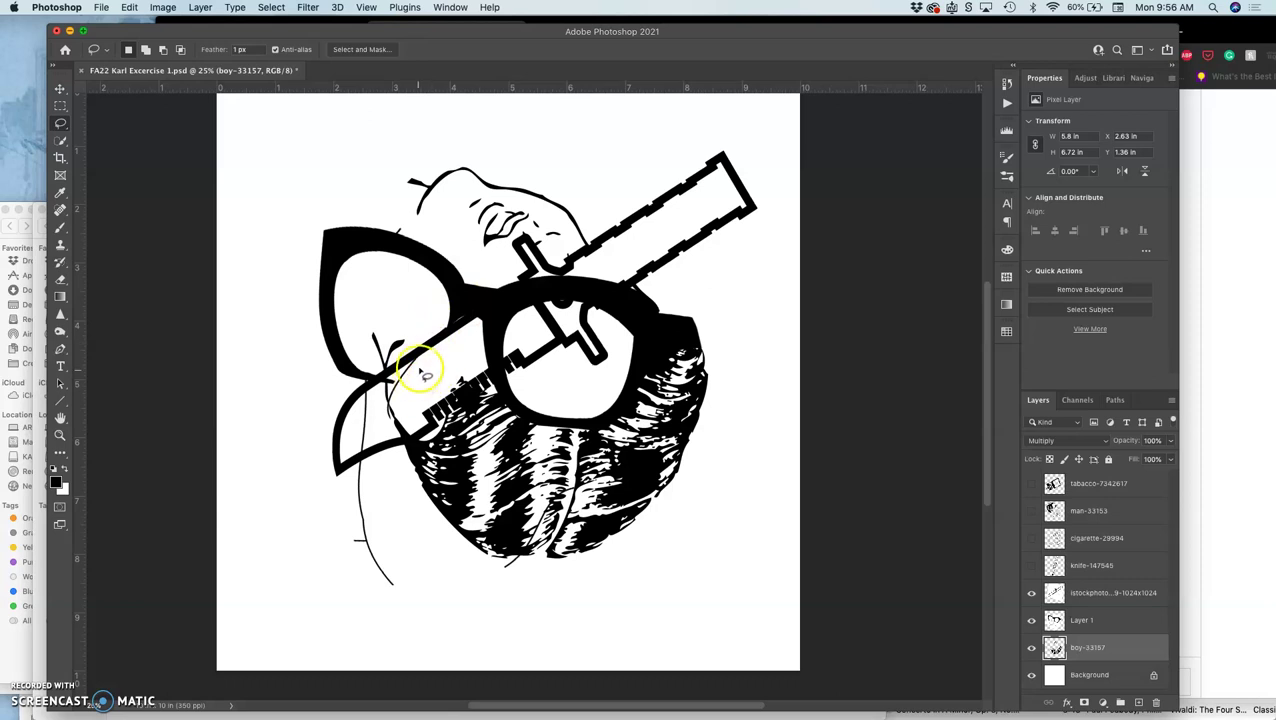
{"action": "mouse_move", "coordinate": [413, 366]}
{"action": "left_mouse_down"}
{"action": "mouse_move", "coordinate": [350, 410]}
{"action": "mouse_move", "coordinate": [342, 460]}
{"action": "mouse_move", "coordinate": [422, 434]}
{"action": "left_mouse_up"}
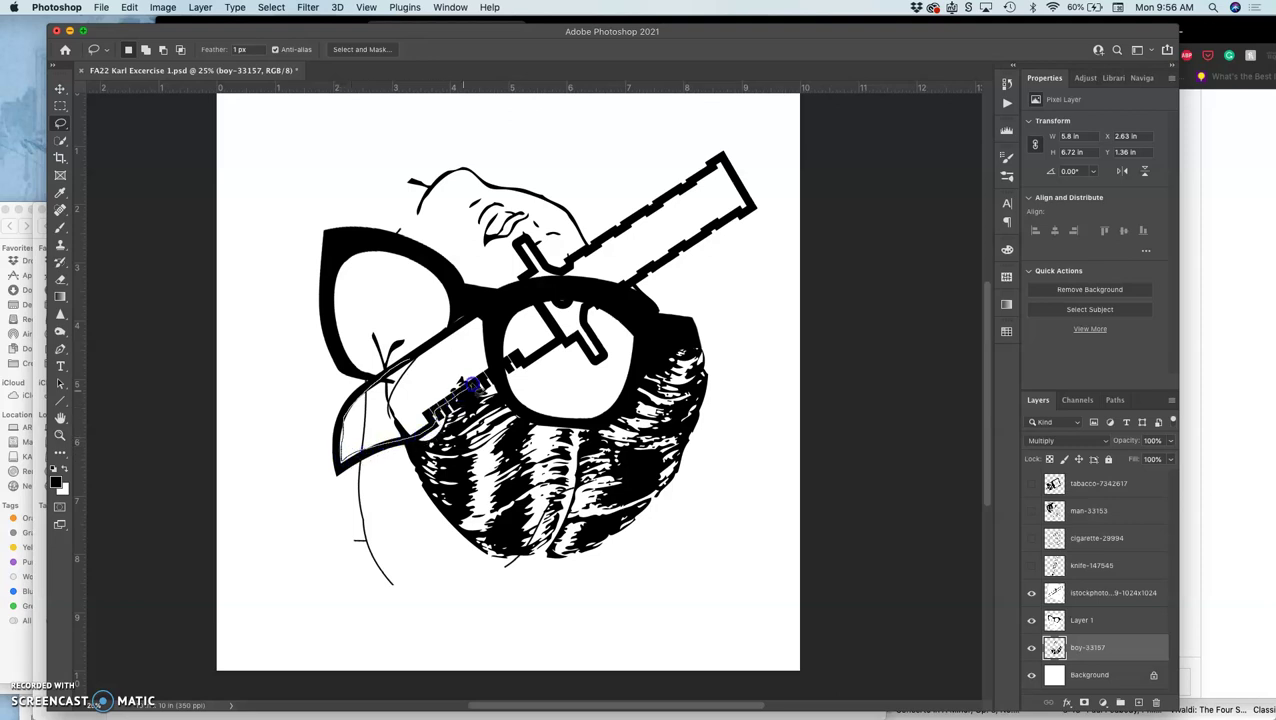
{"action": "mouse_move", "coordinate": [474, 384]}
{"action": "left_mouse_down"}
{"action": "mouse_move", "coordinate": [492, 368]}
{"action": "mouse_move", "coordinate": [490, 322]}
{"action": "mouse_move", "coordinate": [458, 332]}
{"action": "left_mouse_up"}
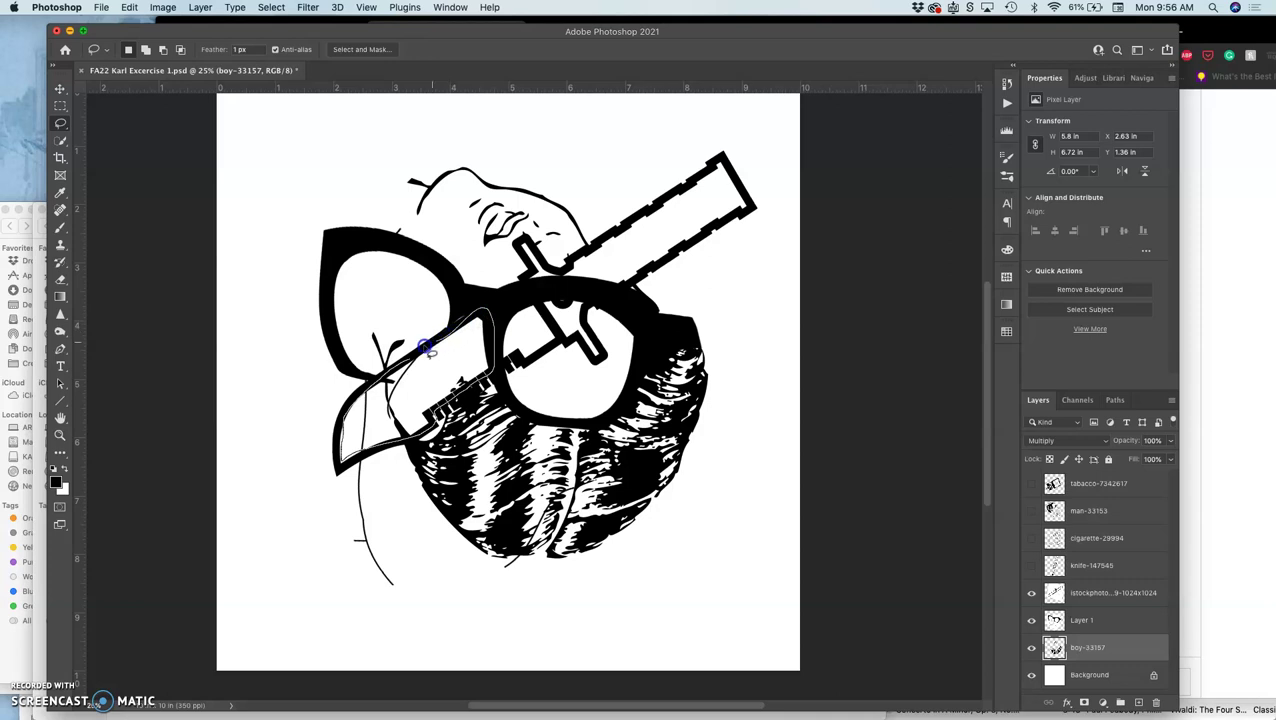
{"action": "left_click_drag", "start_coordinate": [519, 397], "coordinate": [522, 400]}
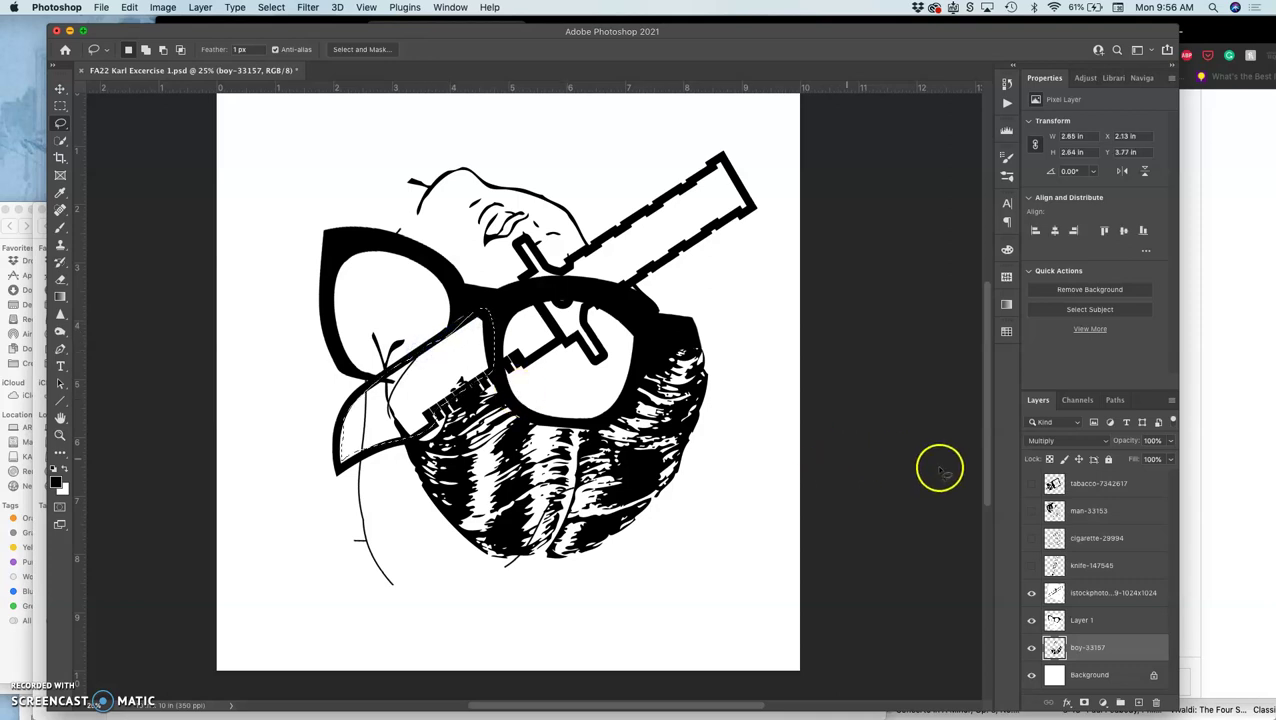
Hide the knife, glasses and boy layers to check the outline, then show them again
{"action": "left_click", "coordinate": [1031, 597]}
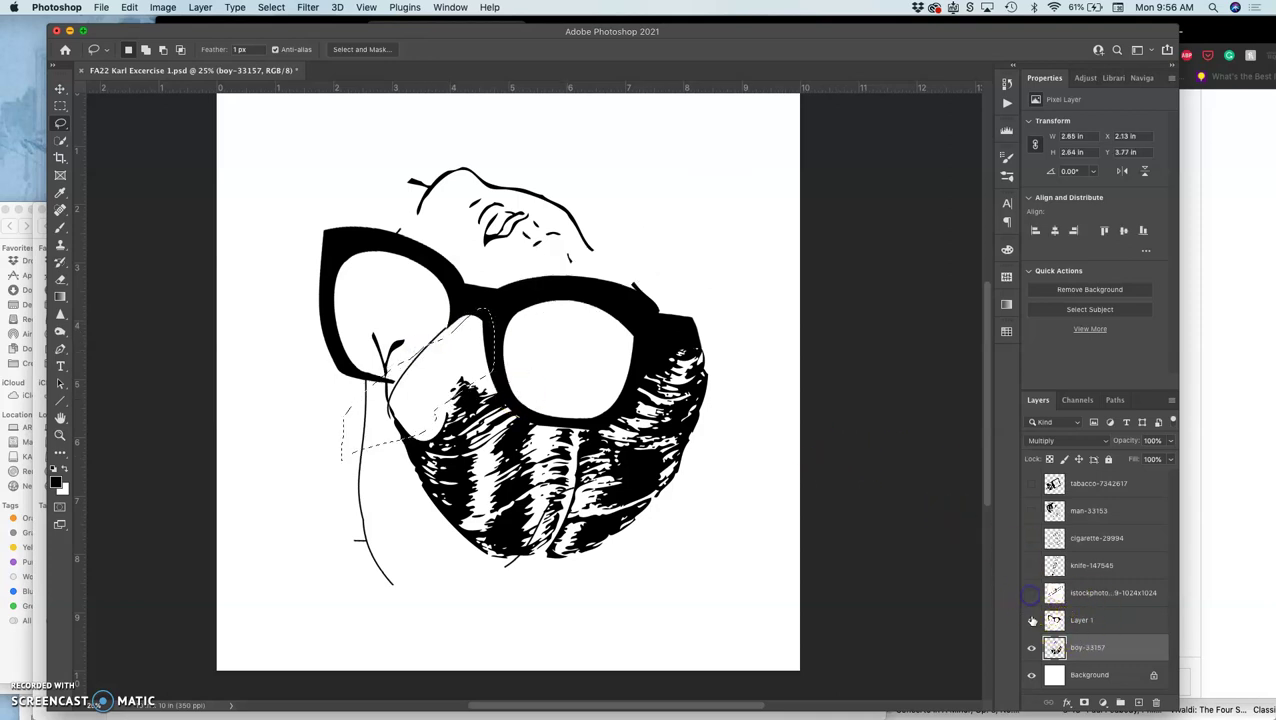
{"action": "left_click", "coordinate": [1031, 620]}
{"action": "left_click", "coordinate": [1031, 648]}
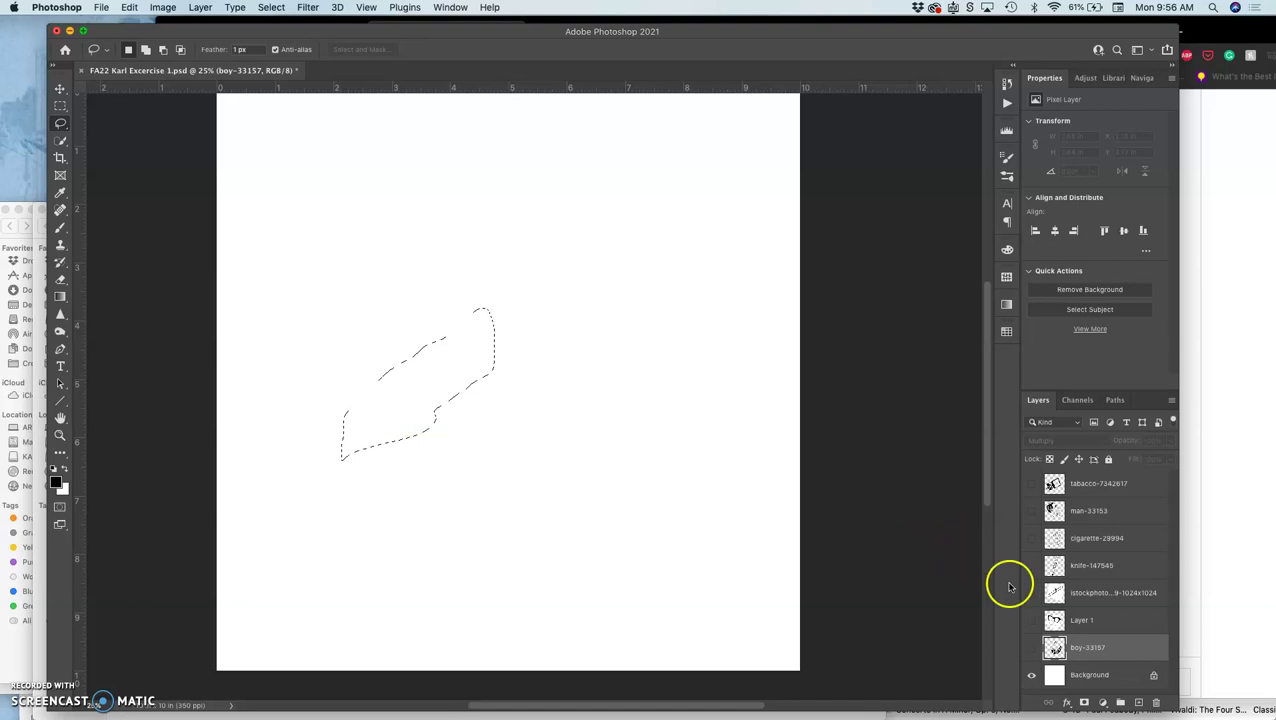
{"action": "left_click", "coordinate": [1031, 648]}
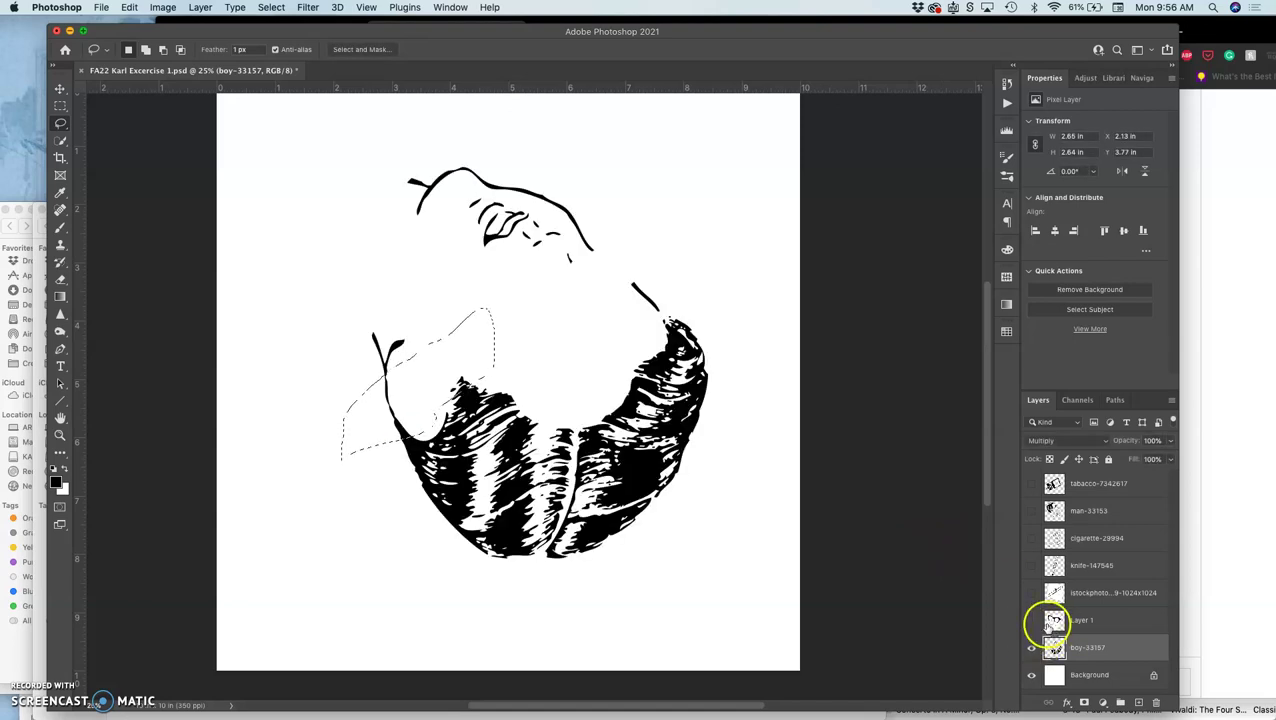
{"action": "left_click", "coordinate": [1031, 594]}
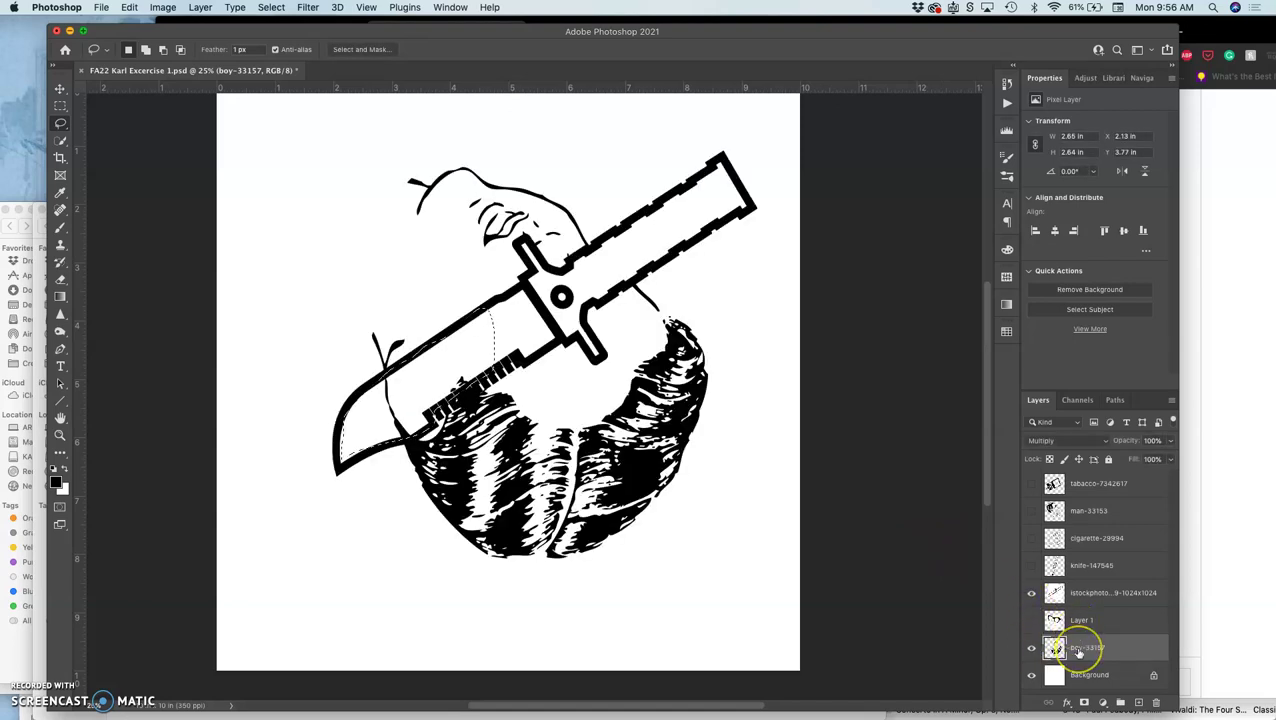
{"action": "left_click", "coordinate": [1031, 620]}
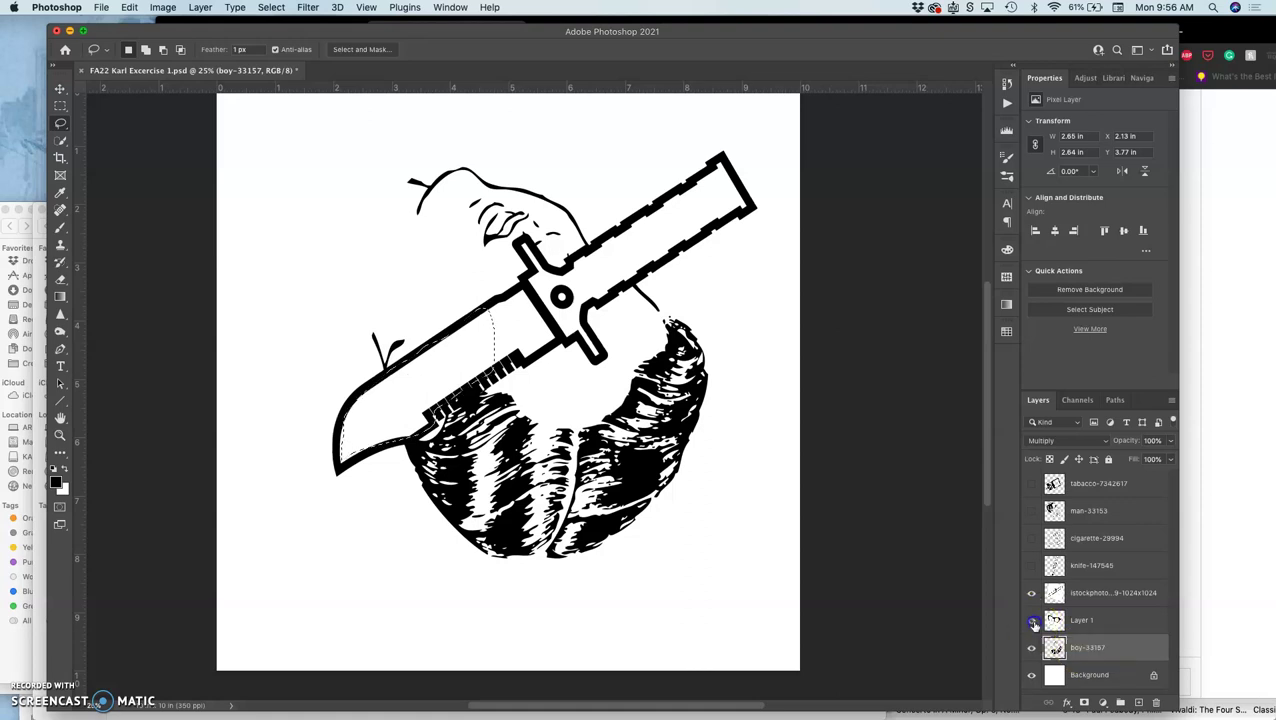
Turn on the knife-147545 layer and zoom out to the whole canvas
{"action": "left_click", "coordinate": [1099, 622]}
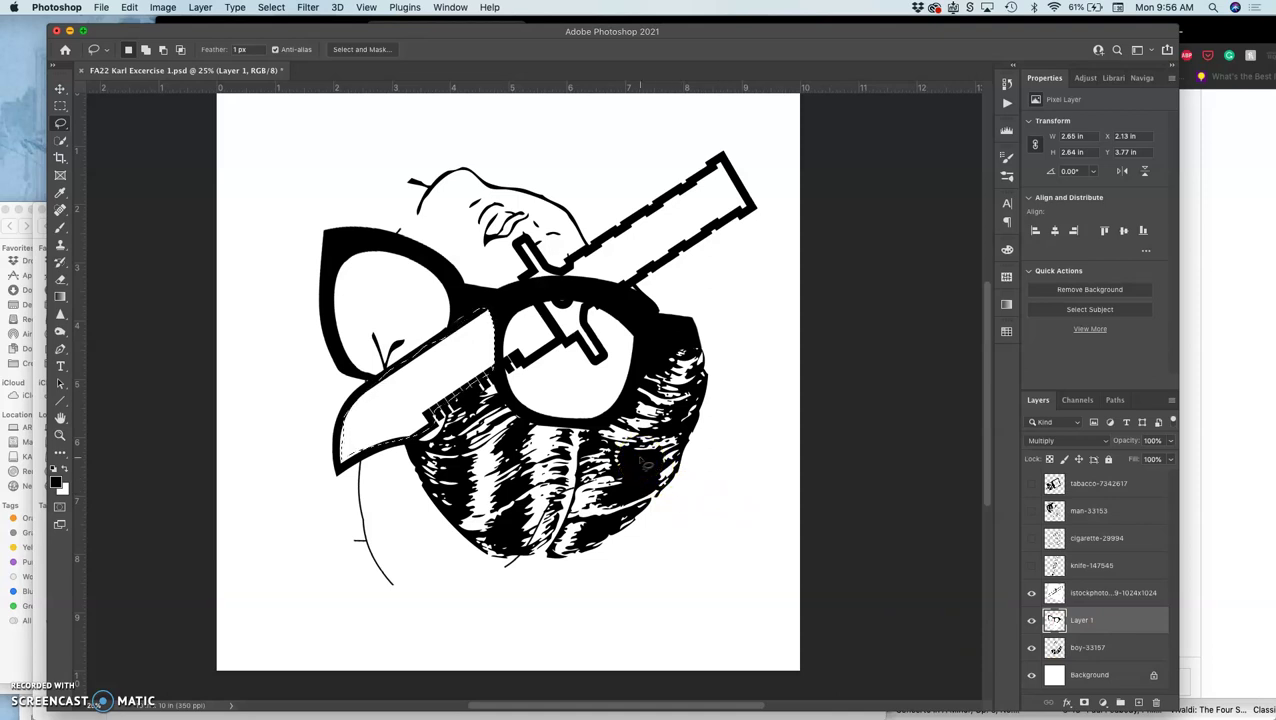
{"action": "left_click", "coordinate": [1052, 593]}
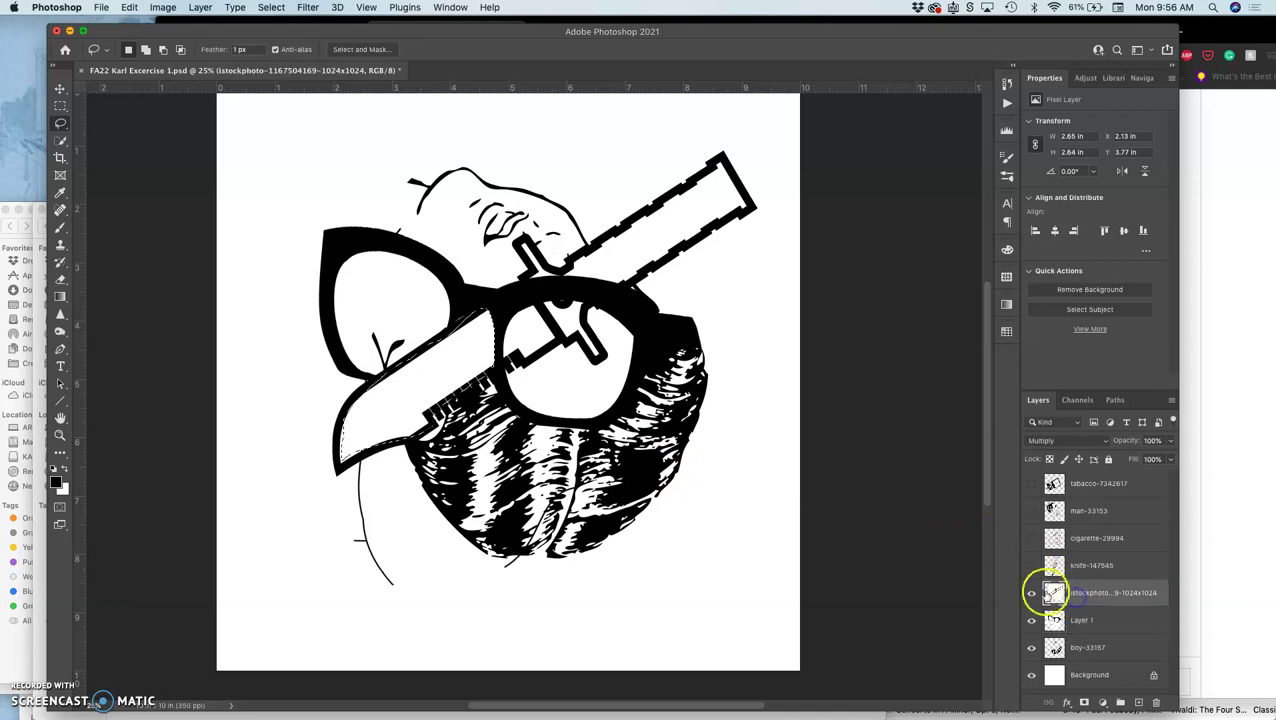
{"action": "left_click", "coordinate": [1031, 565]}
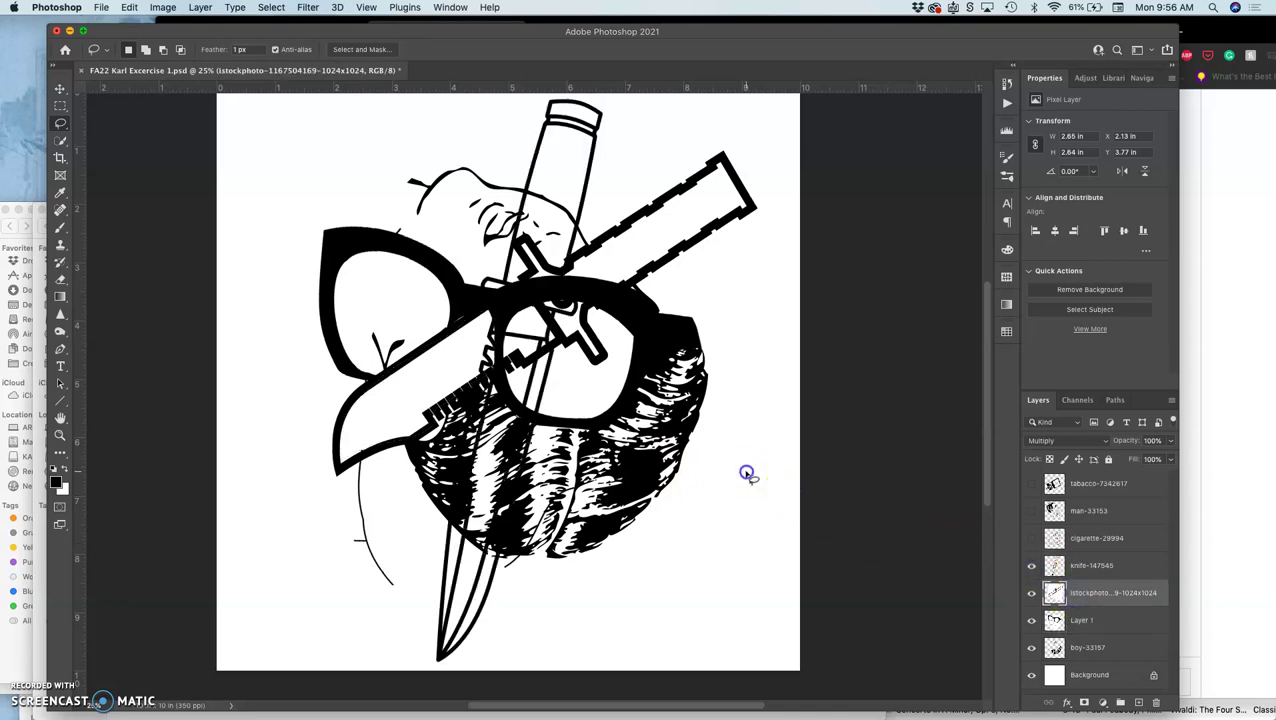
{"action": "scroll", "coordinate": [698, 399], "scroll_direction": "right", "scroll_amount": 2}
{"action": "key", "text": "super+minus"}
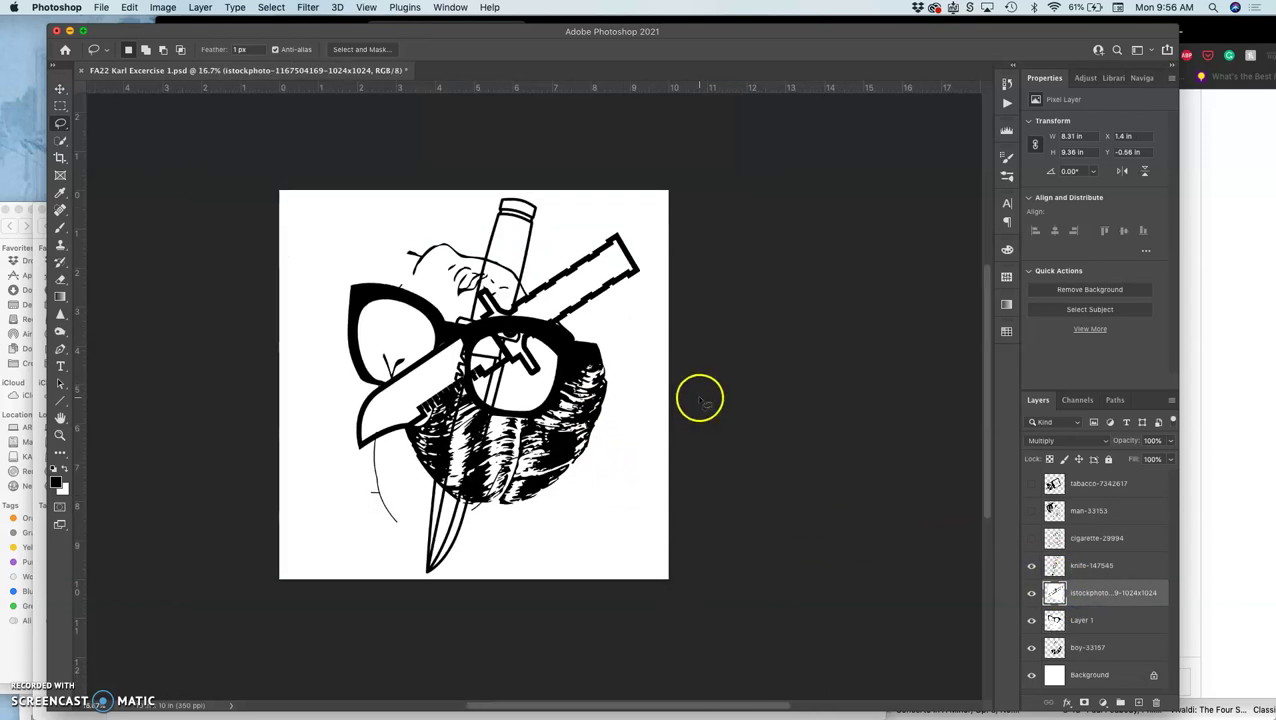
Rotate and enlarge knife-147545 to about -50° diagonally, then warp it to bend slightly
{"action": "left_click", "coordinate": [1089, 566]}
{"action": "key", "text": "super+t"}
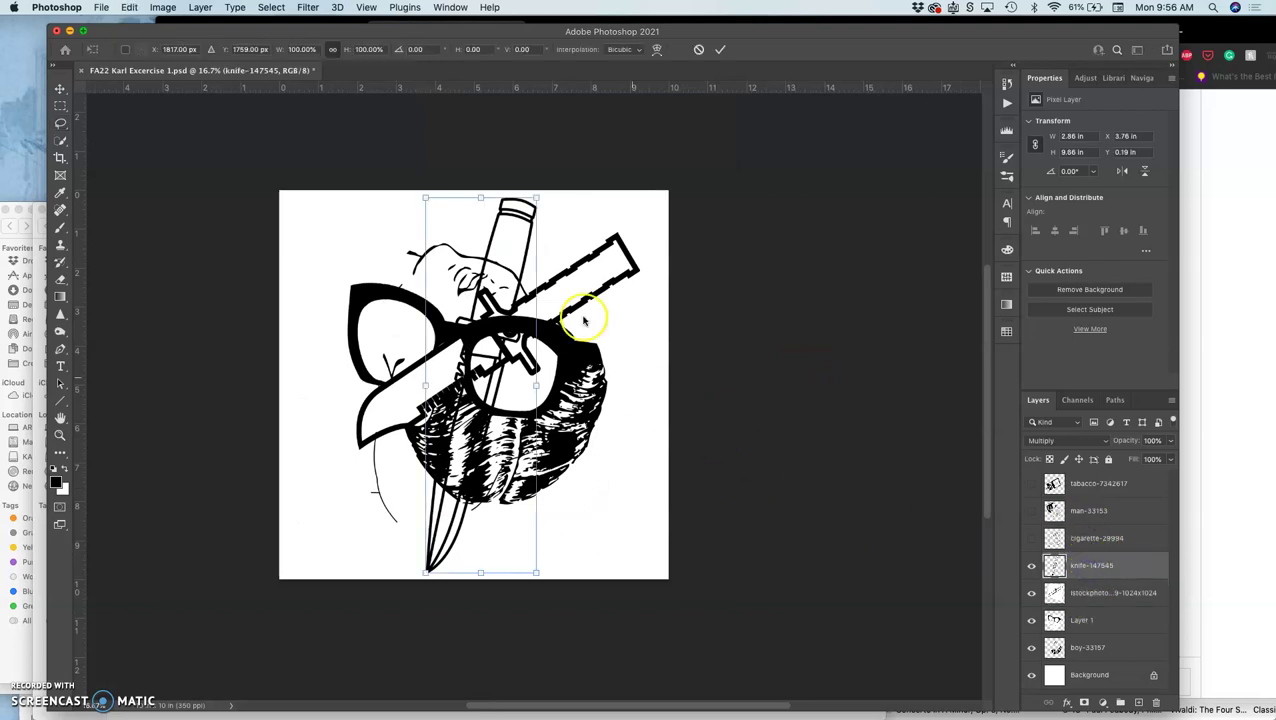
{"action": "left_click_drag", "start_coordinate": [561, 208], "coordinate": [377, 177]}
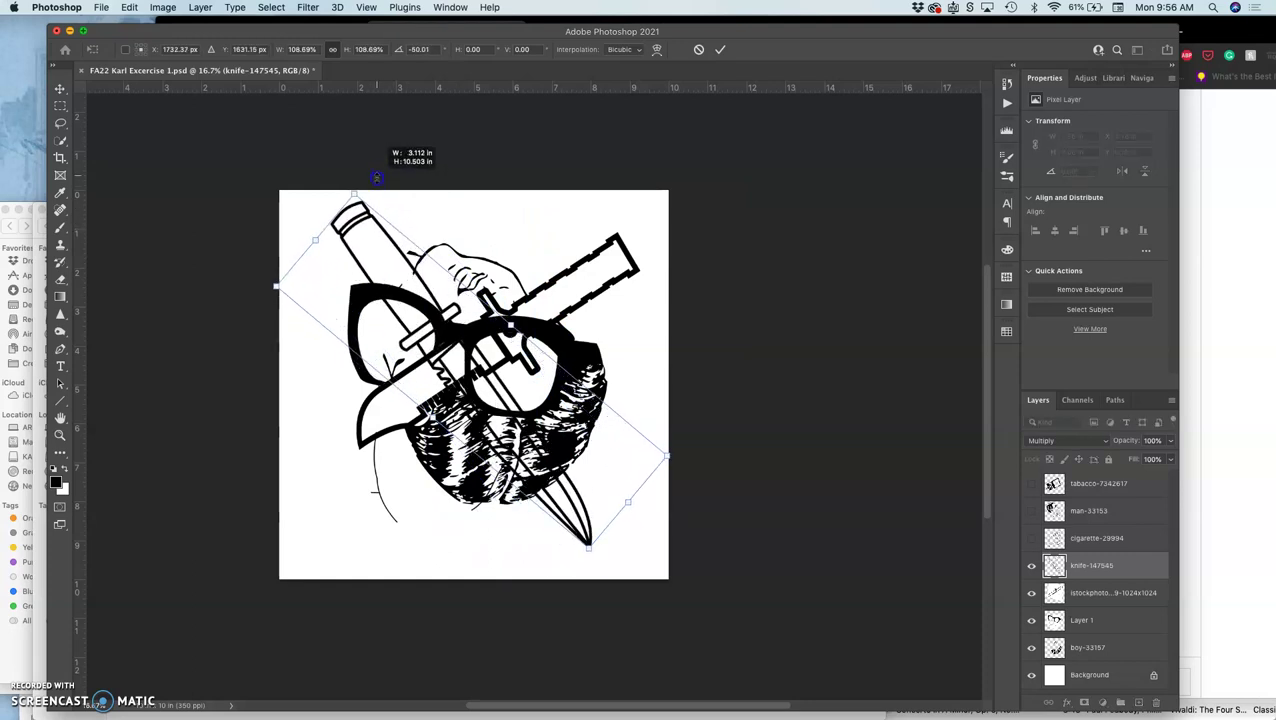
{"action": "right_click", "coordinate": [377, 266]}
{"action": "left_click", "coordinate": [428, 359]}
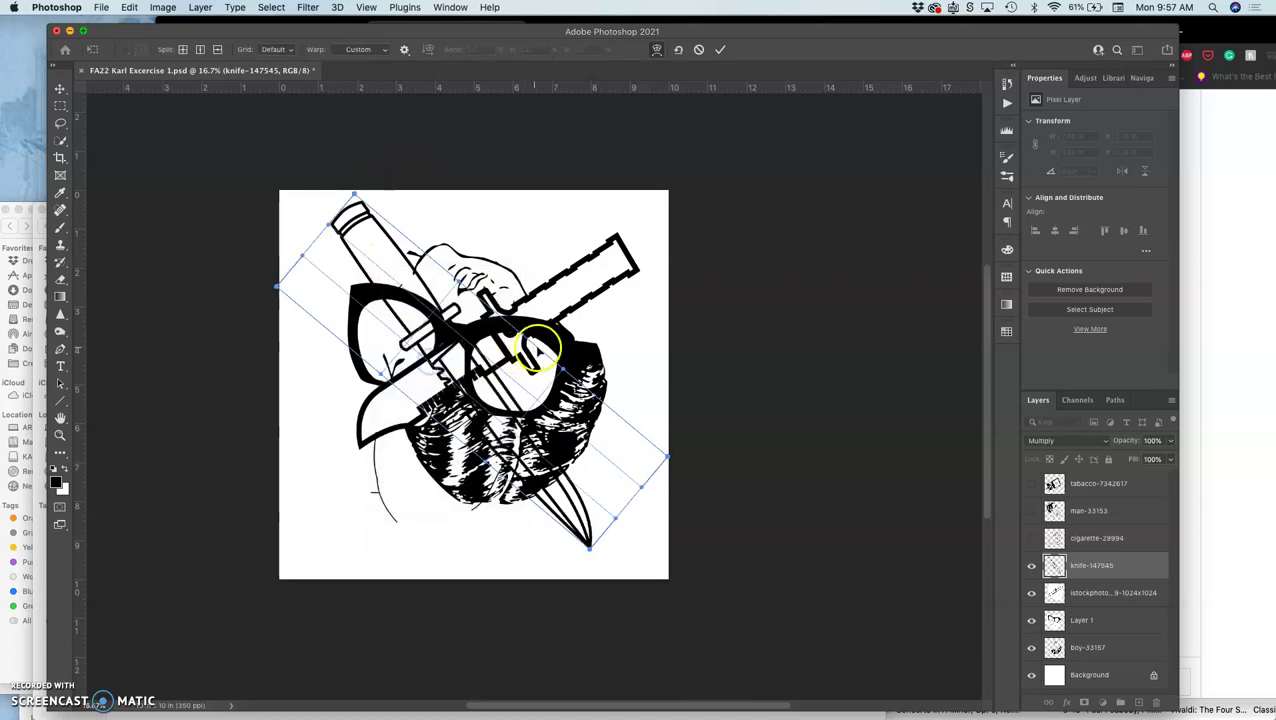
{"action": "mouse_move", "coordinate": [557, 363]}
{"action": "left_mouse_down"}
{"action": "mouse_move", "coordinate": [570, 347]}
{"action": "mouse_move", "coordinate": [557, 347]}
{"action": "left_mouse_up"}
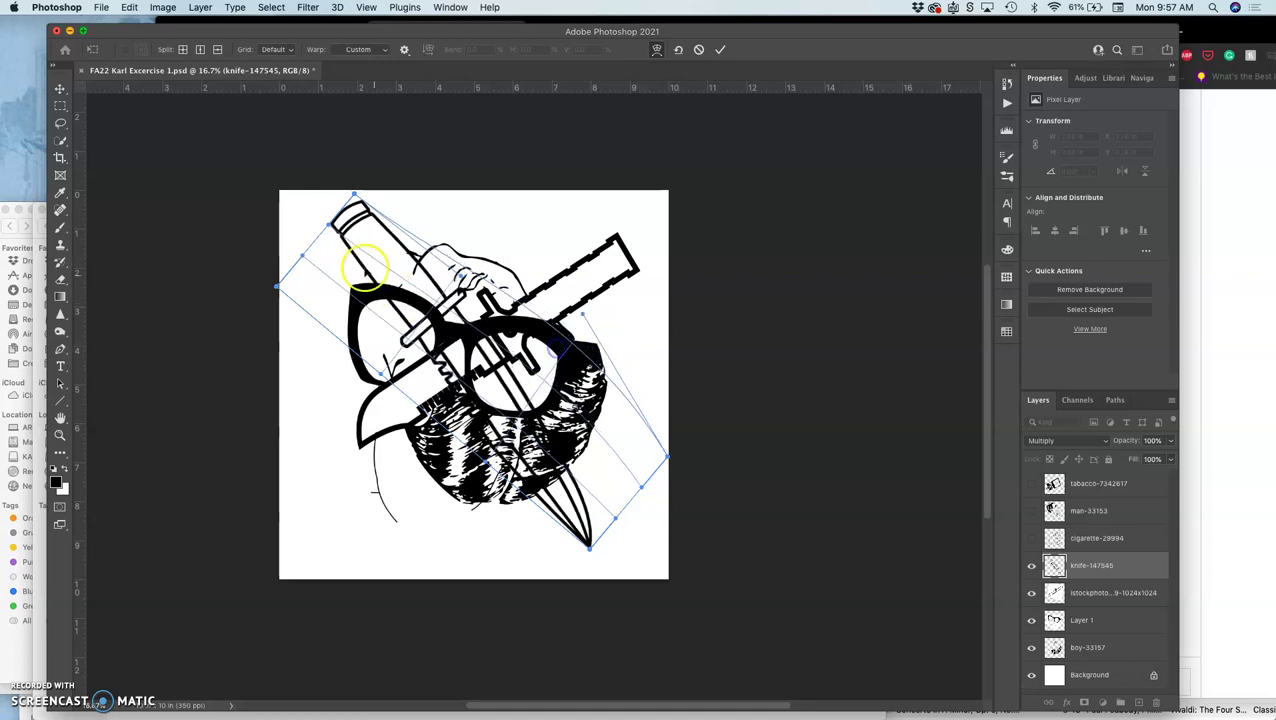
{"action": "left_click_drag", "start_coordinate": [353, 194], "coordinate": [367, 197]}
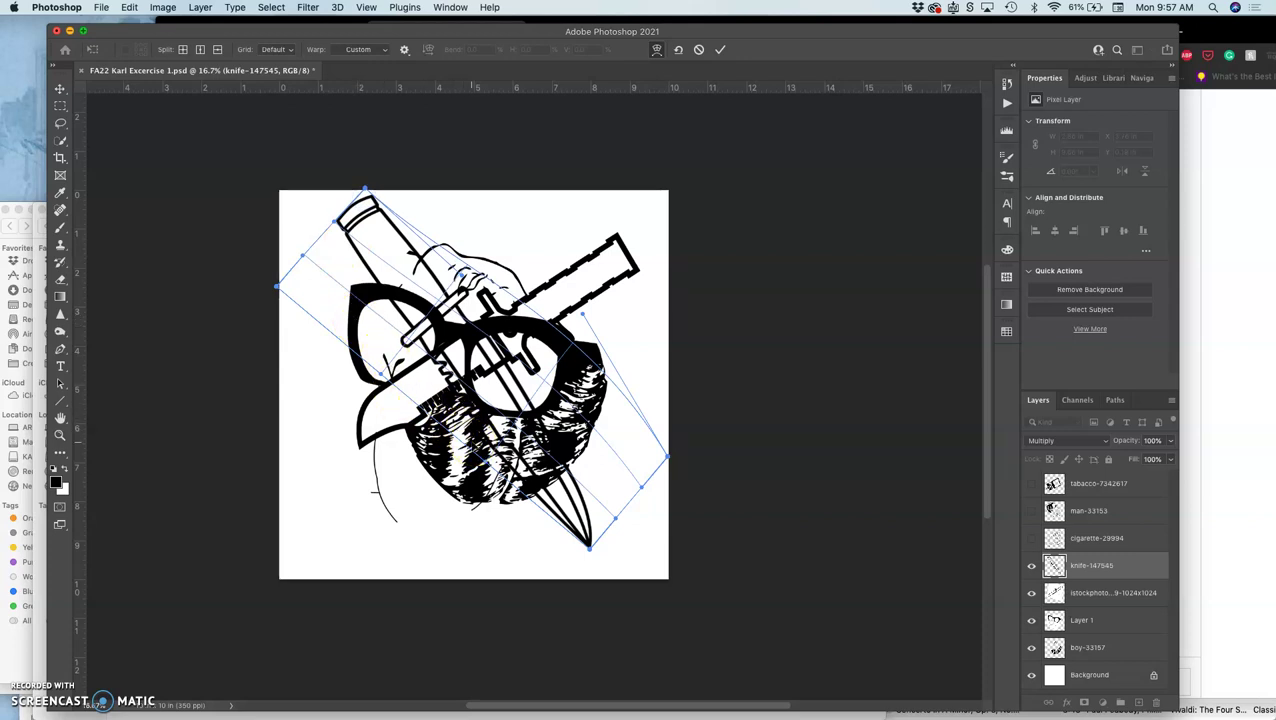
Commit the warp, zoom in, and try a lasso around the knife's jagged edge before dropping it
{"action": "key", "text": "Return"}
{"action": "key", "text": "l"}
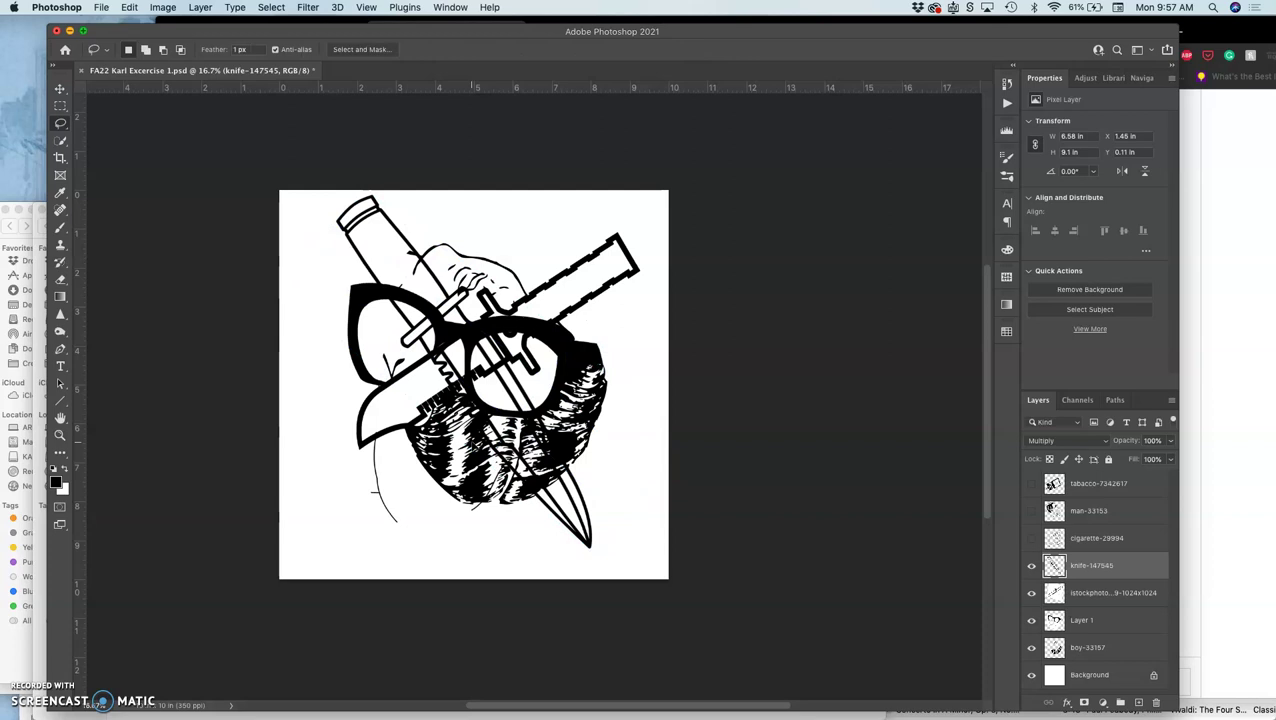
{"action": "key", "text": "super+equal"}
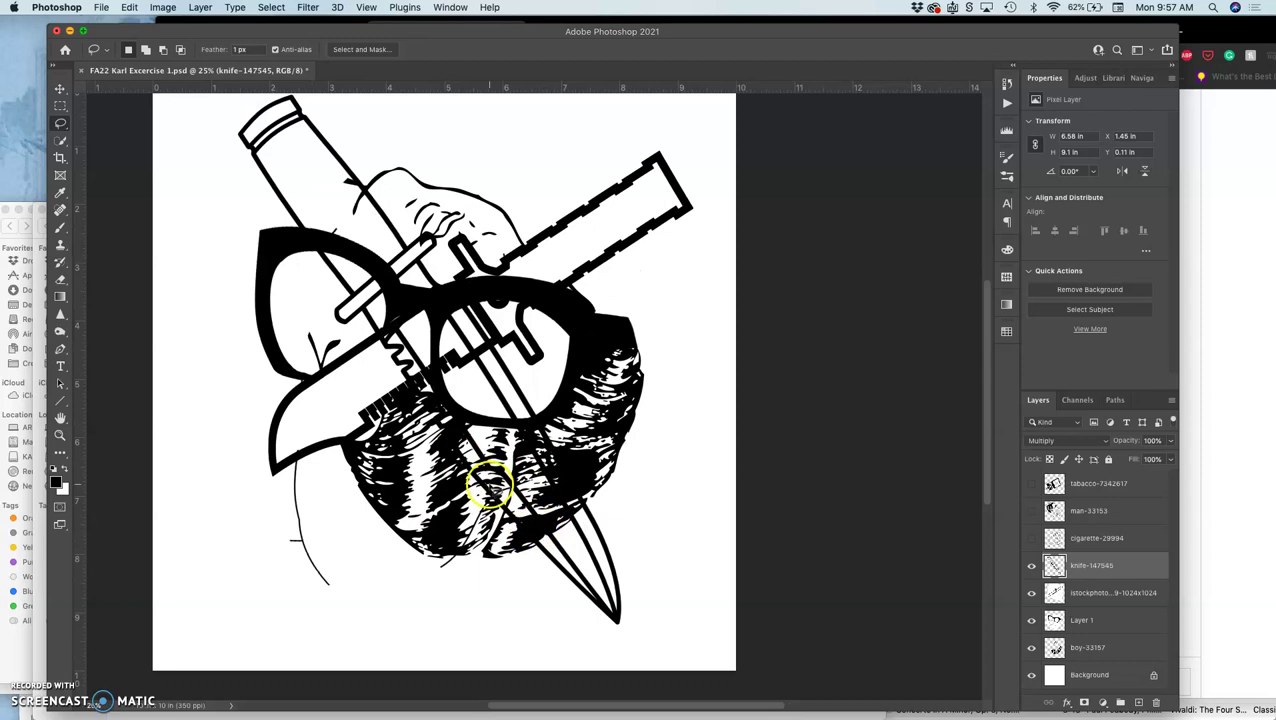
{"action": "key", "text": "super+equal"}
{"action": "scroll", "coordinate": [485, 460], "scroll_direction": "down", "scroll_amount": 2}
{"action": "scroll", "coordinate": [485, 460], "scroll_direction": "right", "scroll_amount": 2}
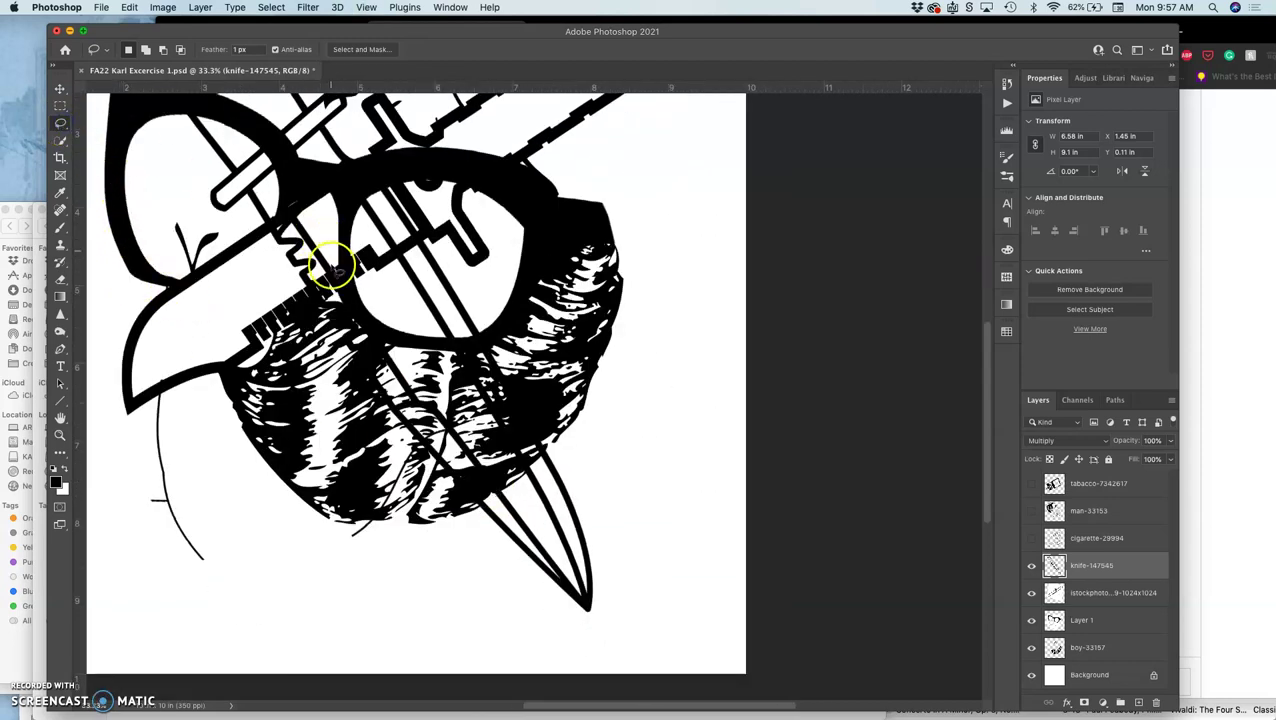
{"action": "mouse_move", "coordinate": [333, 268]}
{"action": "left_mouse_down"}
{"action": "mouse_move", "coordinate": [305, 257]}
{"action": "mouse_move", "coordinate": [312, 265]}
{"action": "left_mouse_up"}
{"action": "left_click_drag", "start_coordinate": [352, 334], "coordinate": [352, 336]}
{"action": "left_click", "coordinate": [655, 371]}
Hide the istockphoto, Layer 1 and boy-33157 layers, leaving only knife-147545 visible
{"action": "left_click", "coordinate": [1031, 594]}
{"action": "left_click", "coordinate": [1031, 620]}
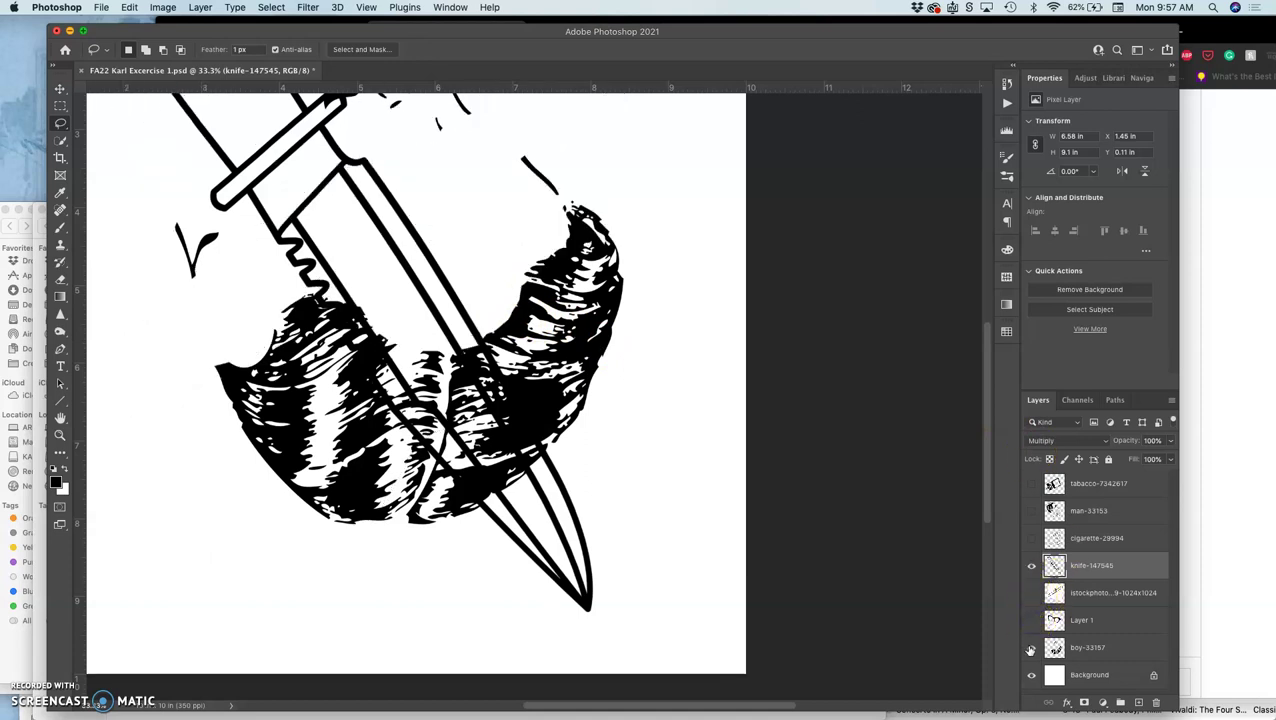
{"action": "left_click", "coordinate": [1031, 648]}
{"action": "scroll", "coordinate": [503, 430], "scroll_direction": "up", "scroll_amount": 3}
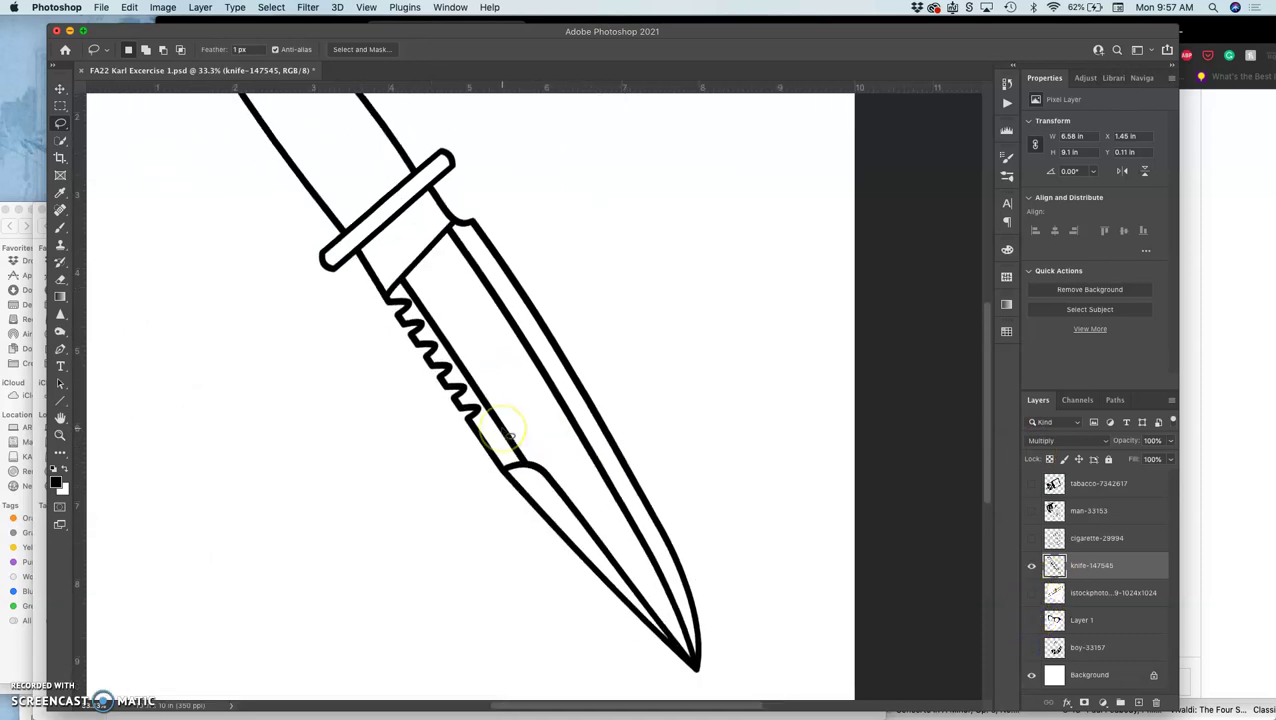
{"action": "scroll", "coordinate": [505, 433], "scroll_direction": "down", "scroll_amount": 1}
{"action": "scroll", "coordinate": [503, 430], "scroll_direction": "up", "scroll_amount": 1}
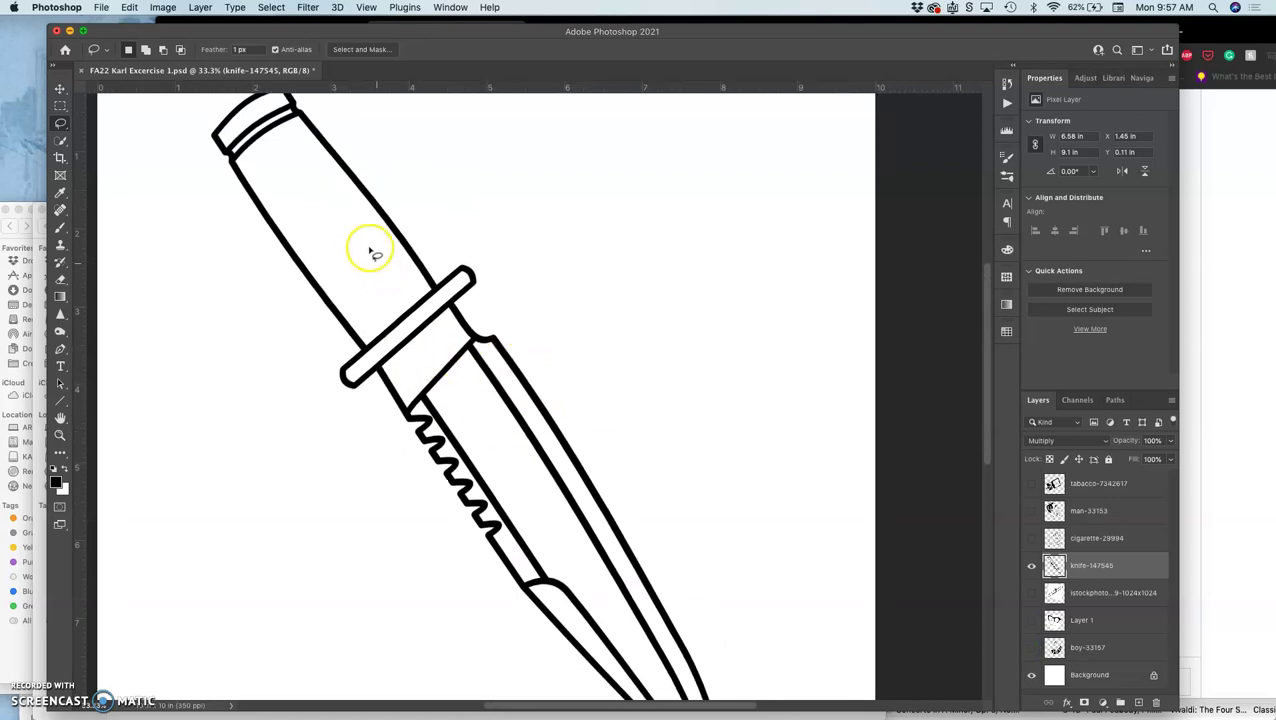
{"action": "left_click_drag", "start_coordinate": [344, 231], "coordinate": [369, 241]}
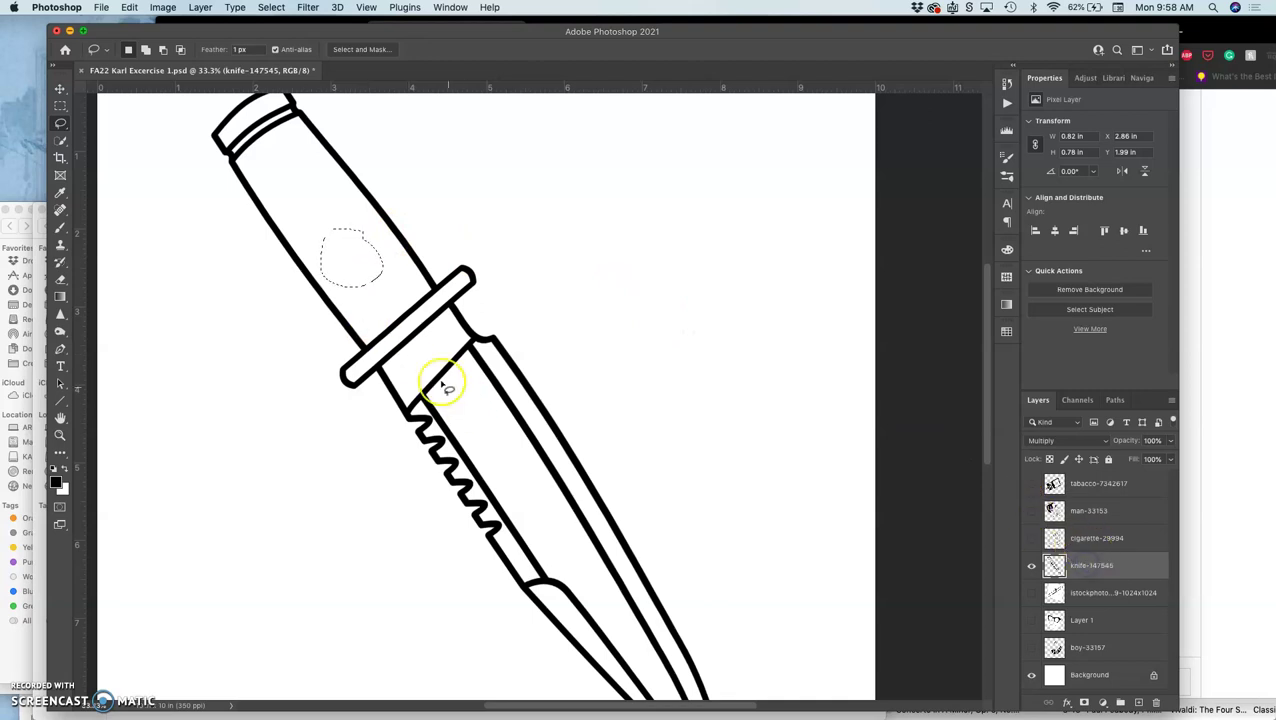
{"action": "scroll", "coordinate": [447, 388], "scroll_direction": "down", "scroll_amount": 3}
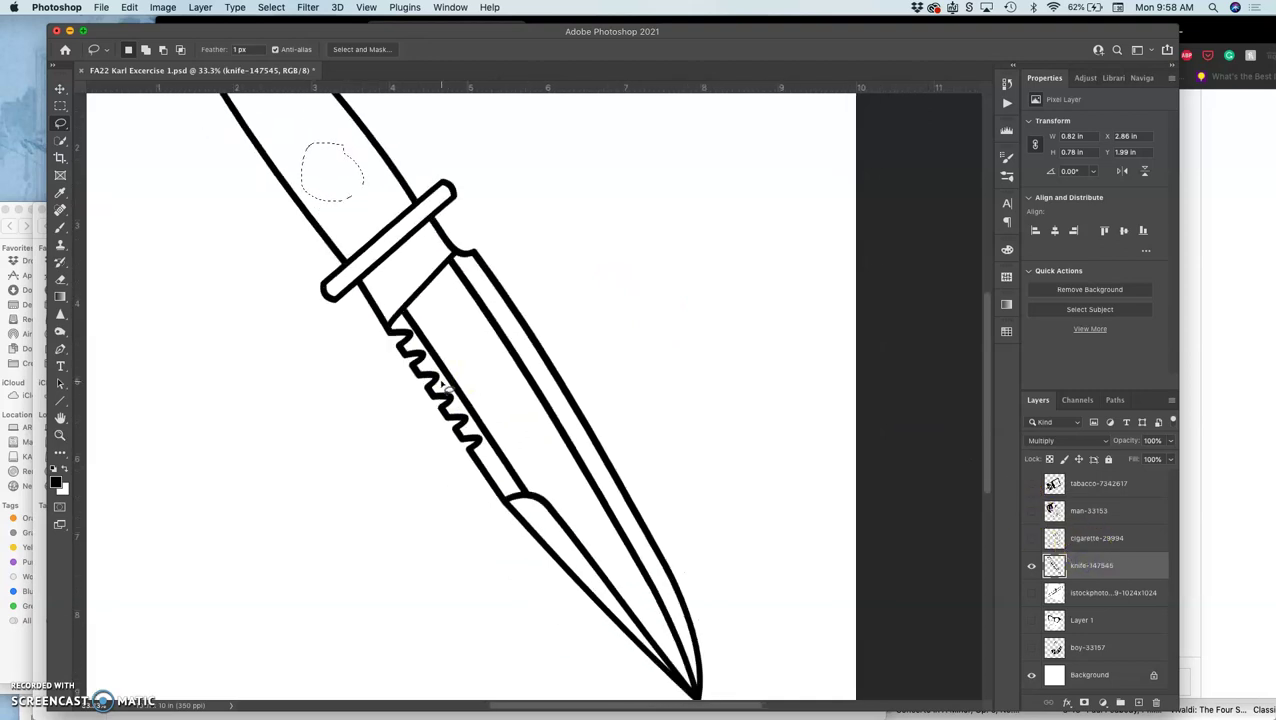
{"action": "left_click", "coordinate": [150, 203]}
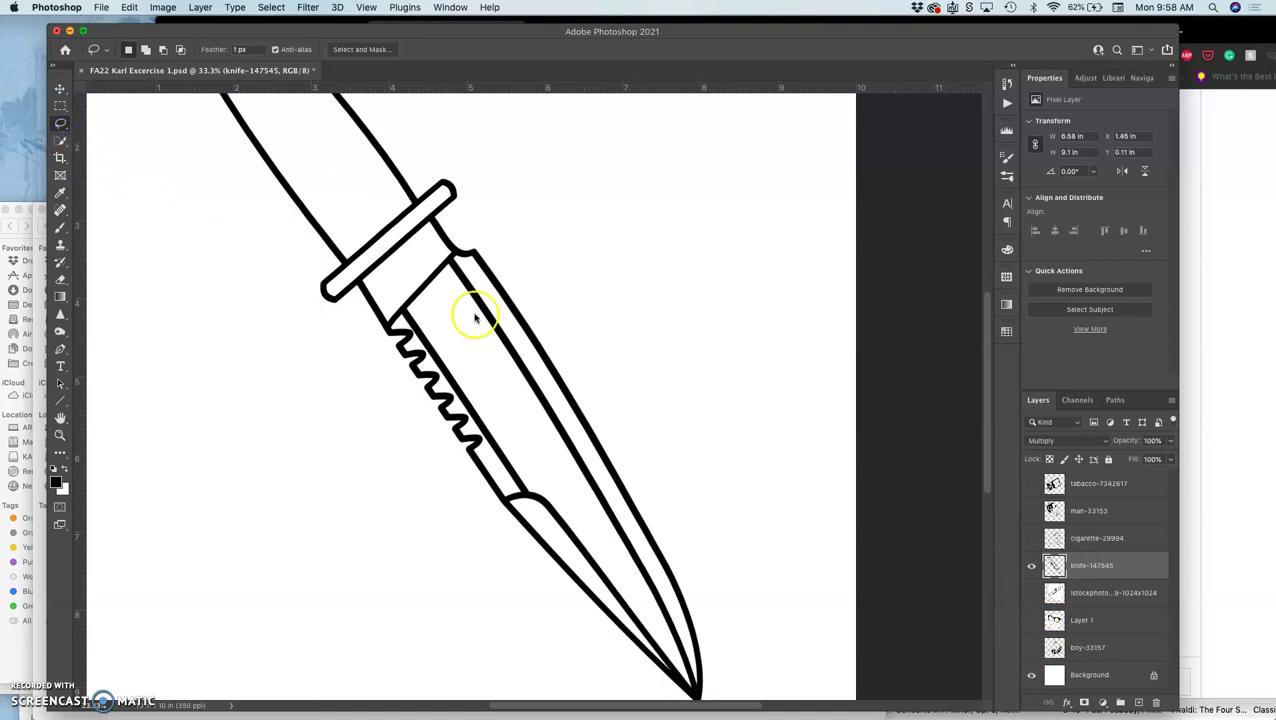
{"action": "mouse_move", "coordinate": [452, 263]}
{"action": "left_mouse_down"}
{"action": "mouse_move", "coordinate": [409, 306]}
{"action": "mouse_move", "coordinate": [415, 350]}
{"action": "mouse_move", "coordinate": [455, 396]}
{"action": "mouse_move", "coordinate": [484, 381]}
{"action": "left_mouse_up"}
{"action": "left_click", "coordinate": [484, 380]}
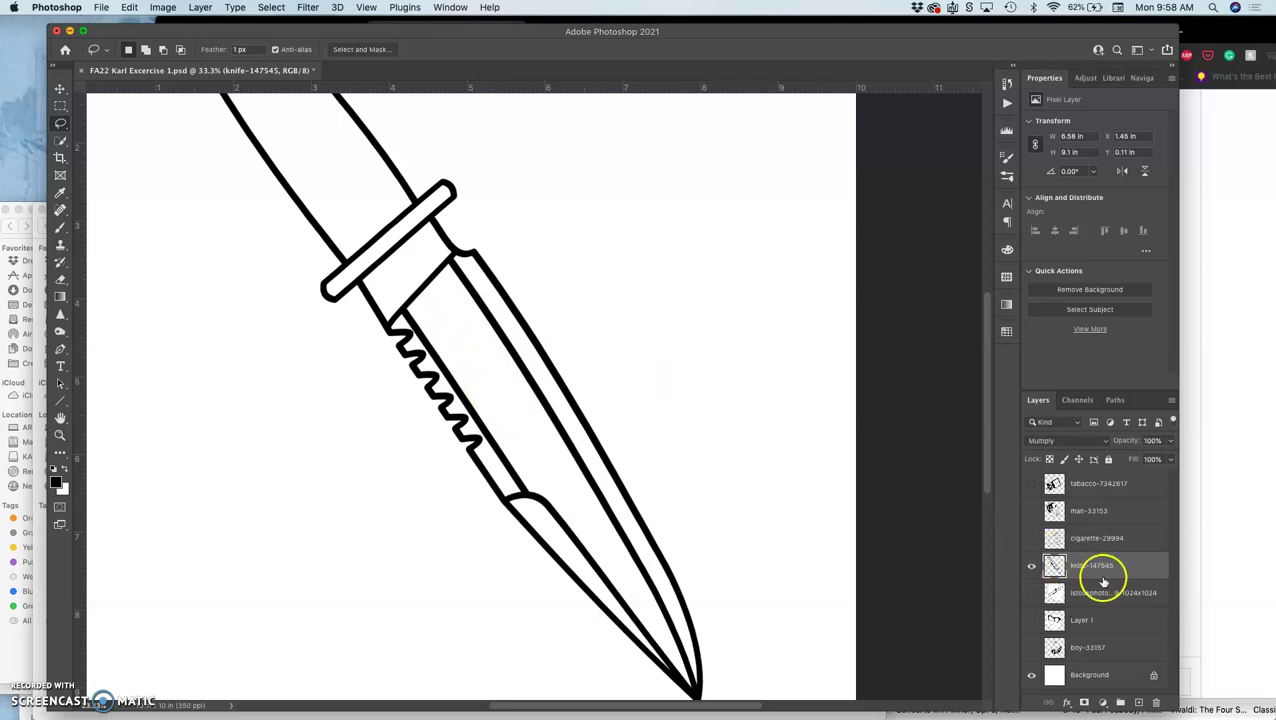
{"action": "left_click", "coordinate": [1101, 574]}
Switch to the Magic Wand Tool and turn off Contiguous, keeping tolerance 12
{"action": "left_click", "coordinate": [62, 141]}
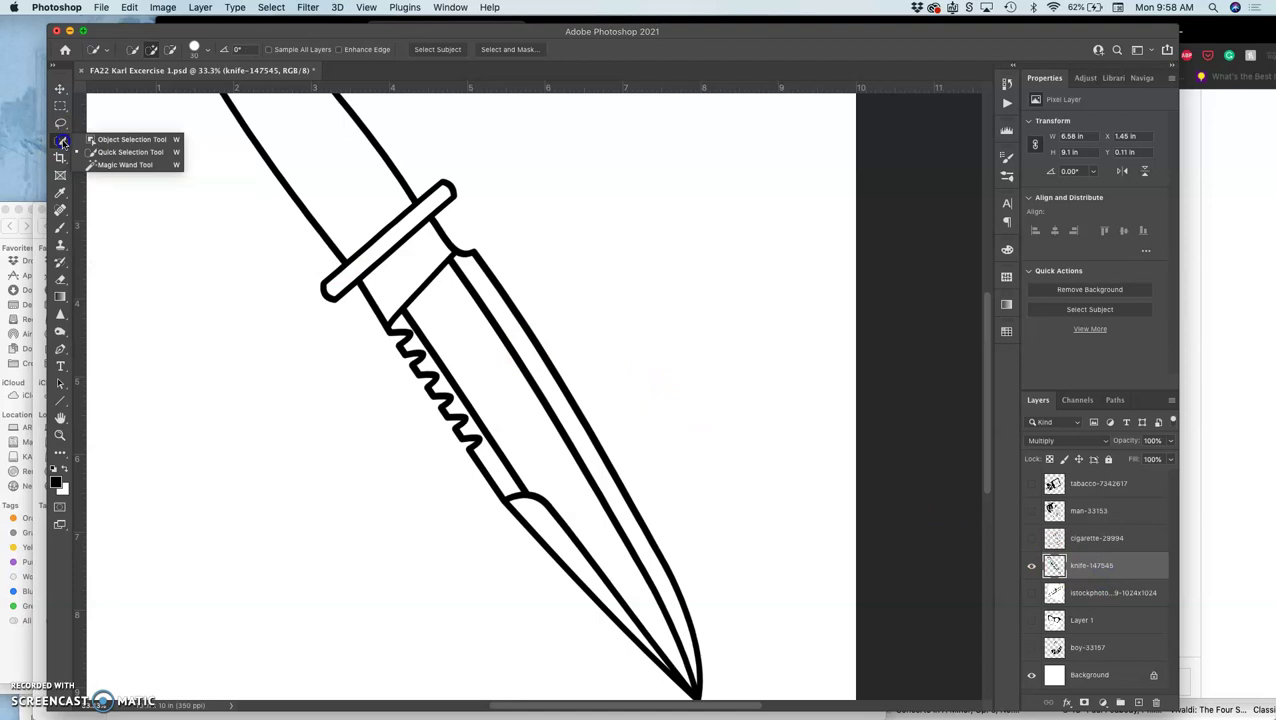
{"action": "mouse_move", "coordinate": [77, 141]}
{"action": "left_mouse_down"}
{"action": "mouse_move", "coordinate": [117, 140]}
{"action": "mouse_move", "coordinate": [113, 168]}
{"action": "mouse_move", "coordinate": [117, 151]}
{"action": "mouse_move", "coordinate": [100, 165]}
{"action": "left_mouse_up"}
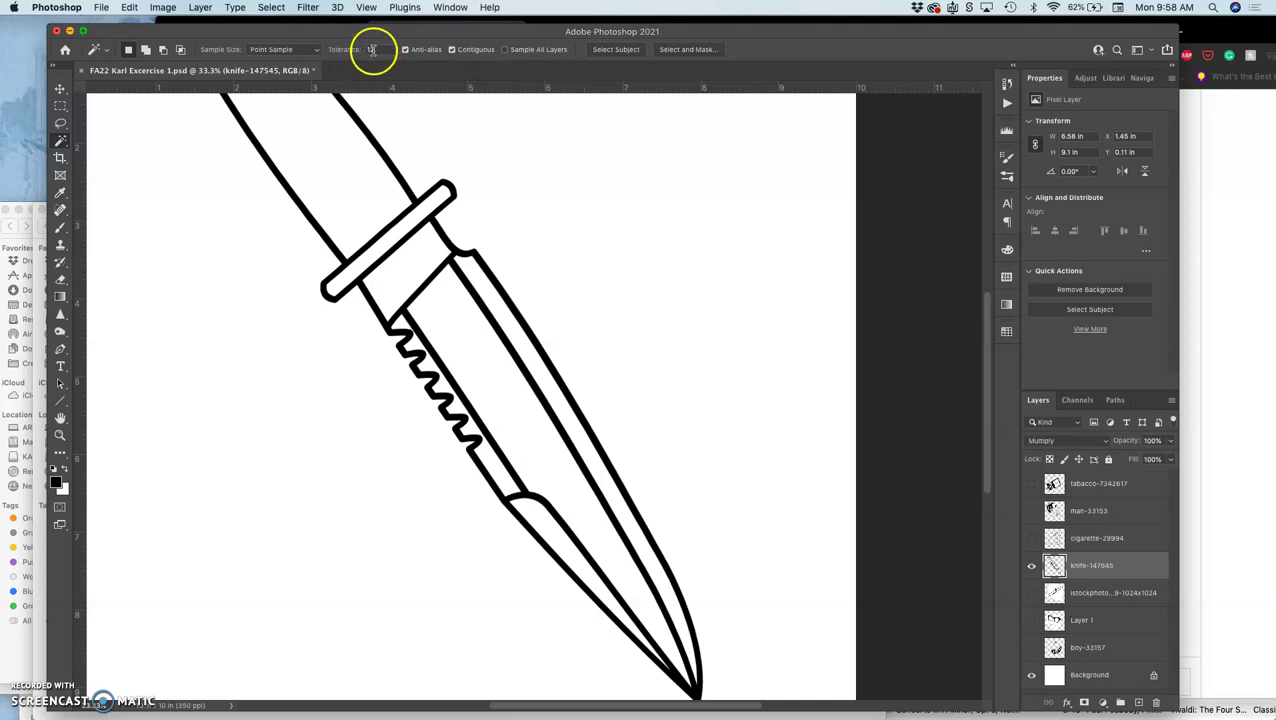
{"action": "left_click", "coordinate": [452, 50]}
Magic-wand all the white on knife-147545, hiding the layer to inspect, then reselect it after deselecting
{"action": "left_click", "coordinate": [622, 233]}
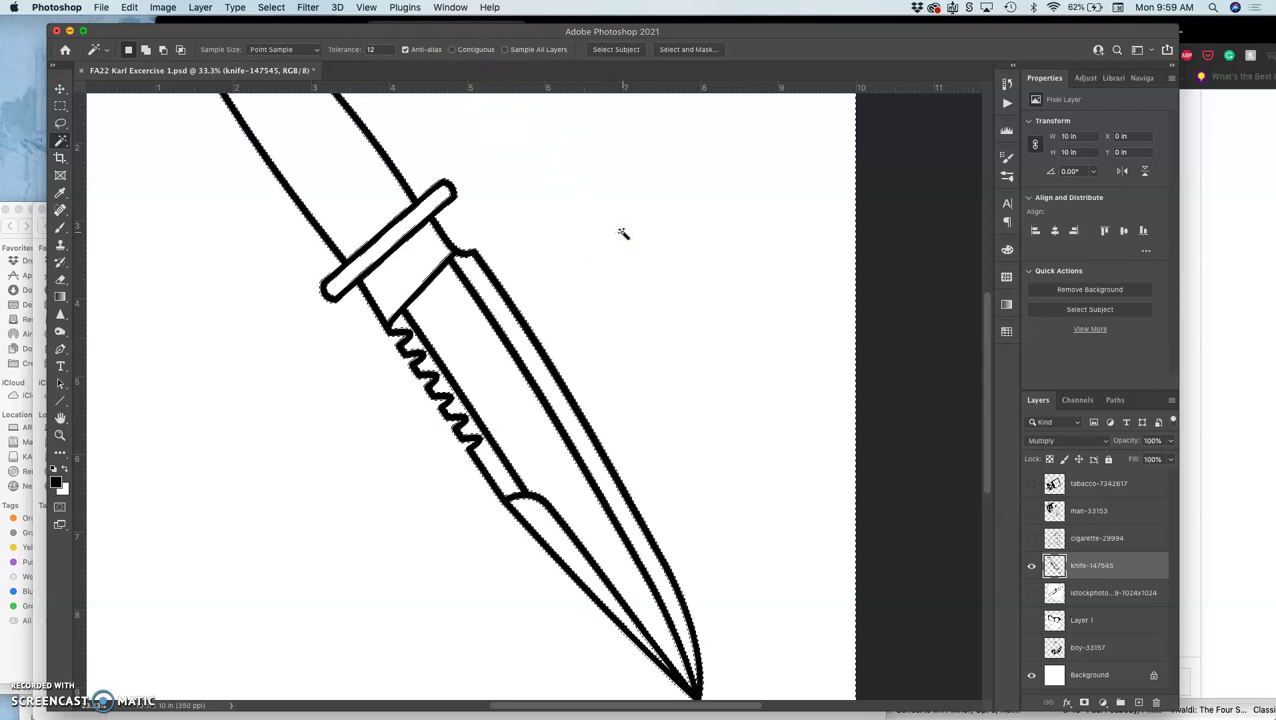
{"action": "left_click", "coordinate": [1031, 566]}
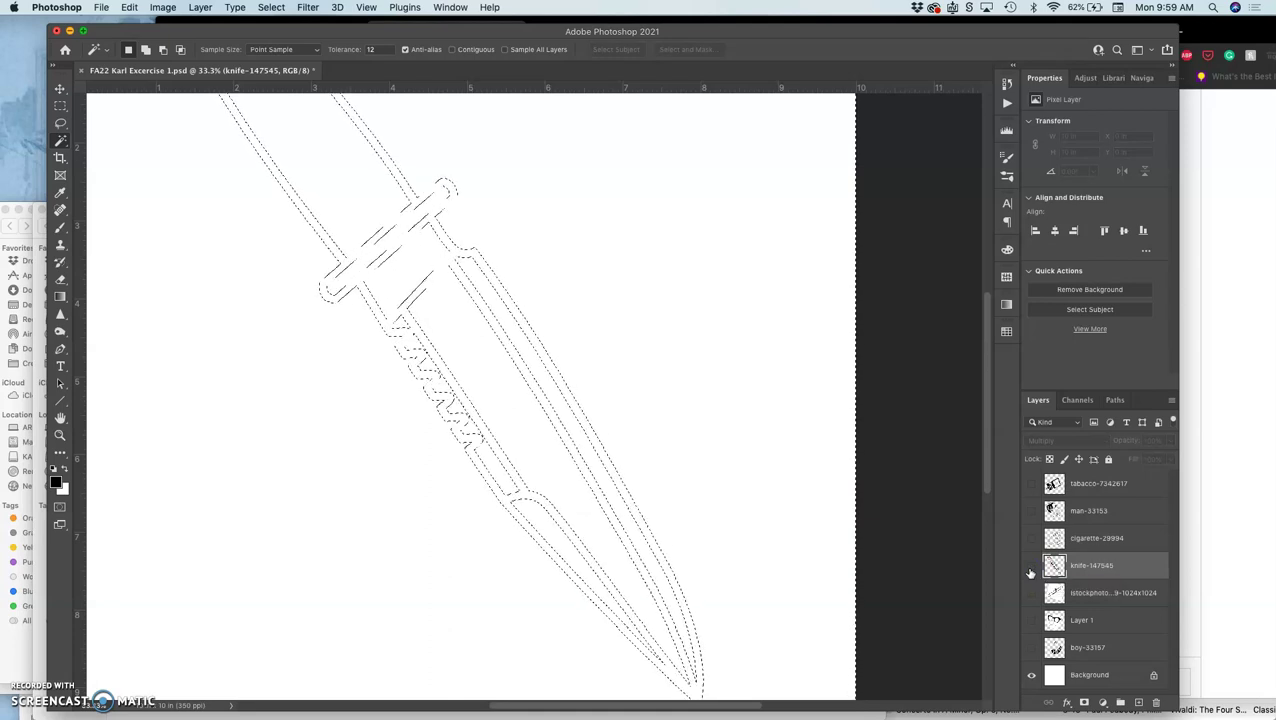
{"action": "scroll", "coordinate": [937, 476], "scroll_direction": "up", "scroll_amount": 5}
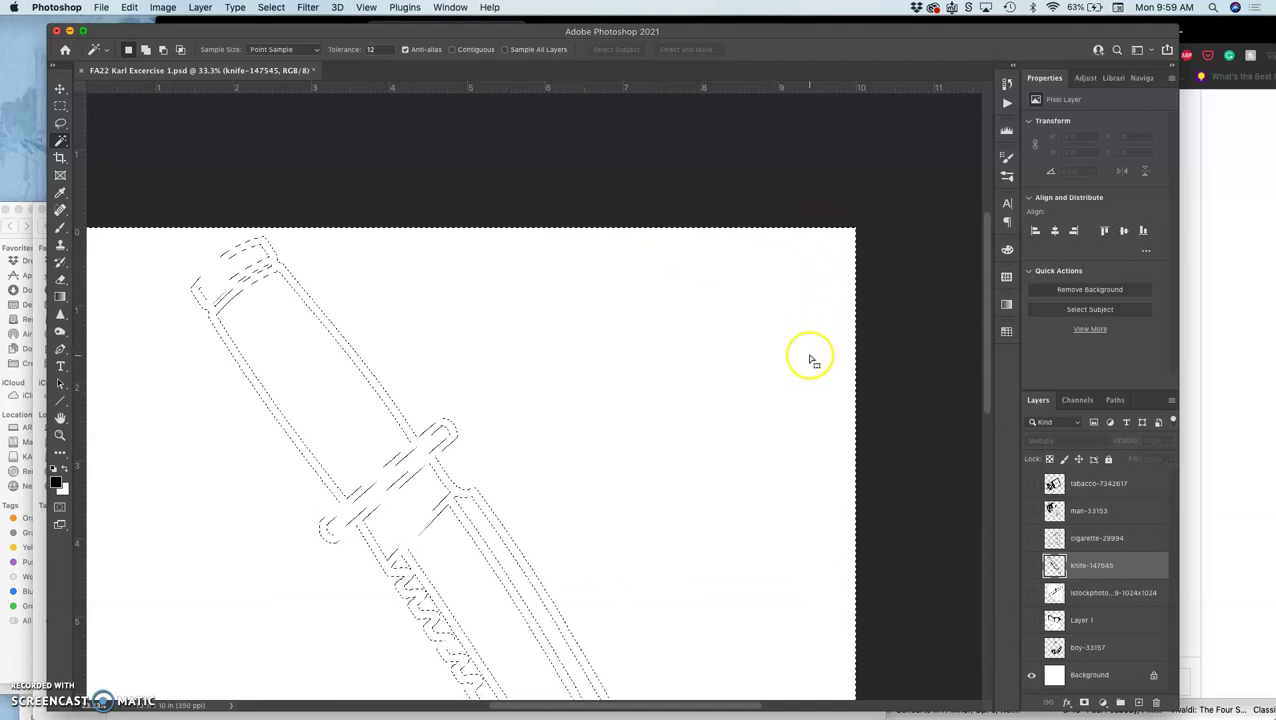
{"action": "key", "text": "super+comma"}
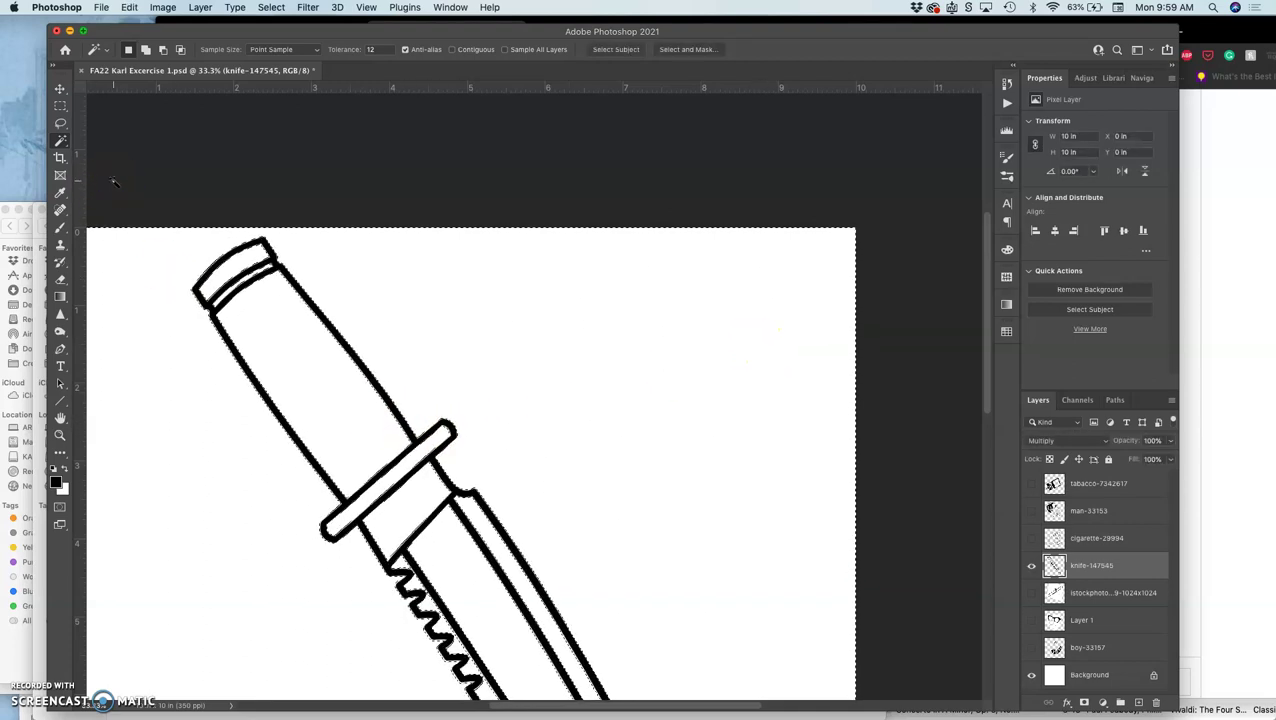
{"action": "key", "text": "super+d"}
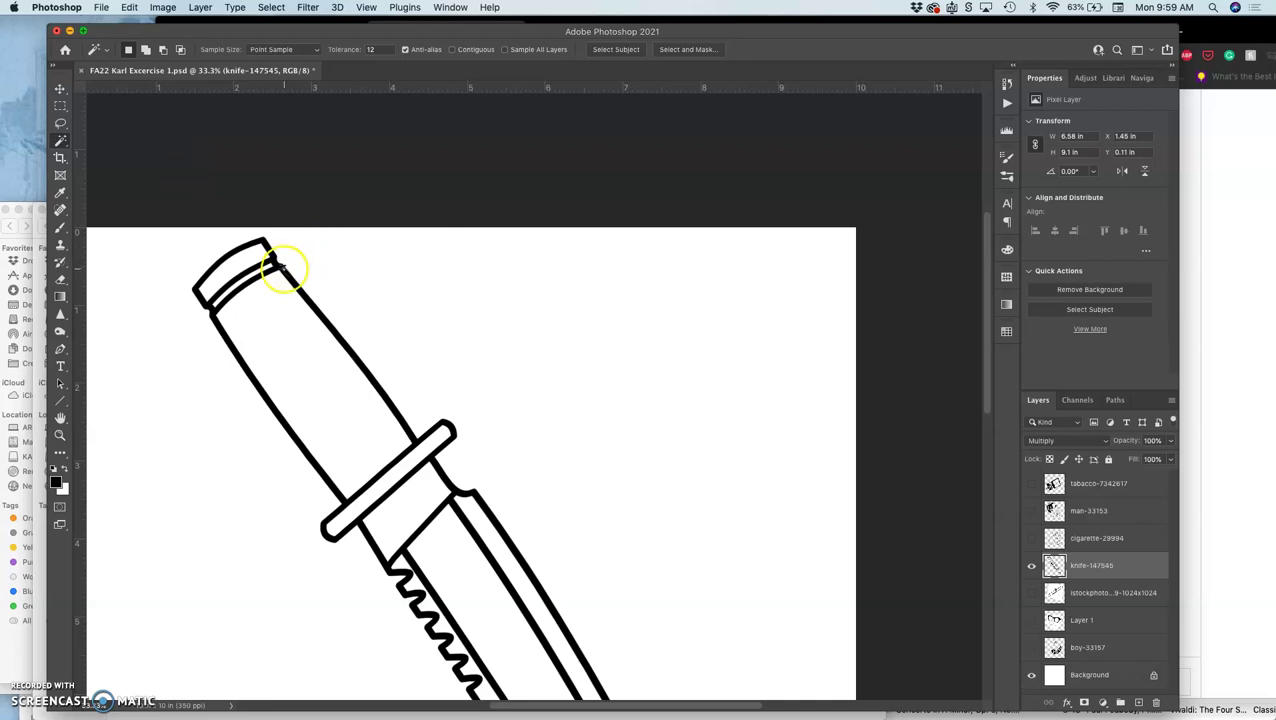
{"action": "left_click", "coordinate": [283, 266]}
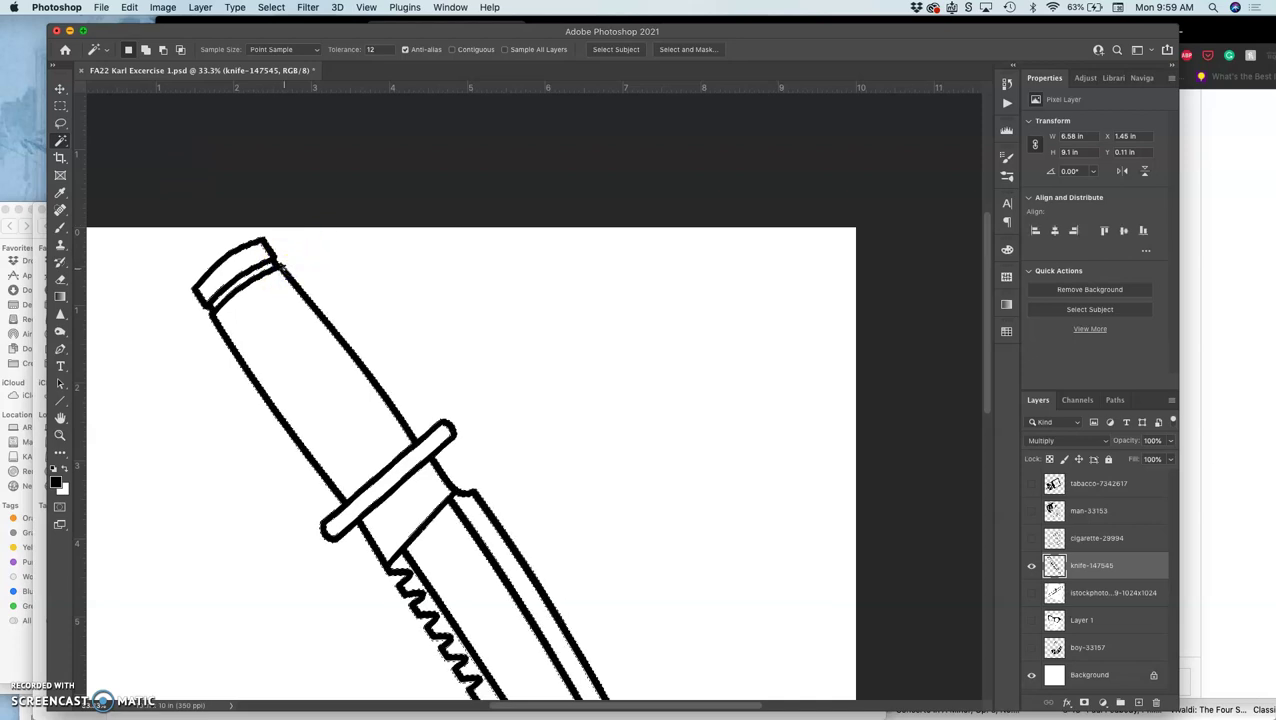
{"action": "left_click", "coordinate": [1031, 565]}
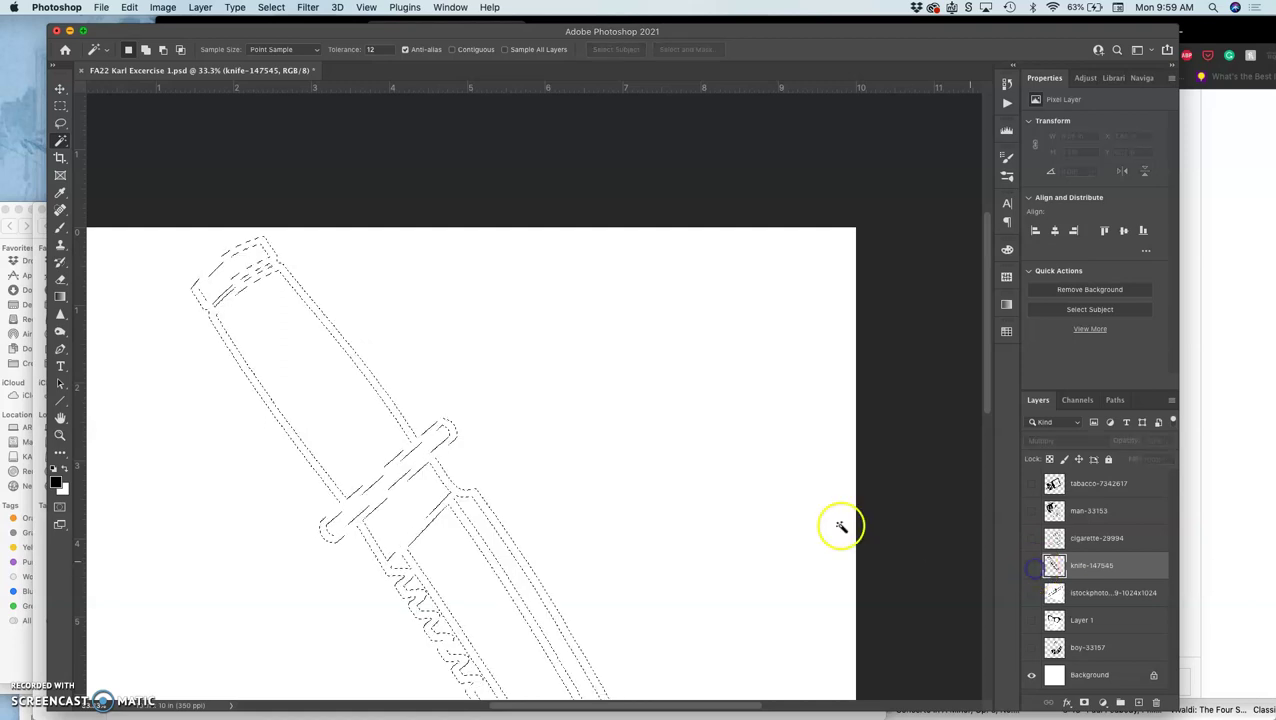
{"action": "scroll", "coordinate": [748, 472], "scroll_direction": "down", "scroll_amount": 10}
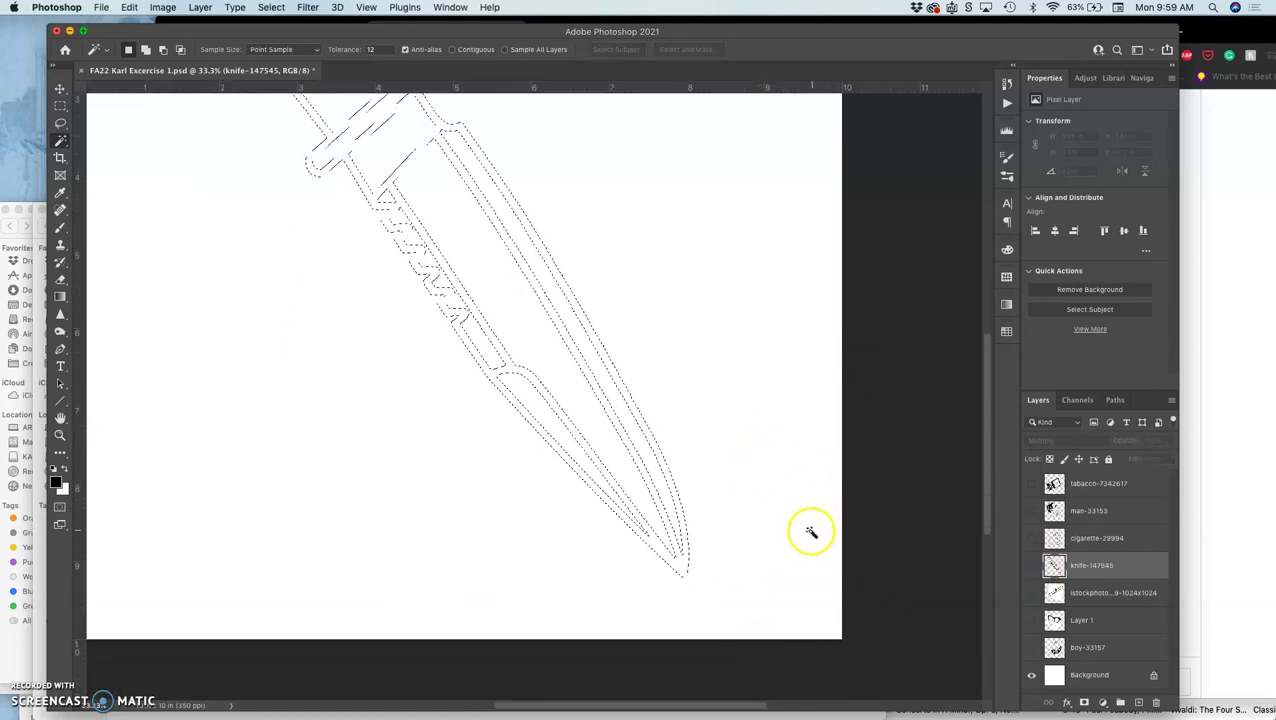
{"action": "scroll", "coordinate": [811, 531], "scroll_direction": "up", "scroll_amount": 1}
{"action": "scroll", "coordinate": [811, 531], "scroll_direction": "up", "scroll_amount": 10}
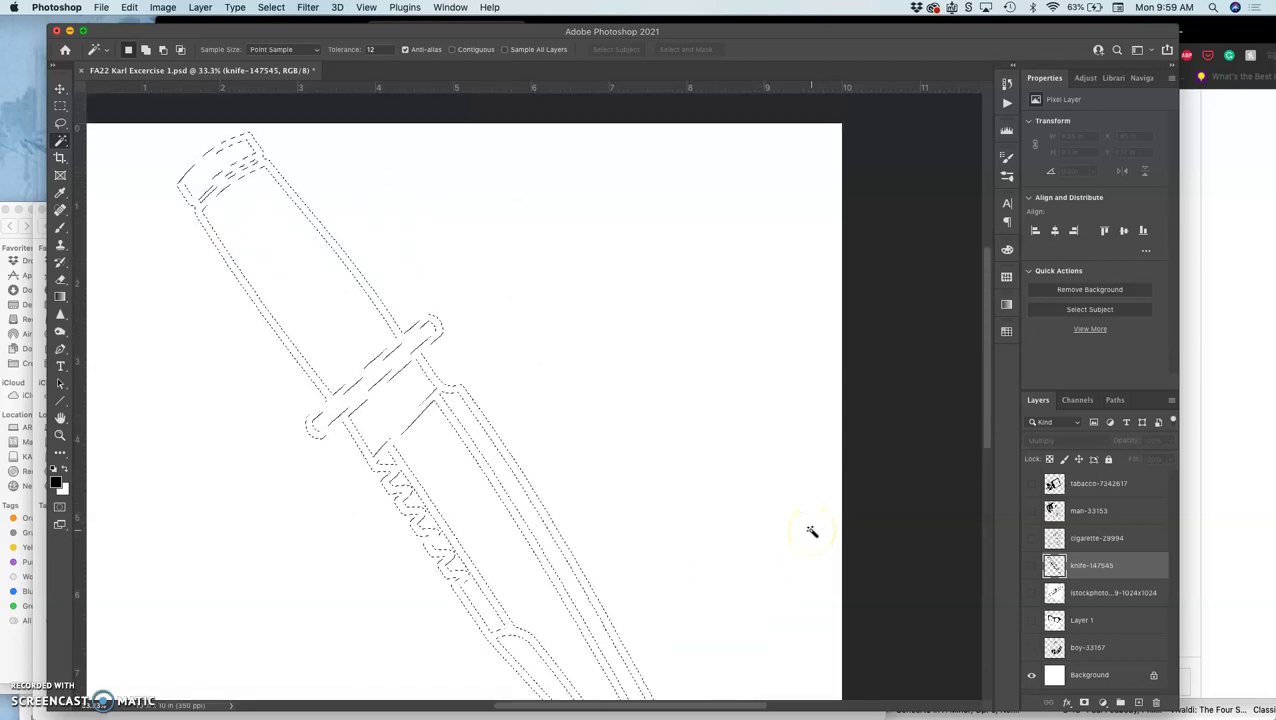
With Contiguous on, wand-select the blade interior plus its bevel and hilt strips, checking by hiding the knife
{"action": "left_click", "coordinate": [1031, 565]}
{"action": "left_click", "coordinate": [452, 49]}
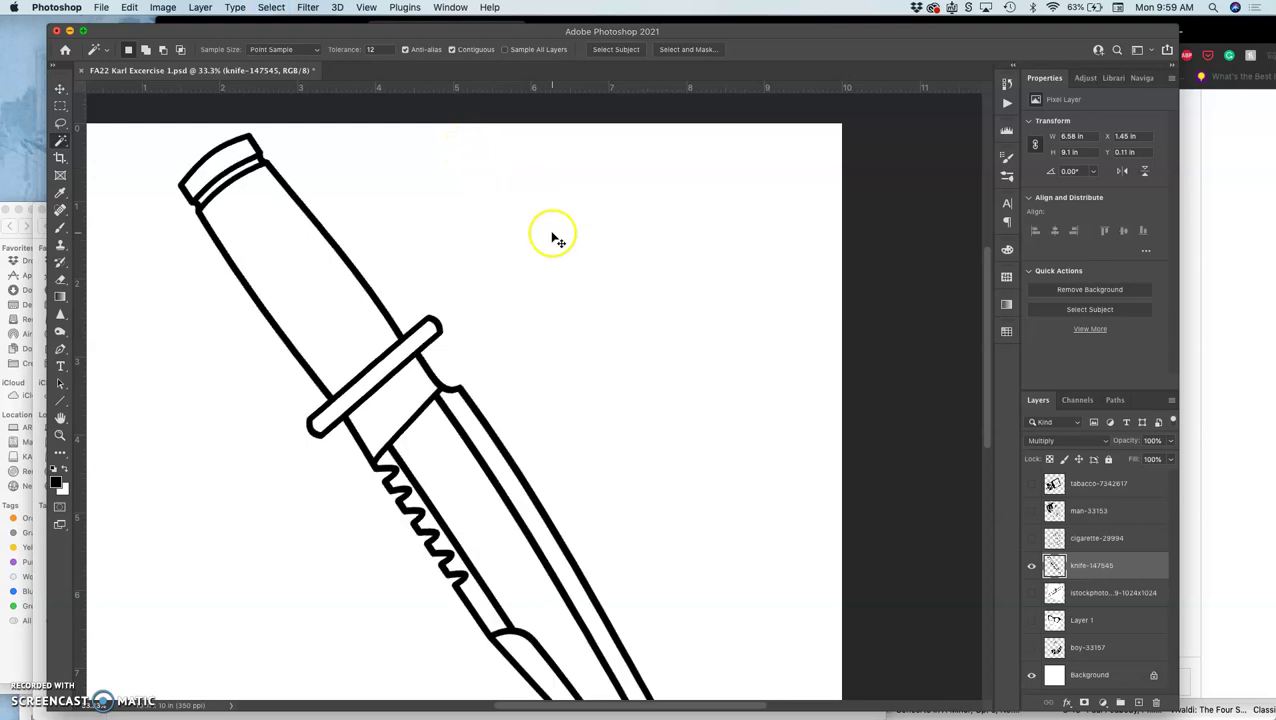
{"action": "scroll", "coordinate": [561, 326], "scroll_direction": "down", "scroll_amount": 5}
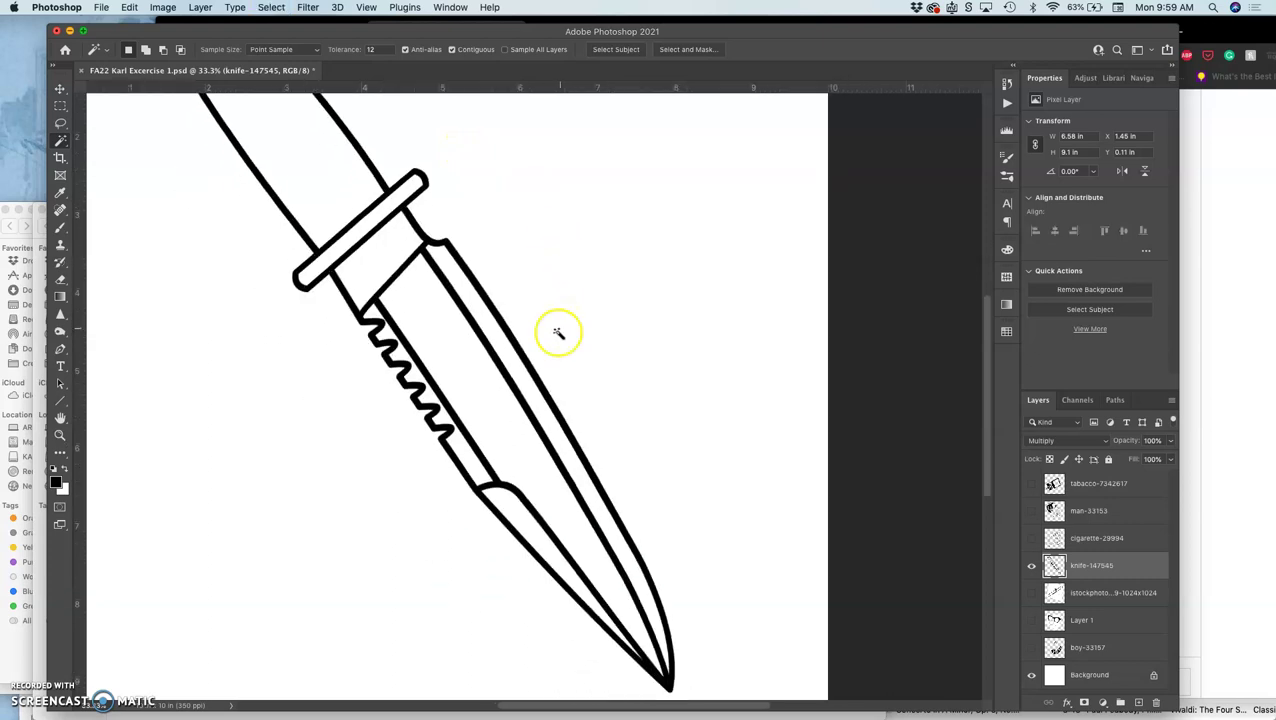
{"action": "left_click", "coordinate": [481, 378]}
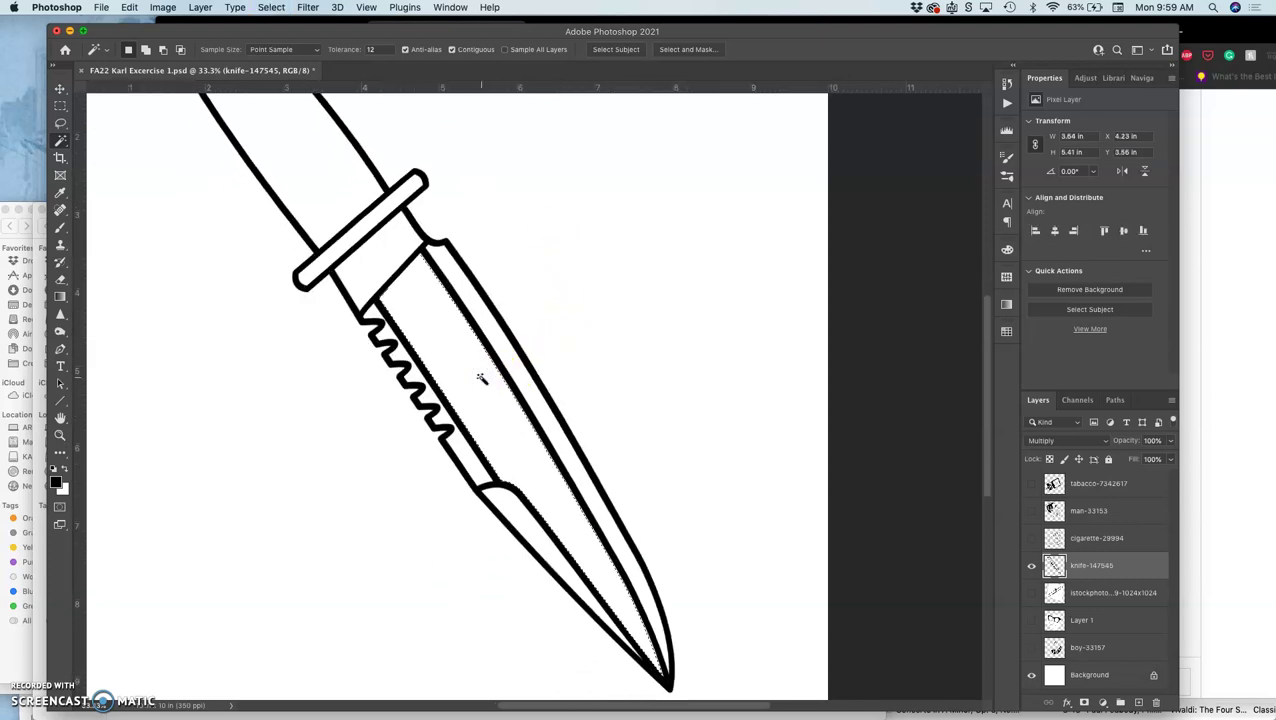
{"action": "left_click", "coordinate": [585, 535], "text": "shift"}
{"action": "left_click", "coordinate": [387, 278], "text": "shift"}
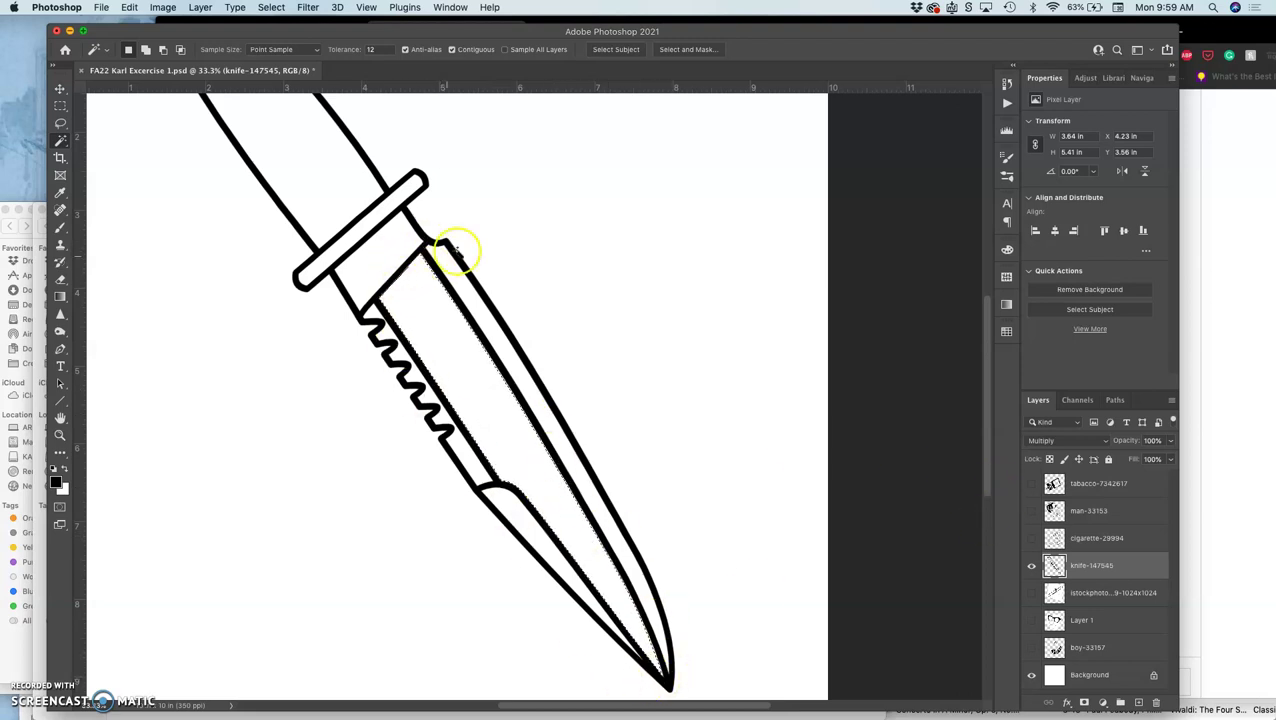
{"action": "left_click", "coordinate": [1032, 567]}
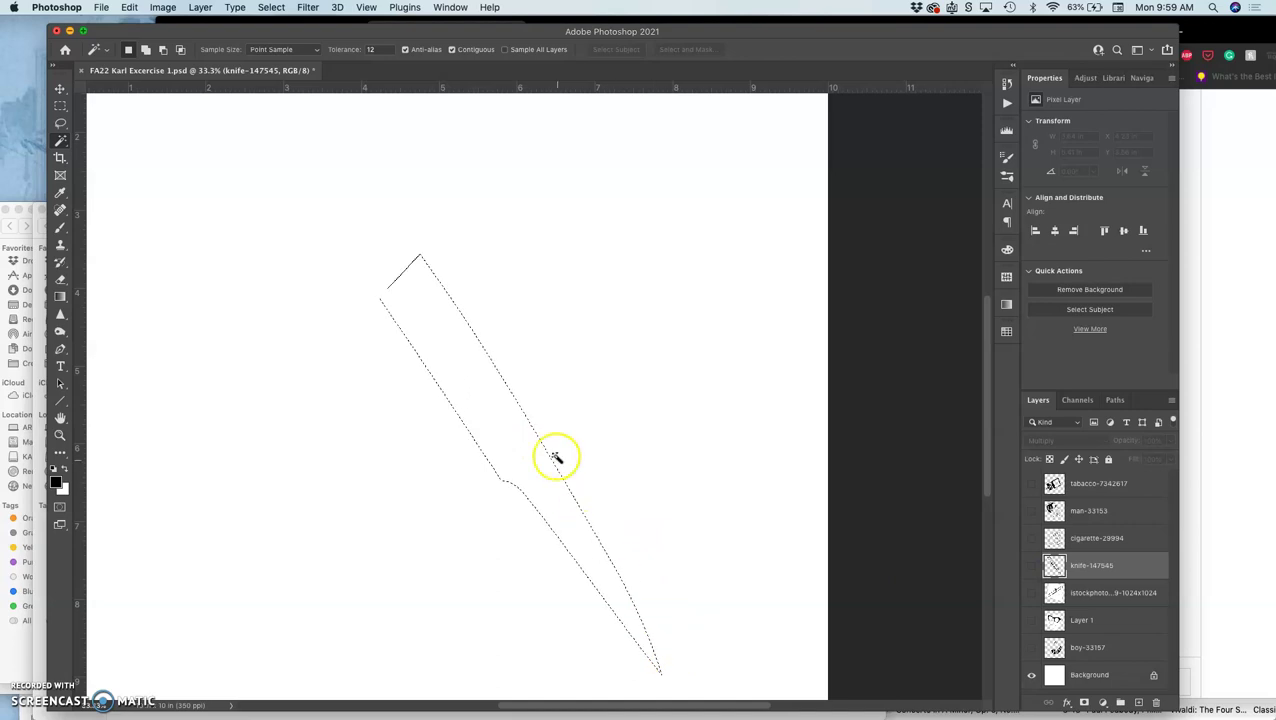
{"action": "key", "text": "super+minus"}
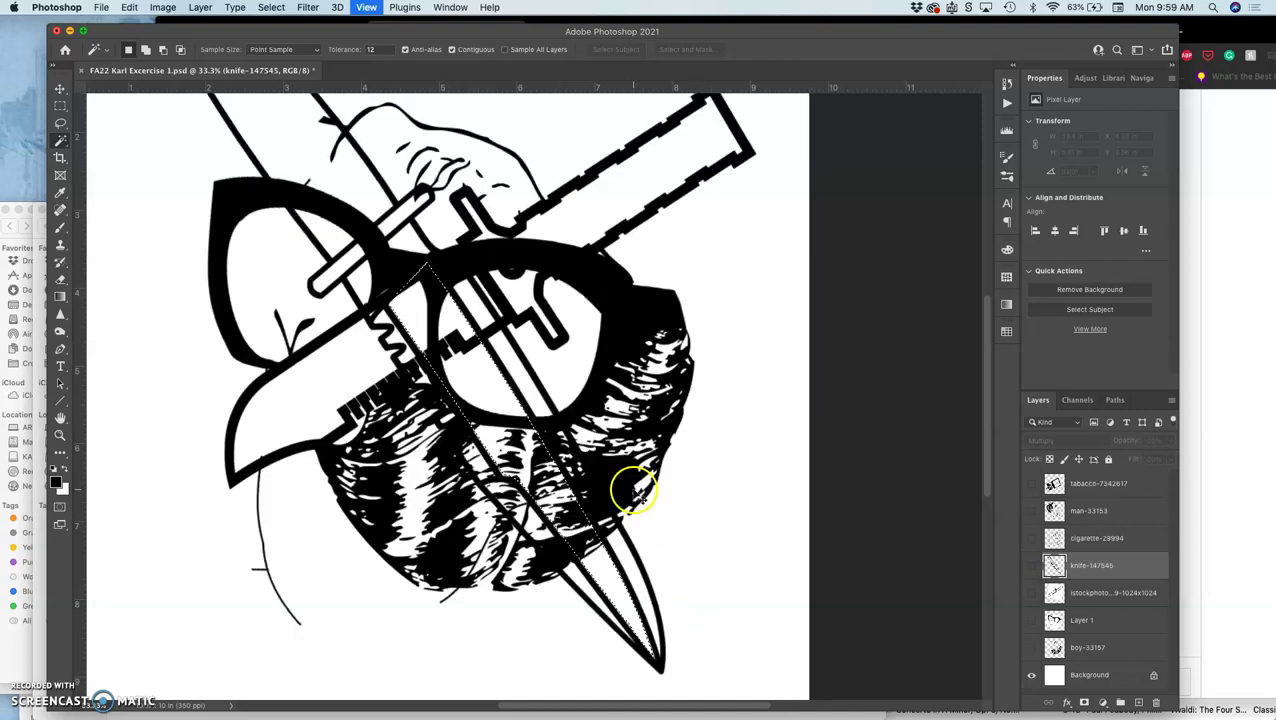
{"action": "left_click", "coordinate": [1032, 566]}
Show the serrated knife, glasses and boy-33157 layers and make boy-33157 active
{"action": "left_click", "coordinate": [1031, 593]}
{"action": "left_click", "coordinate": [1030, 621]}
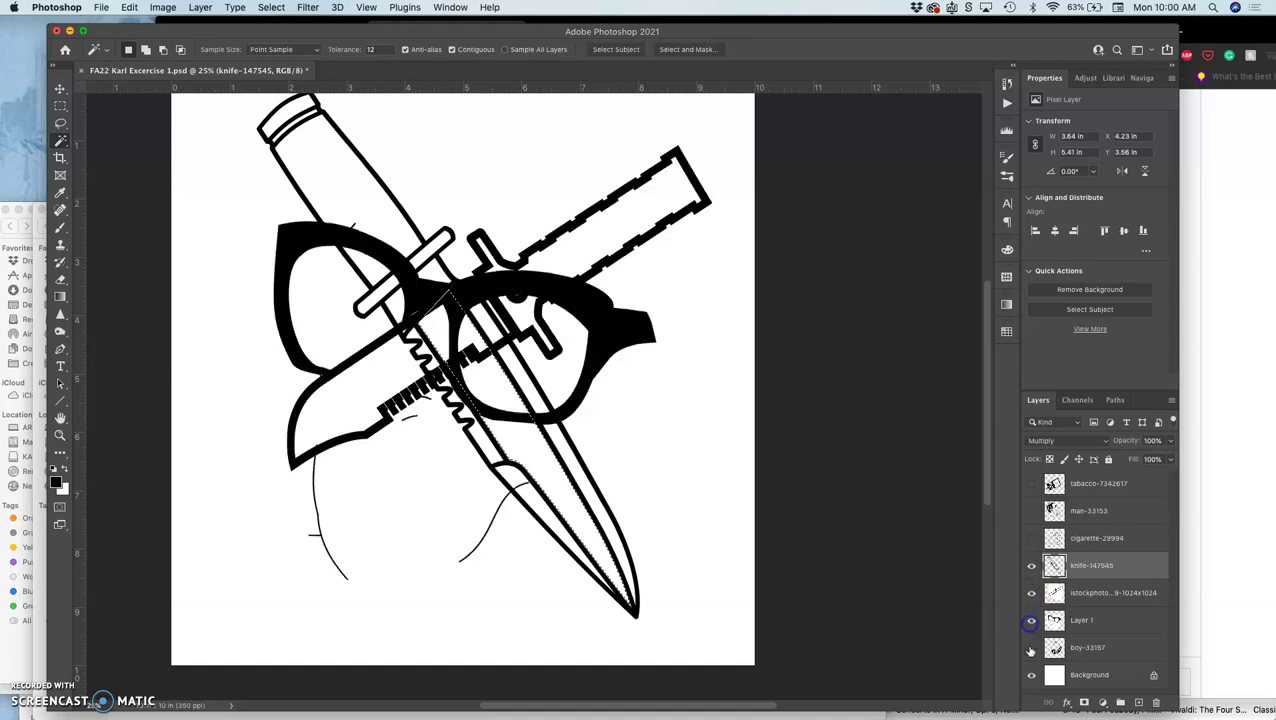
{"action": "left_click", "coordinate": [1031, 649]}
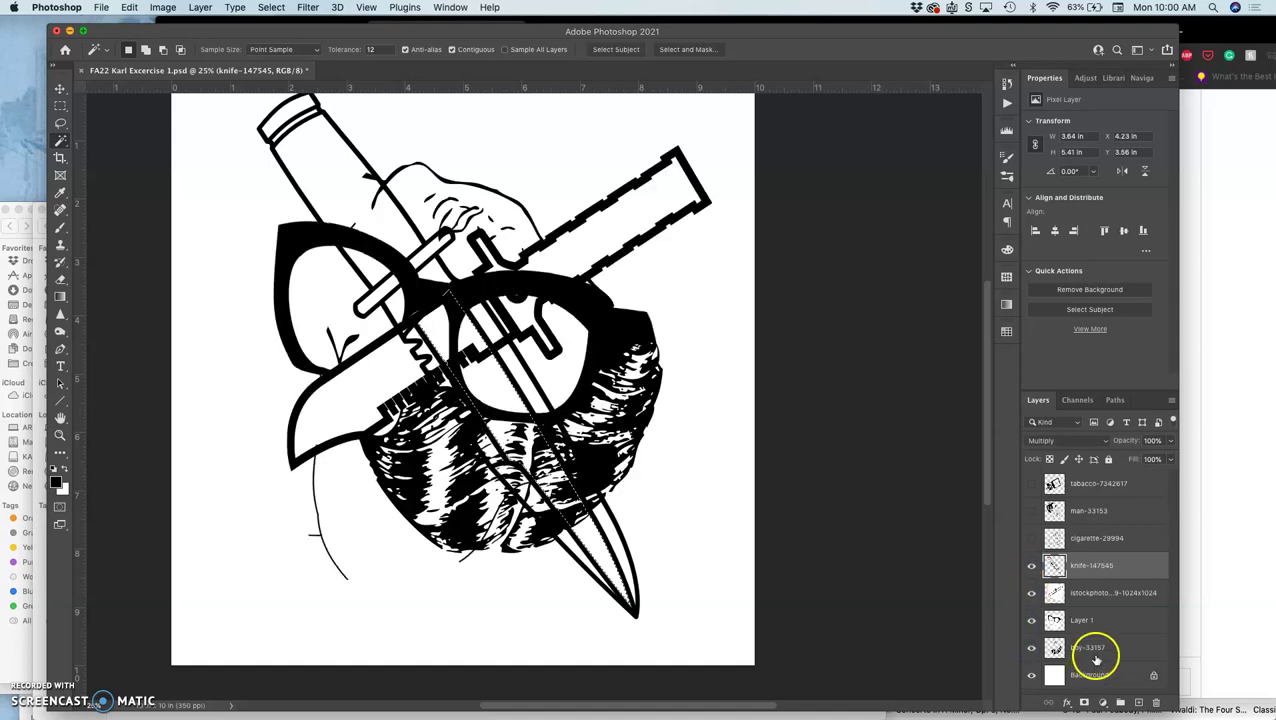
{"action": "left_click", "coordinate": [1103, 648]}
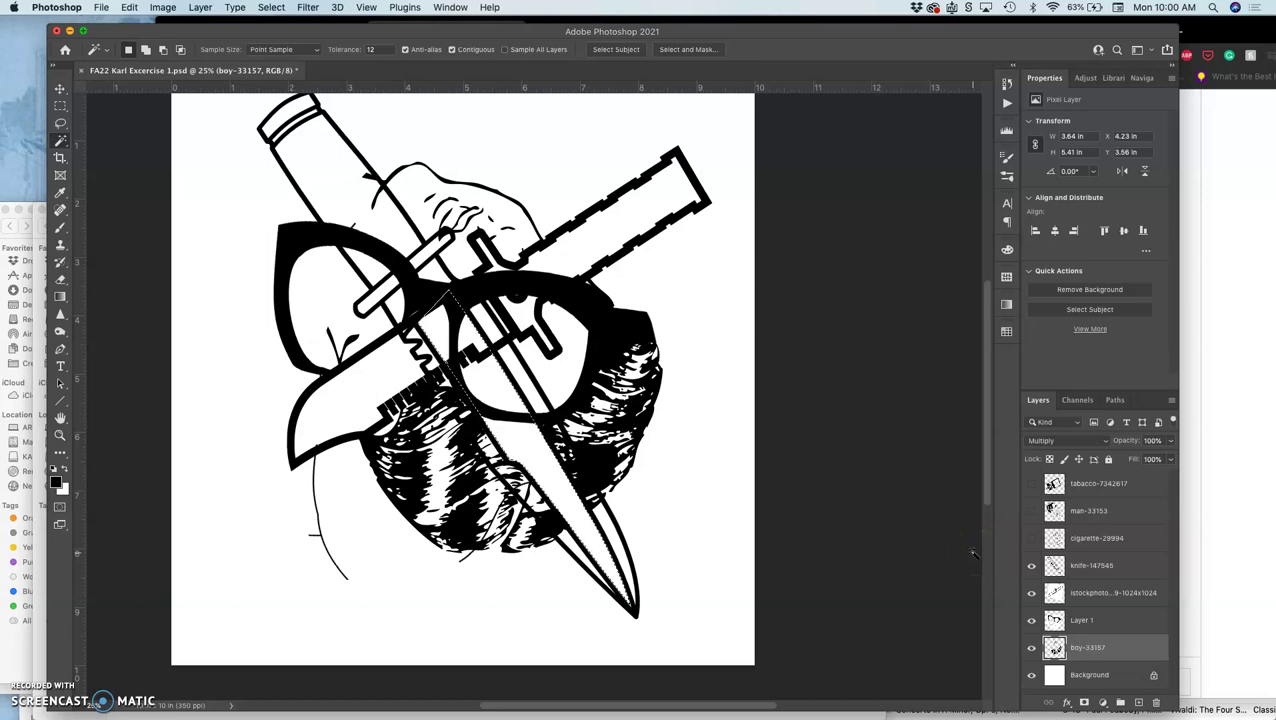
Wand-select the empty area on istockphoto, then switch to knife-147545 and deselect
{"action": "left_click", "coordinate": [1085, 593]}
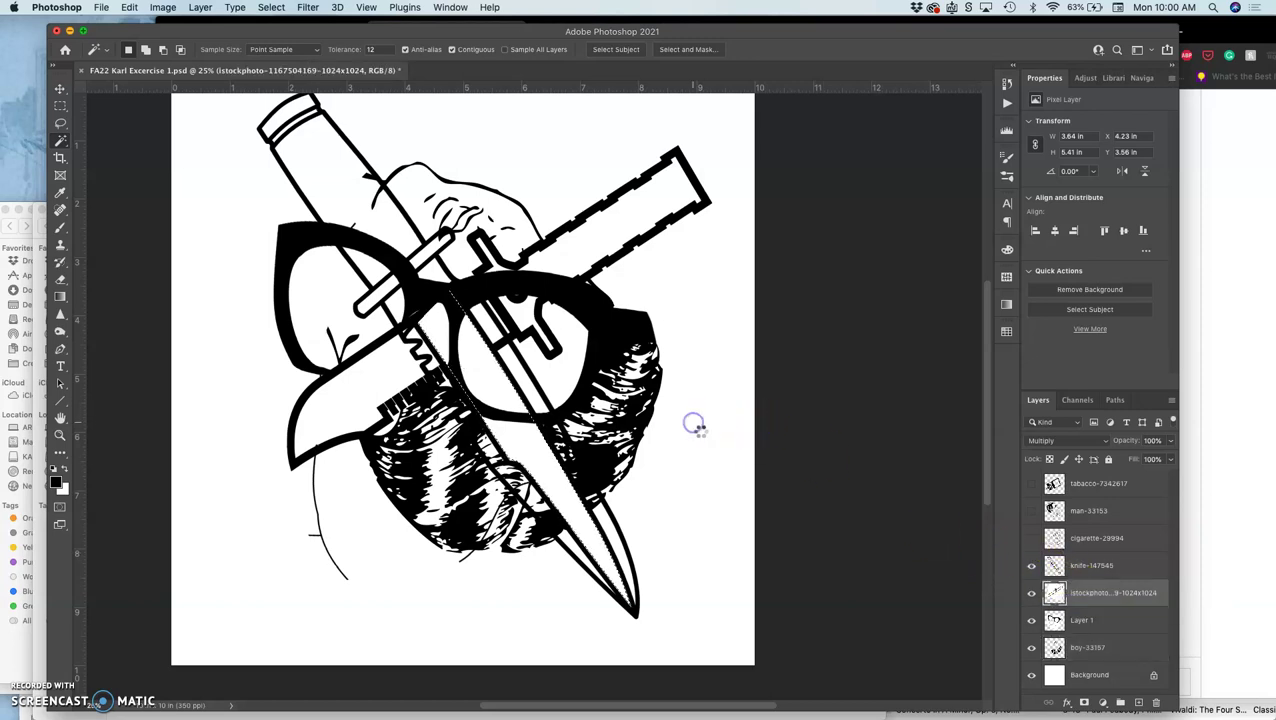
{"action": "left_click", "coordinate": [740, 489]}
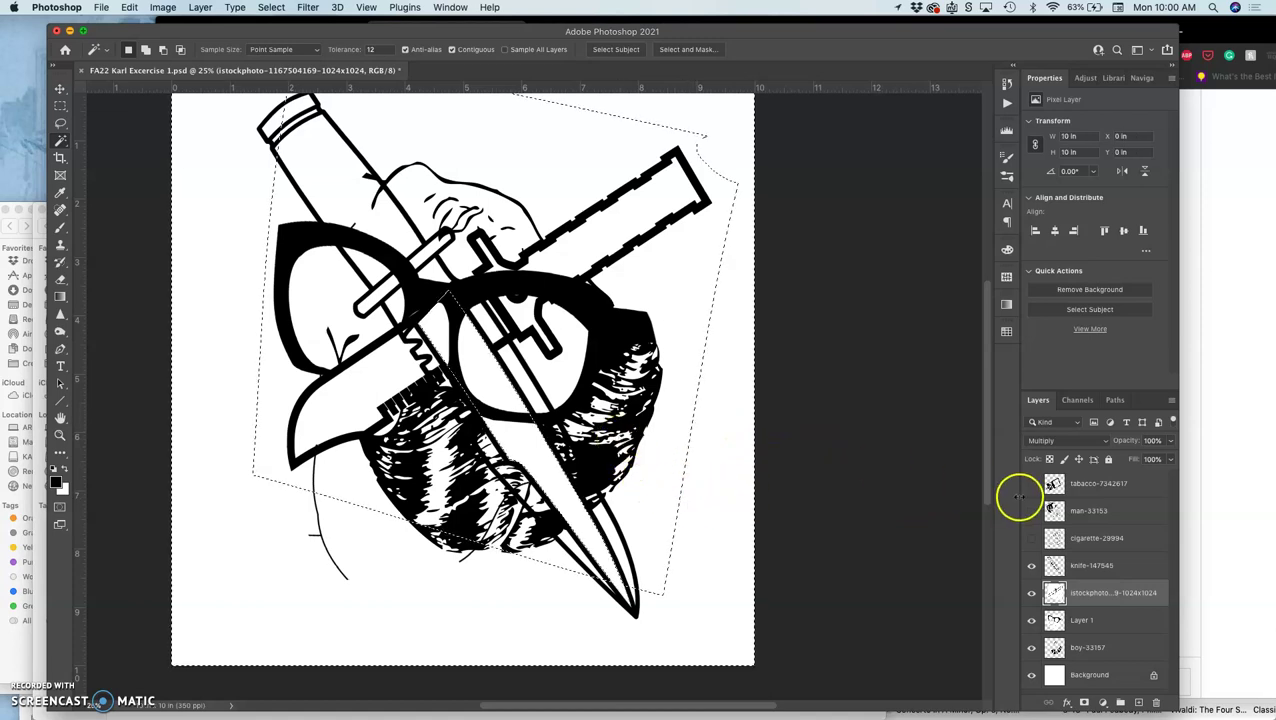
{"action": "left_click", "coordinate": [1082, 568]}
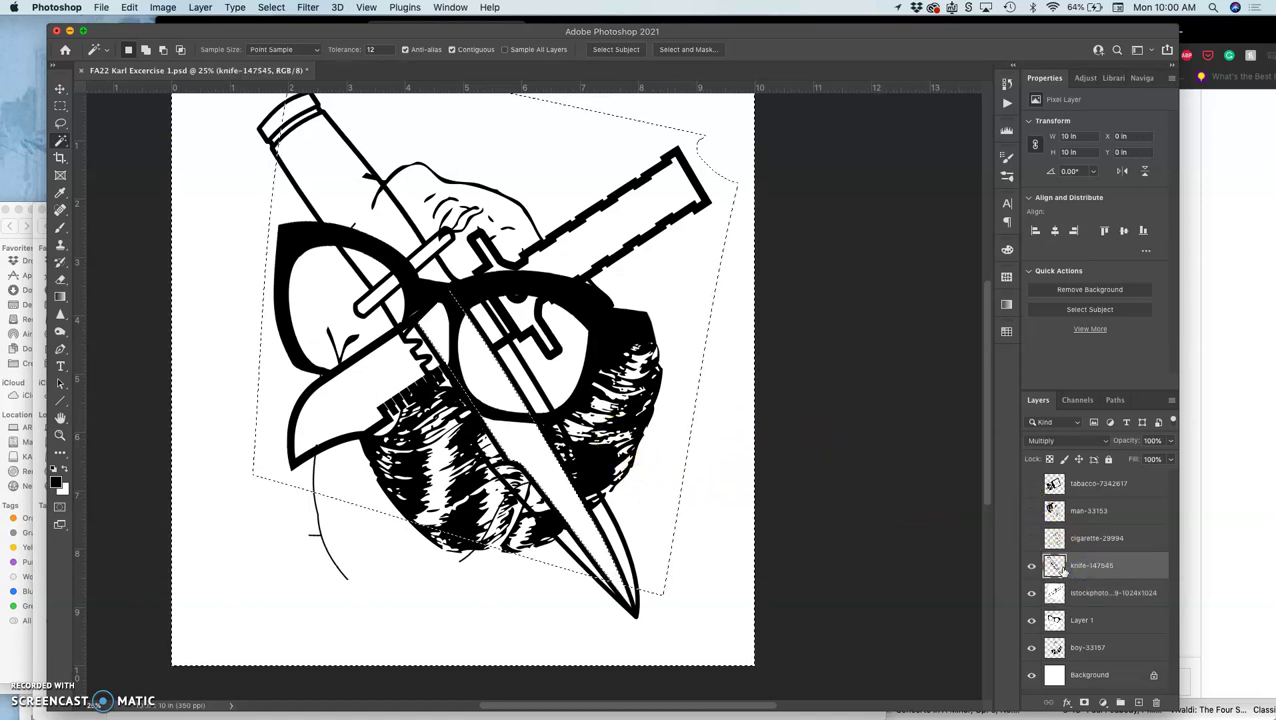
{"action": "key", "text": "super+d"}
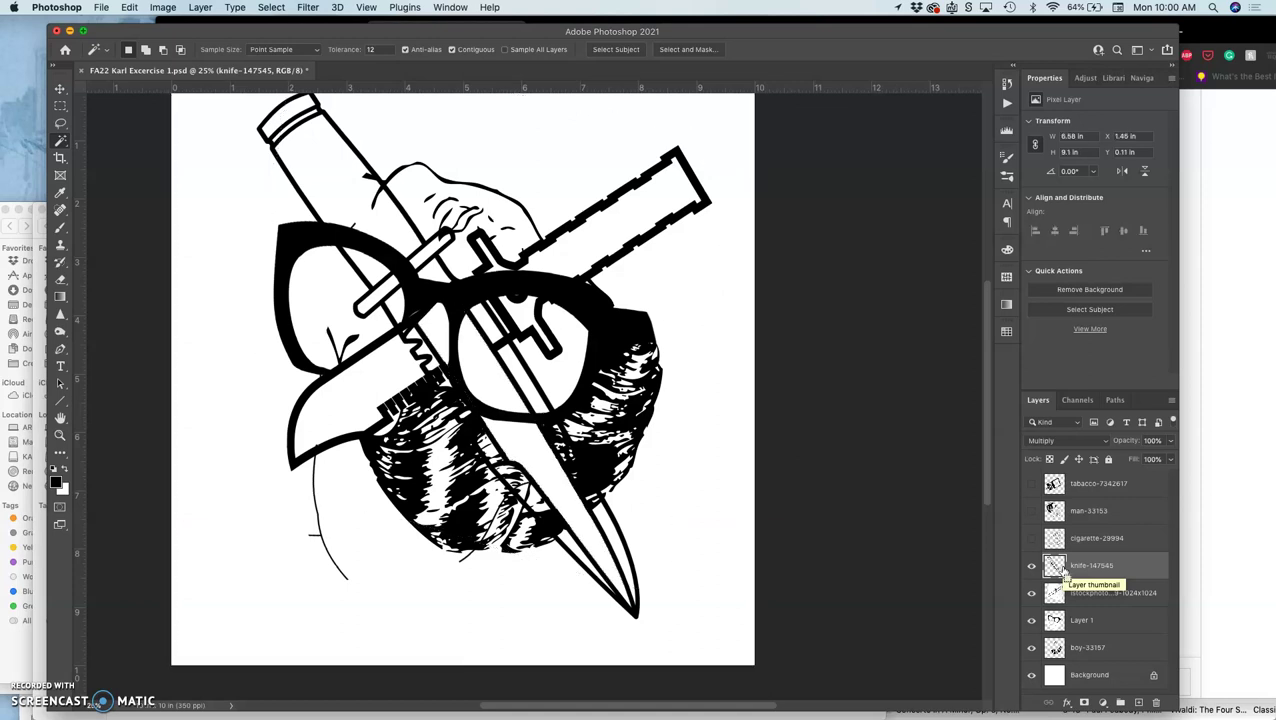
Hide the other layers and magic-wand the knife-147545 blade's white interior, guard strip and serrated edge
{"action": "left_click", "coordinate": [1032, 593]}
{"action": "left_click", "coordinate": [1032, 620]}
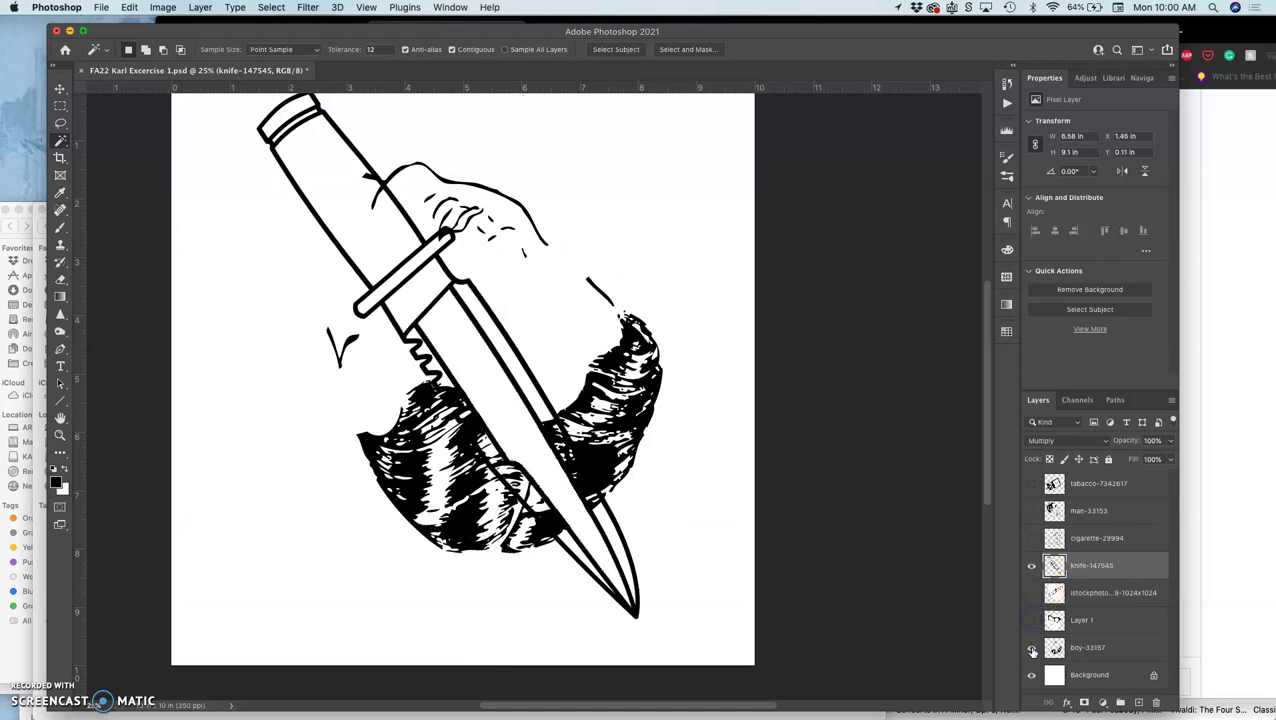
{"action": "left_click", "coordinate": [1032, 647]}
{"action": "scroll", "coordinate": [645, 485], "scroll_direction": "down", "scroll_amount": 3}
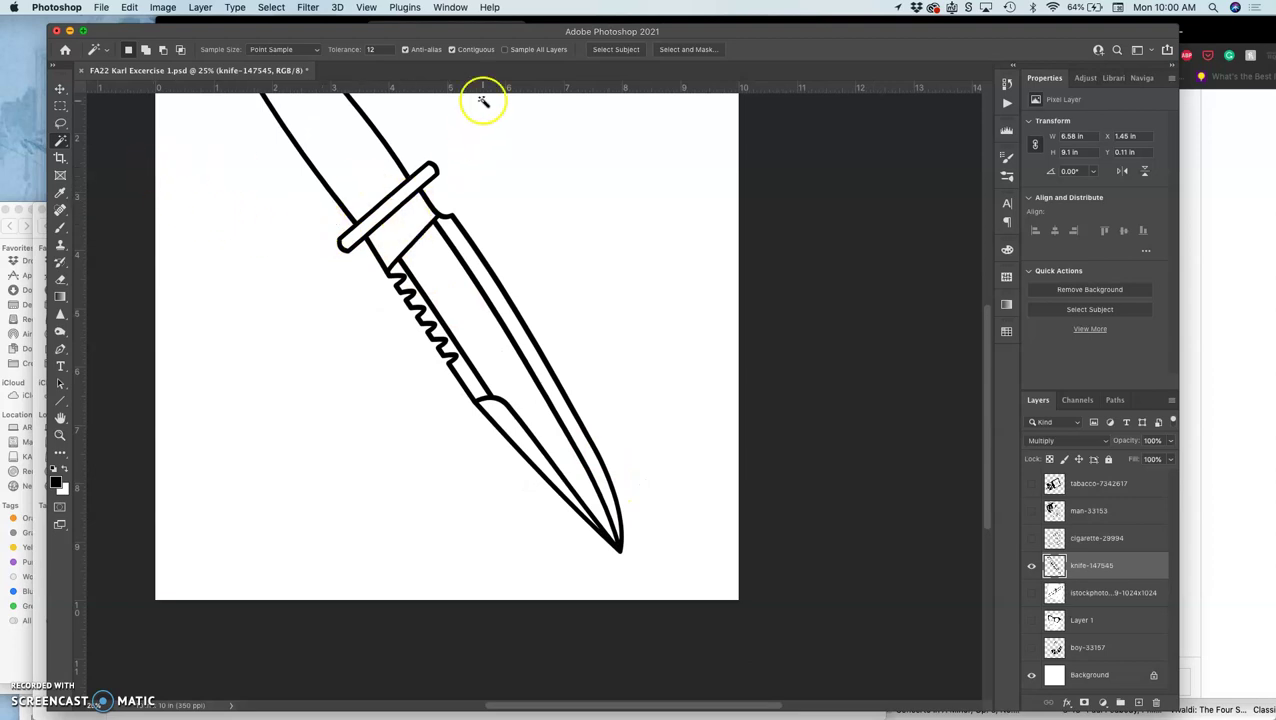
{"action": "left_click", "coordinate": [405, 228]}
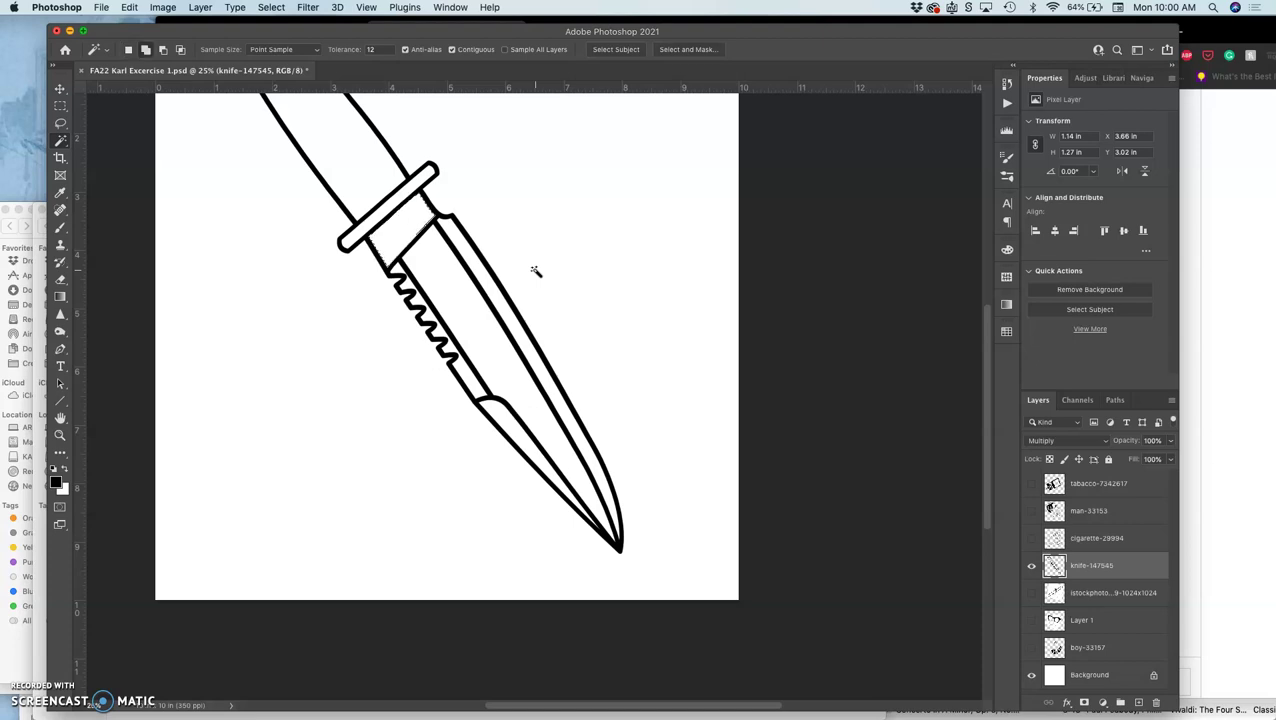
{"action": "left_click", "coordinate": [495, 283]}
{"action": "left_click", "coordinate": [540, 246]}
{"action": "left_click", "coordinate": [480, 262]}
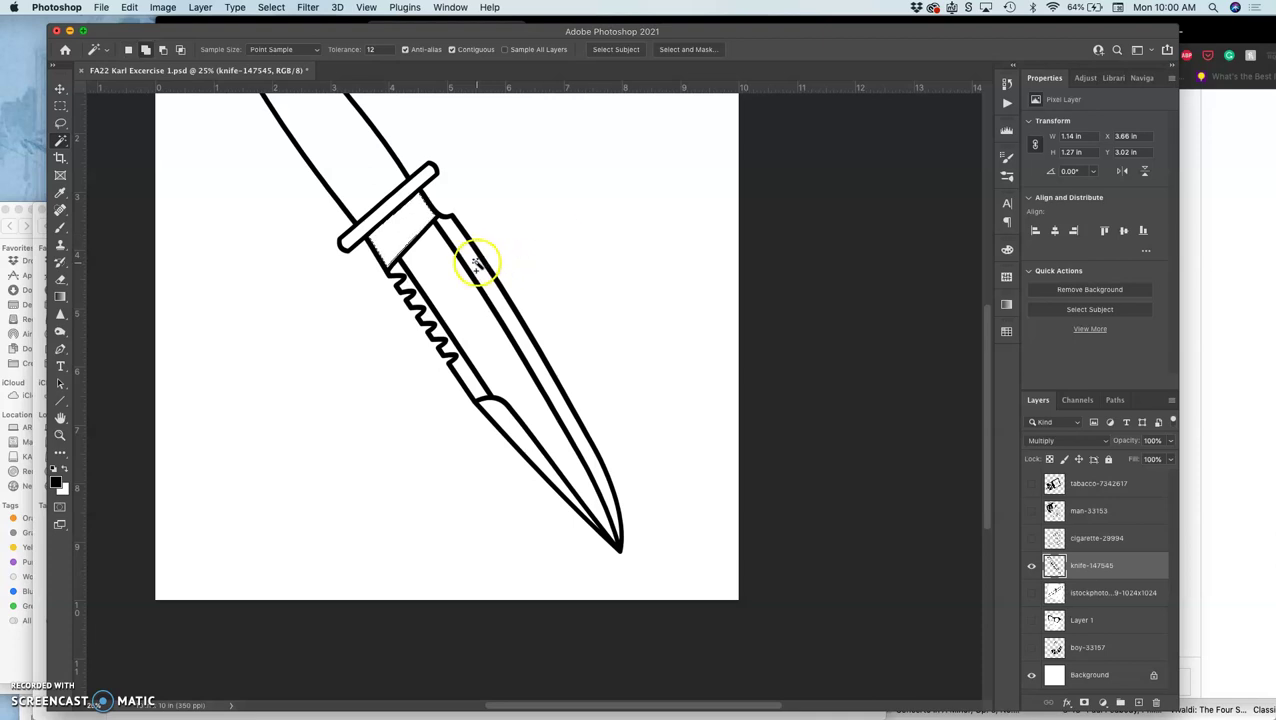
{"action": "left_click", "coordinate": [407, 285], "text": "shift"}
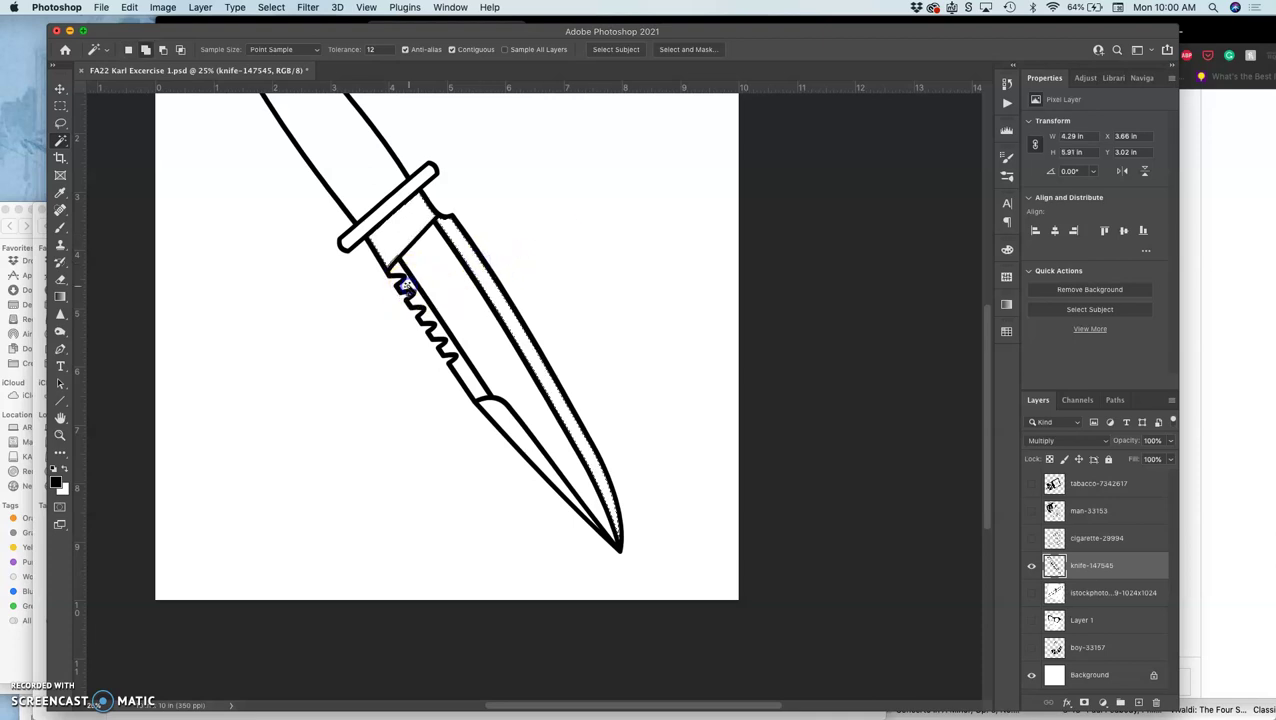
{"action": "left_click", "coordinate": [409, 288], "text": "shift"}
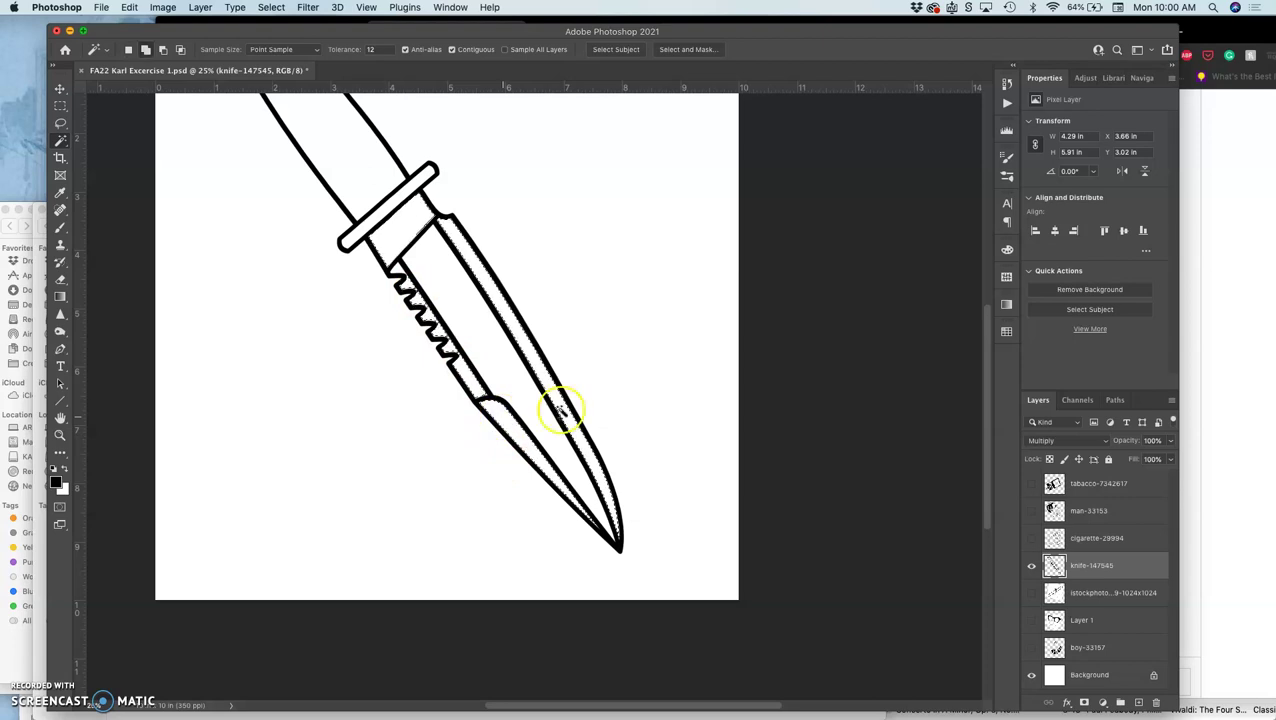
Hide knife-147545, show the others, and clear the blade shape from istockphoto, boy-33157 and Layer 1
{"action": "left_click", "coordinate": [1031, 567]}
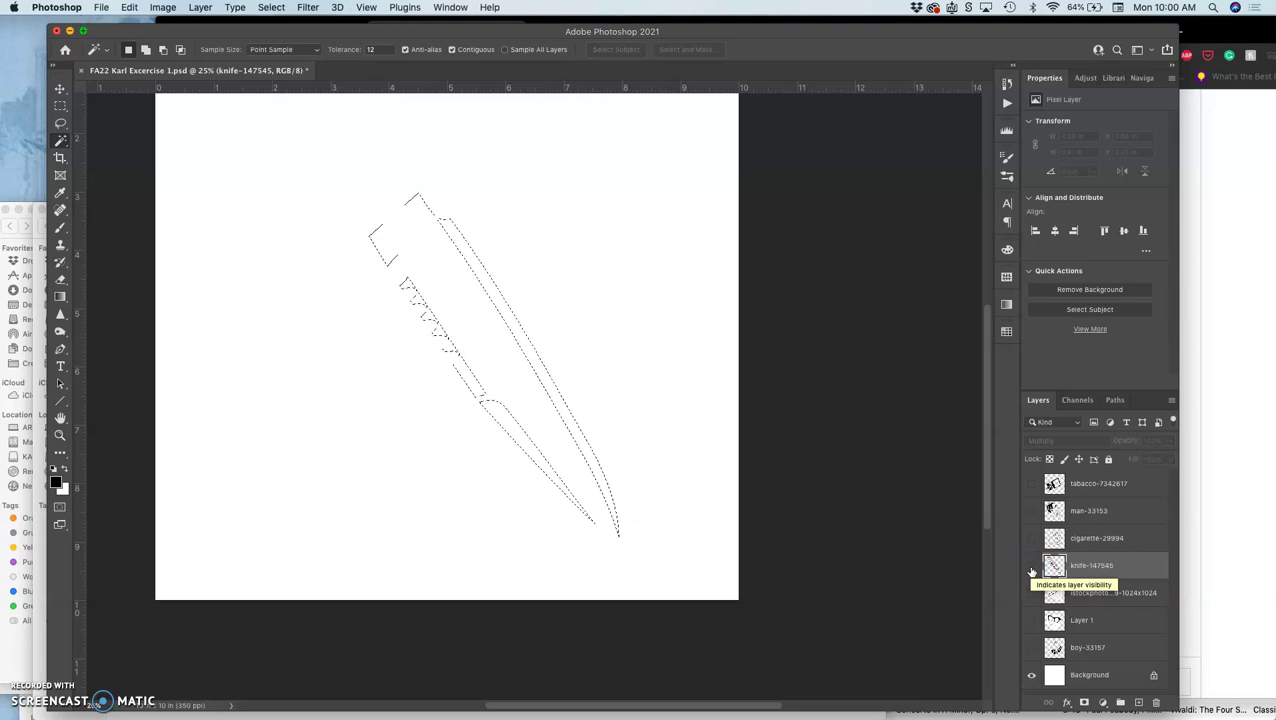
{"action": "left_click", "coordinate": [1032, 594]}
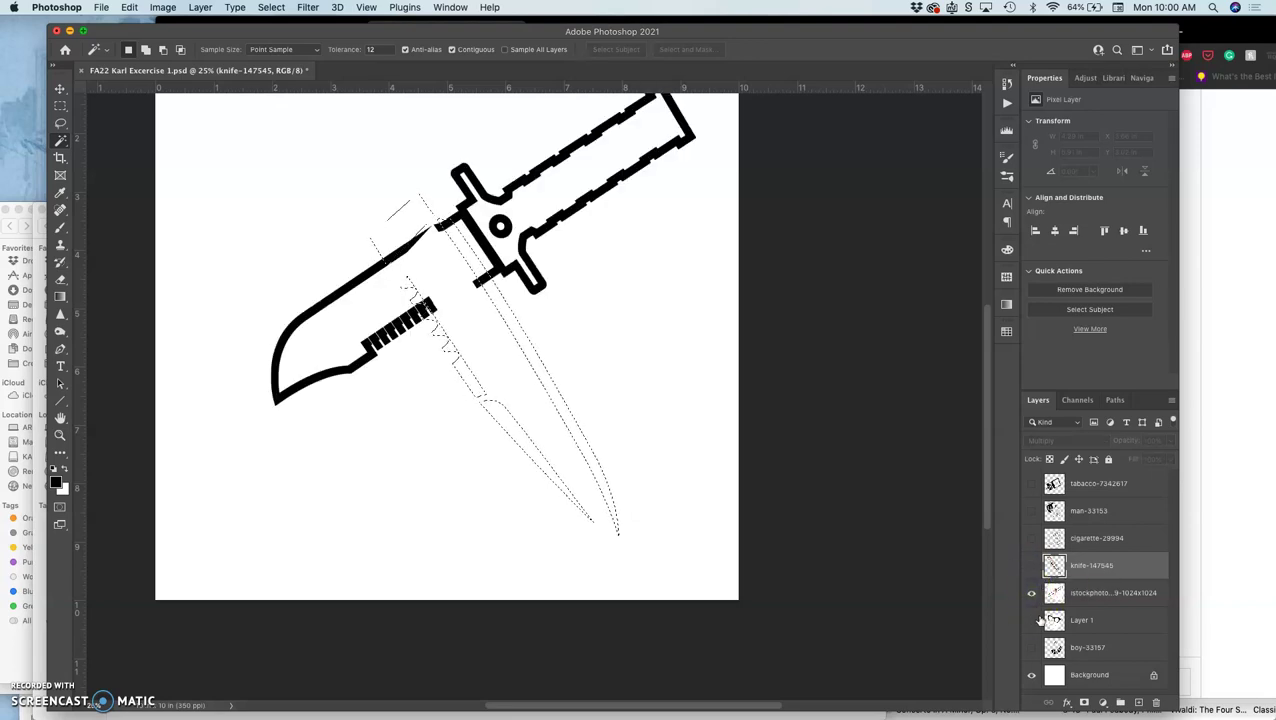
{"action": "left_click", "coordinate": [1031, 620]}
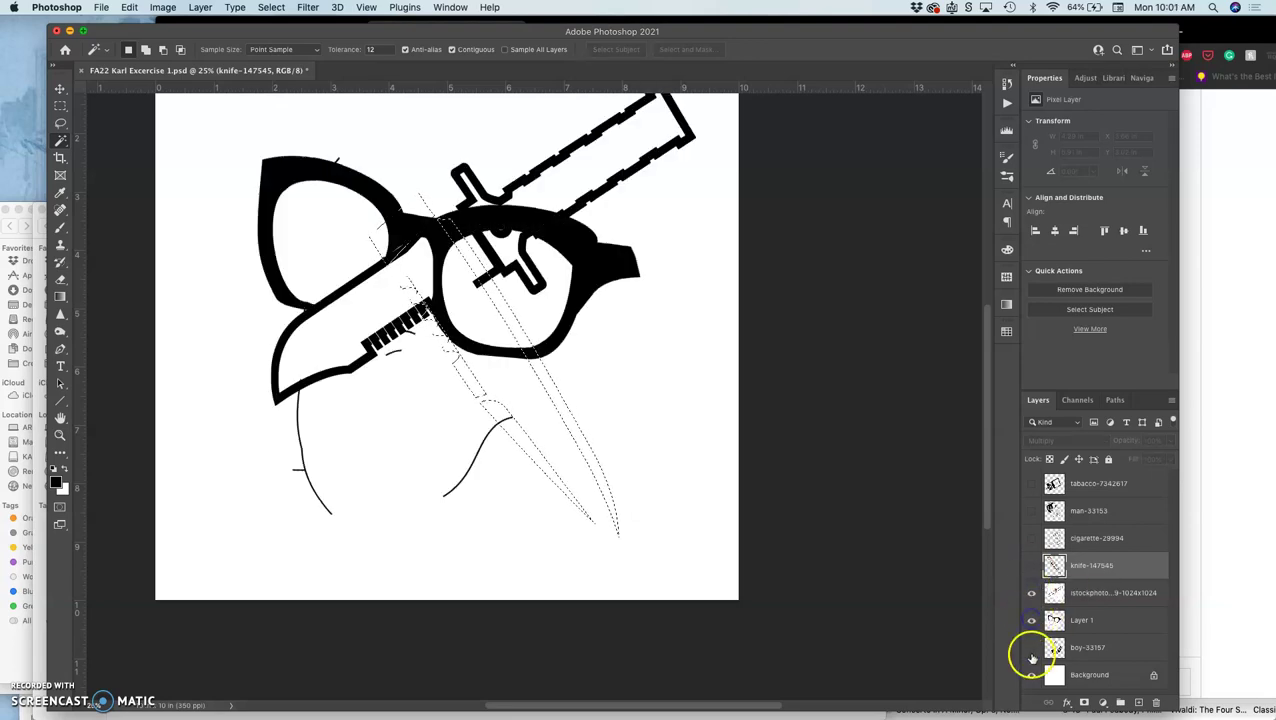
{"action": "left_click", "coordinate": [1031, 648]}
{"action": "left_click", "coordinate": [1090, 648]}
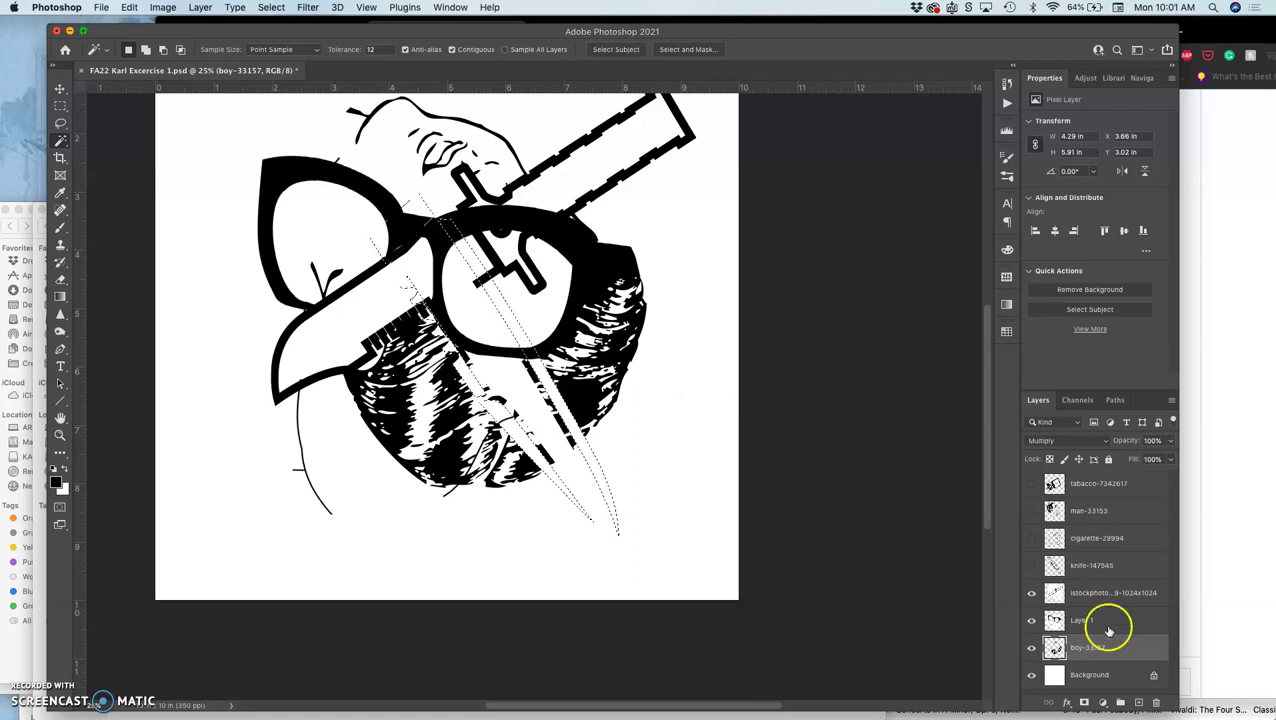
{"action": "left_click", "coordinate": [1093, 594]}
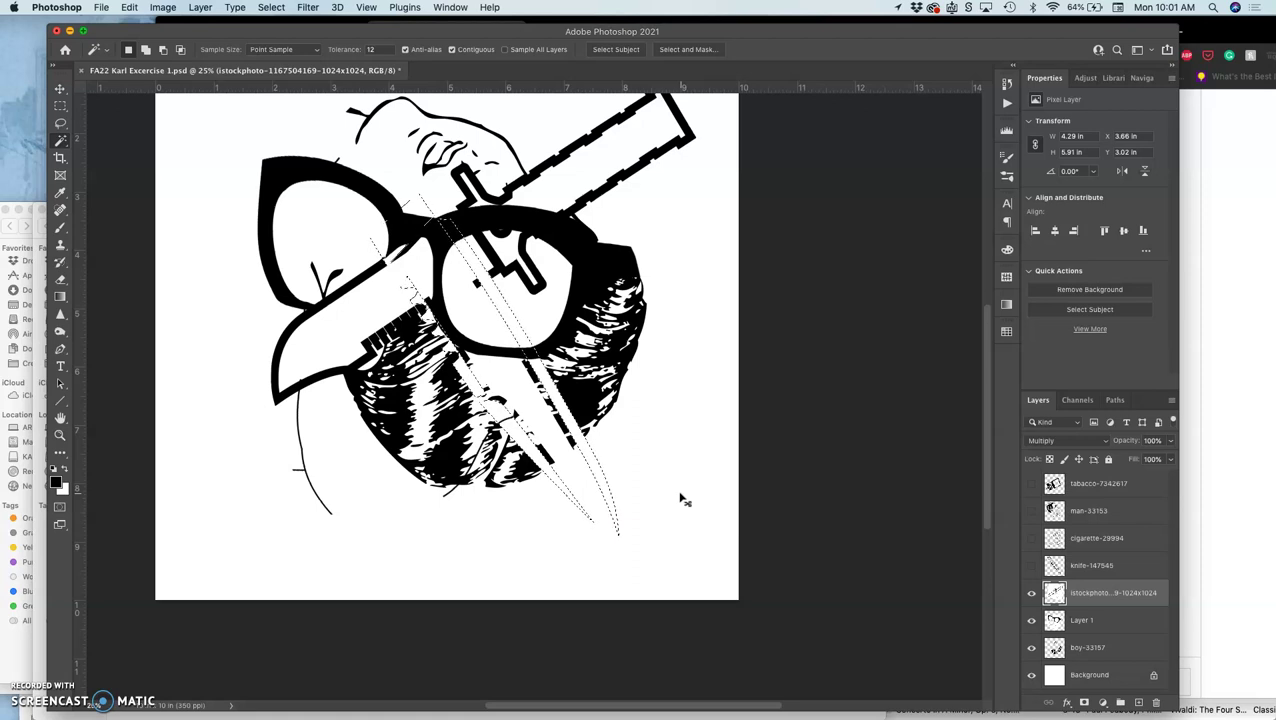
{"action": "key", "text": "super+c"}
{"action": "left_click", "coordinate": [1062, 648]}
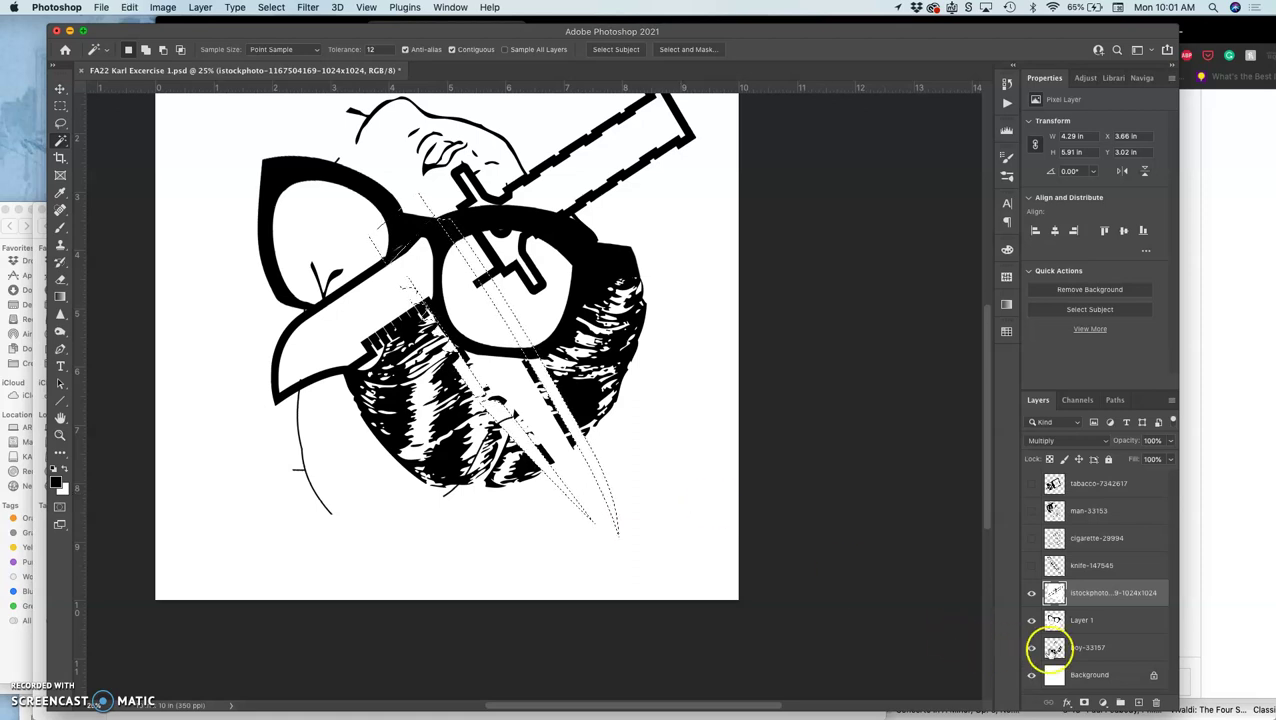
{"action": "left_click", "coordinate": [676, 450]}
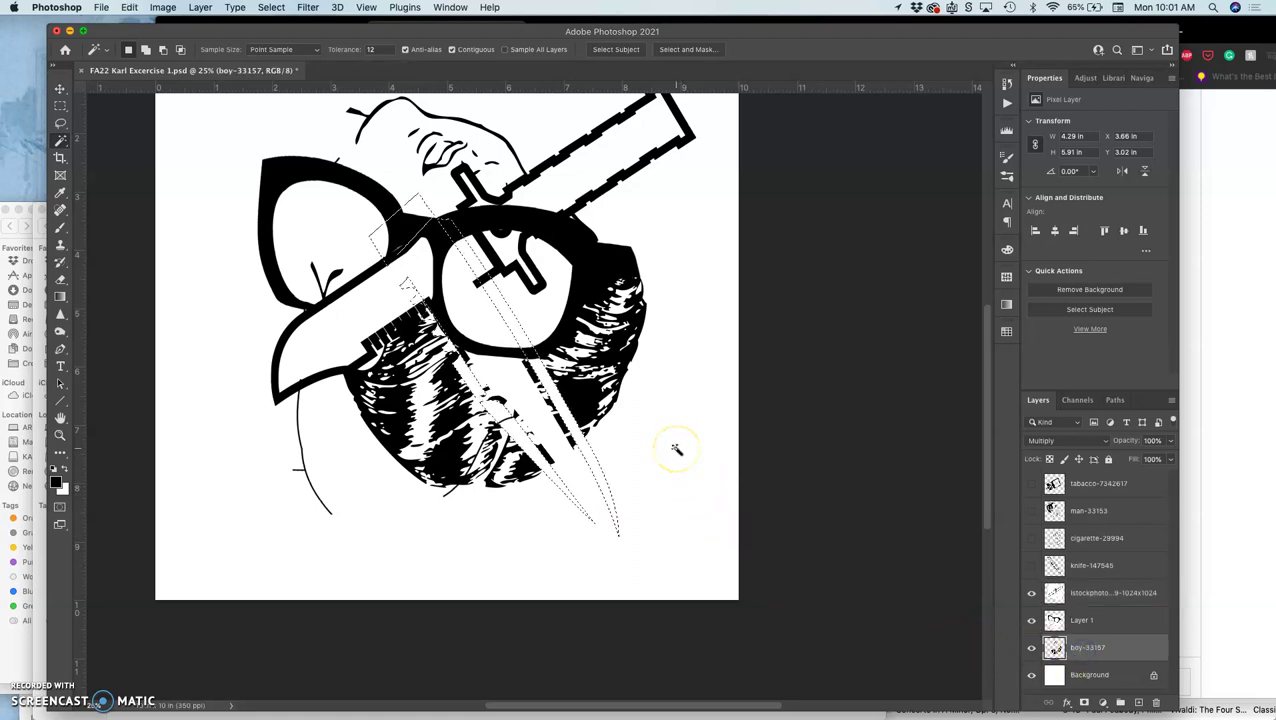
{"action": "left_click", "coordinate": [1085, 621]}
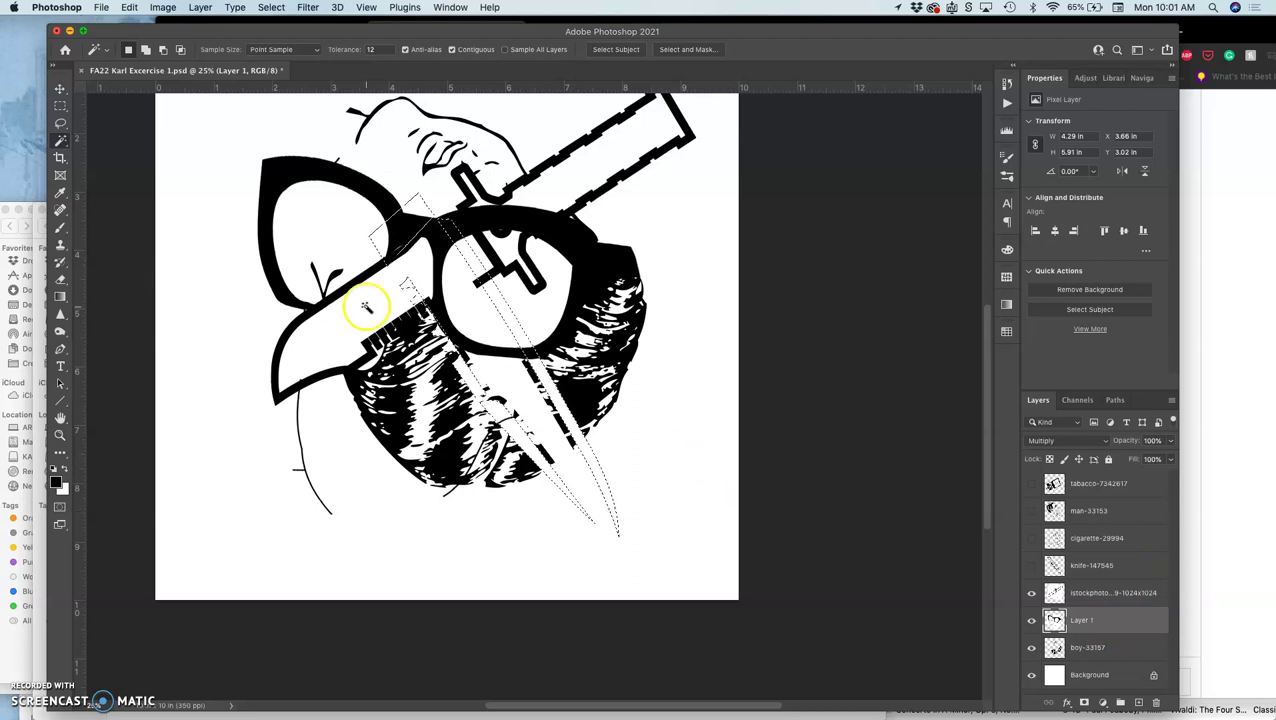
Switch to the Lasso, drop the blade selection, and zoom out then back in
{"action": "left_click", "coordinate": [60, 123]}
{"action": "left_click", "coordinate": [226, 160]}
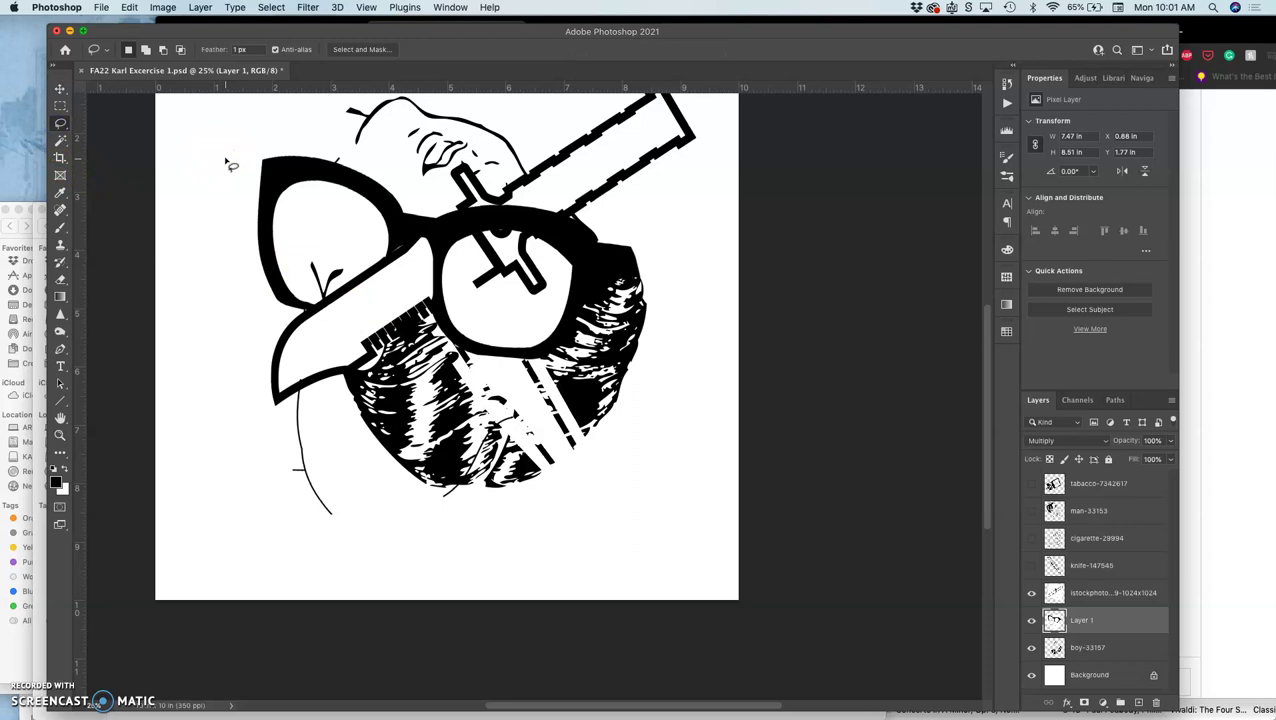
{"action": "key", "text": "super+minus"}
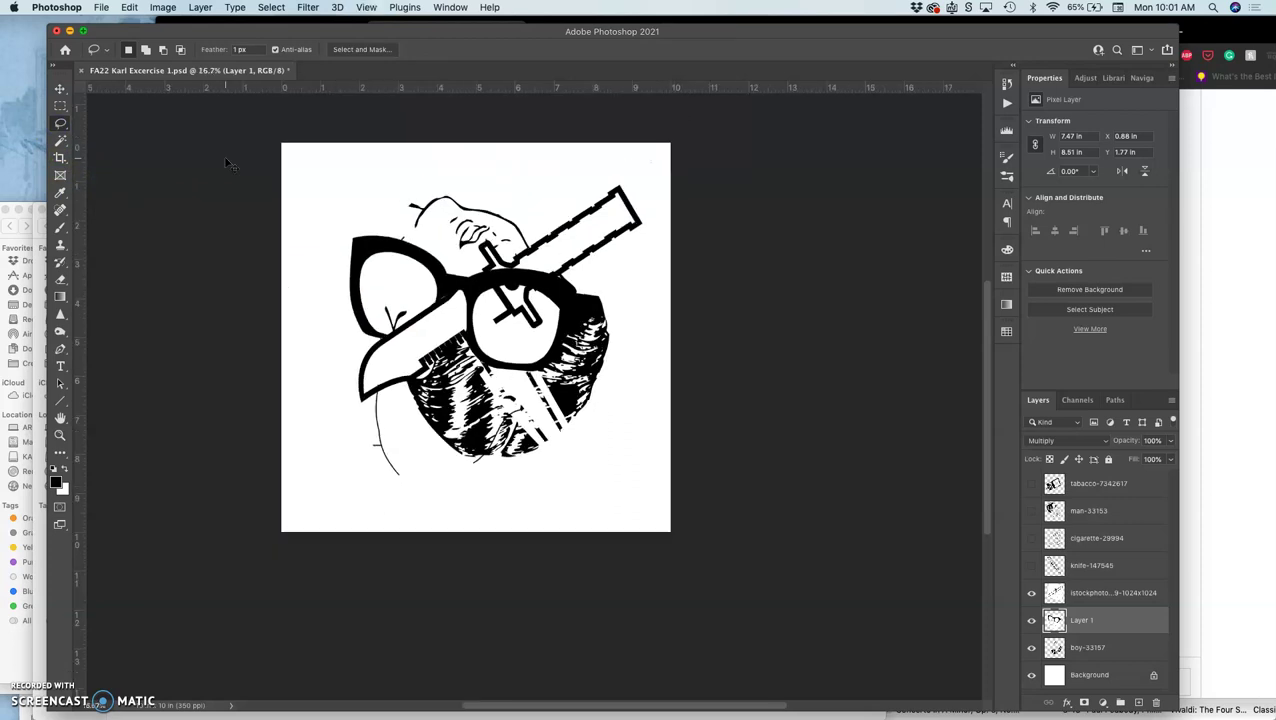
{"action": "key", "text": "super+plus"}
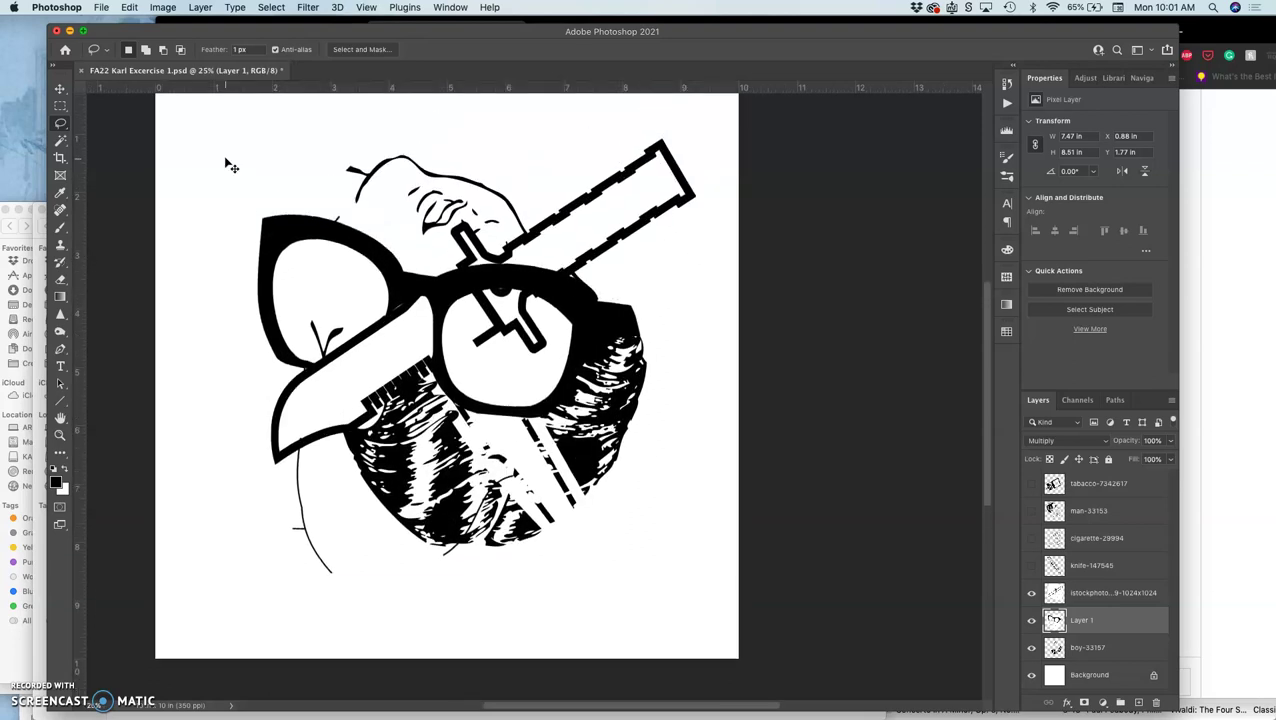
{"action": "left_click_drag", "start_coordinate": [450, 203], "coordinate": [520, 283]}
Show knife-147545 again and, with the Magic Wand, try selecting the hand's white before clearing it
{"action": "left_click", "coordinate": [1032, 566]}
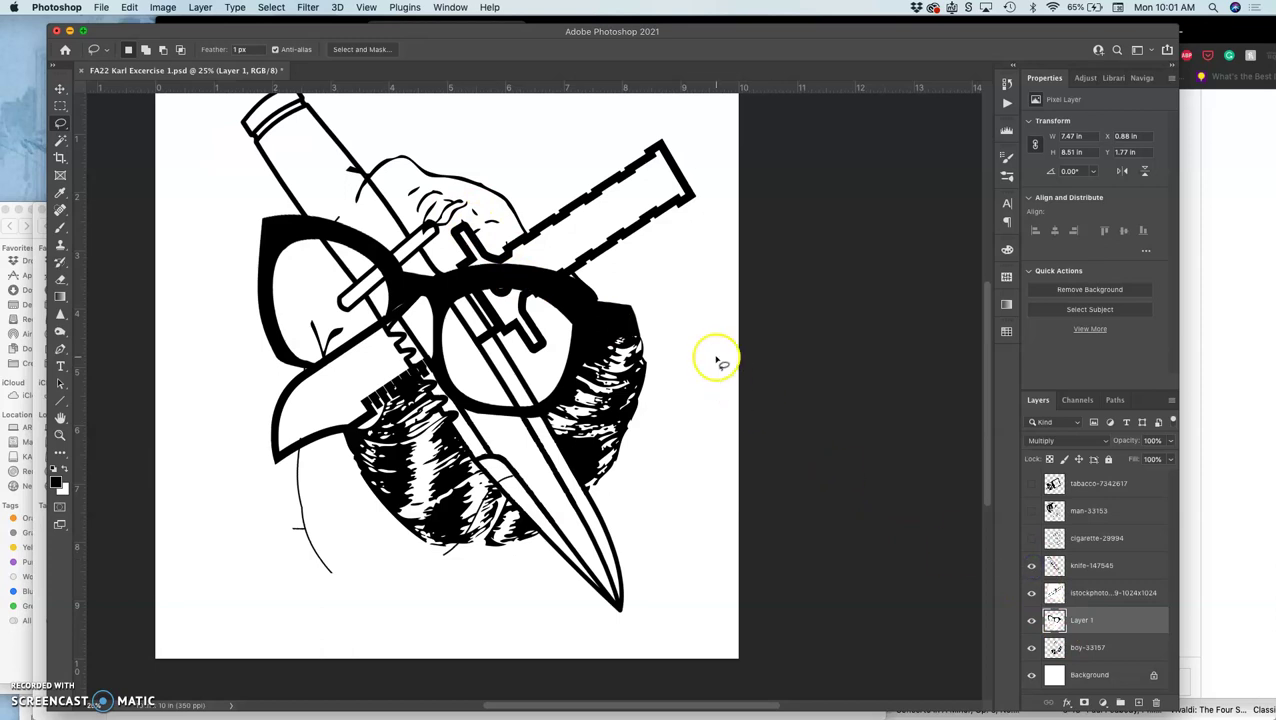
{"action": "scroll", "coordinate": [708, 360], "scroll_direction": "up", "scroll_amount": 2}
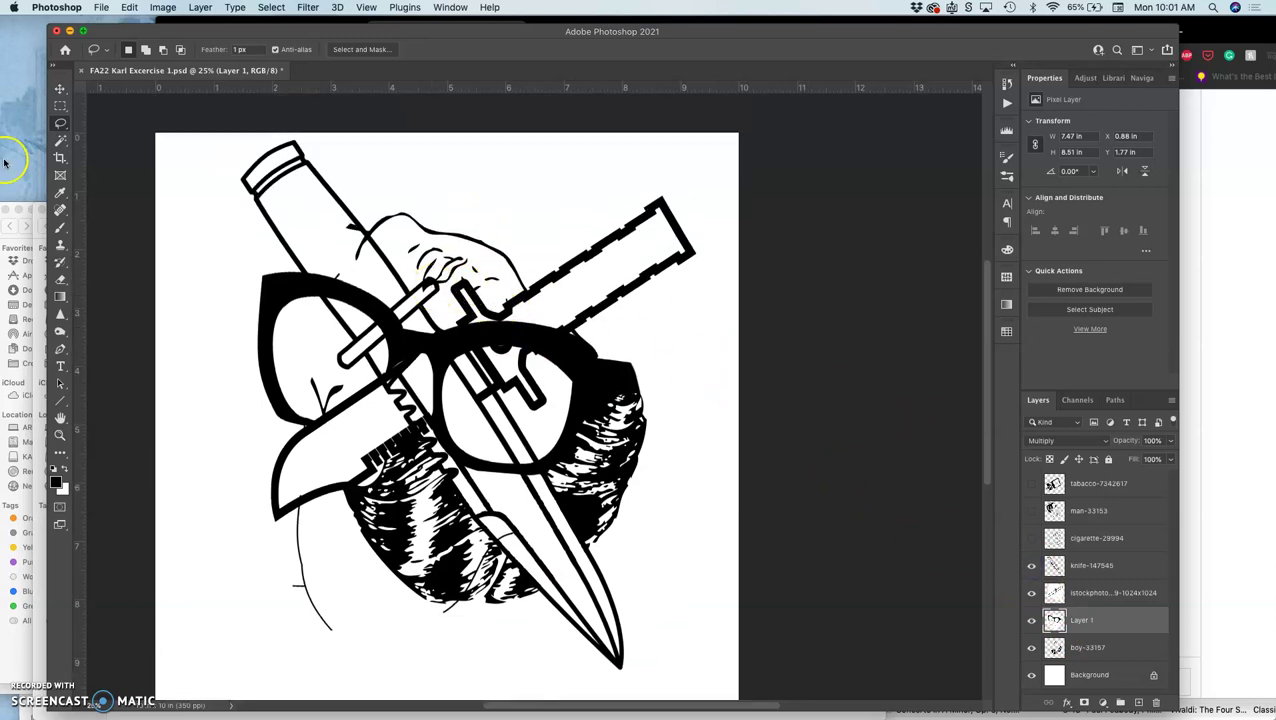
{"action": "left_click", "coordinate": [60, 141]}
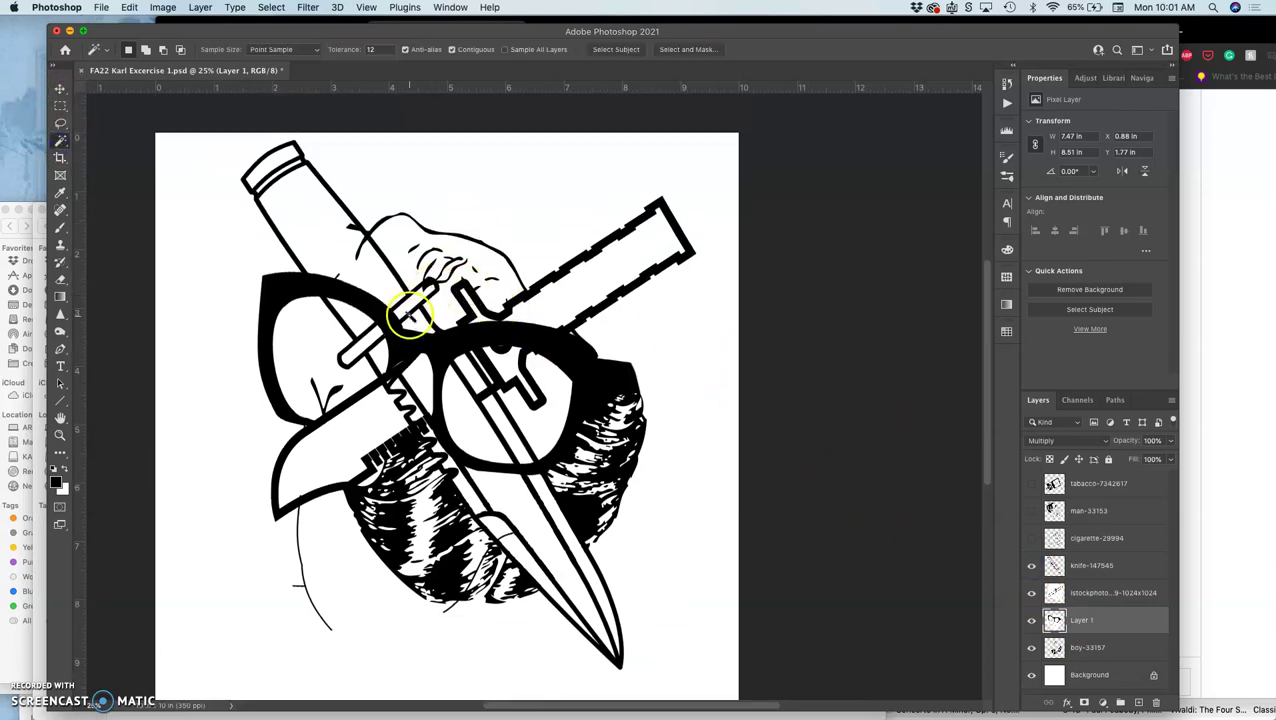
{"action": "left_click", "coordinate": [408, 307]}
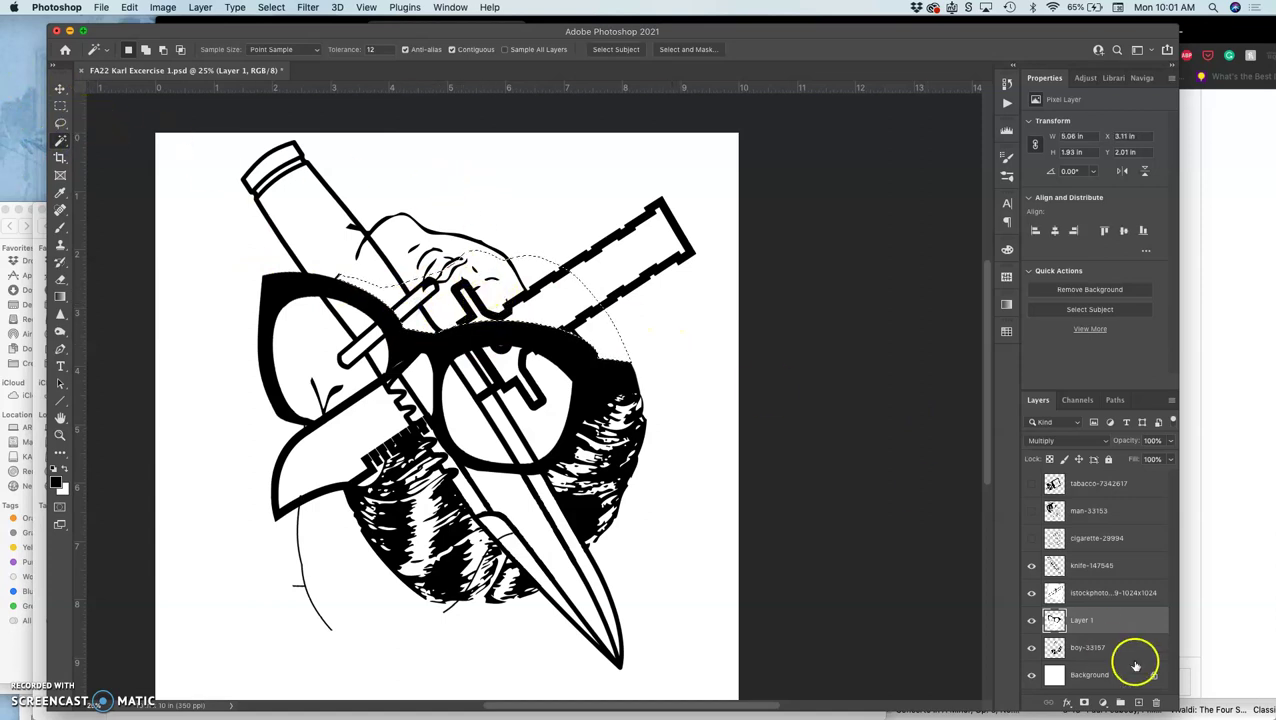
{"action": "left_click", "coordinate": [1108, 577]}
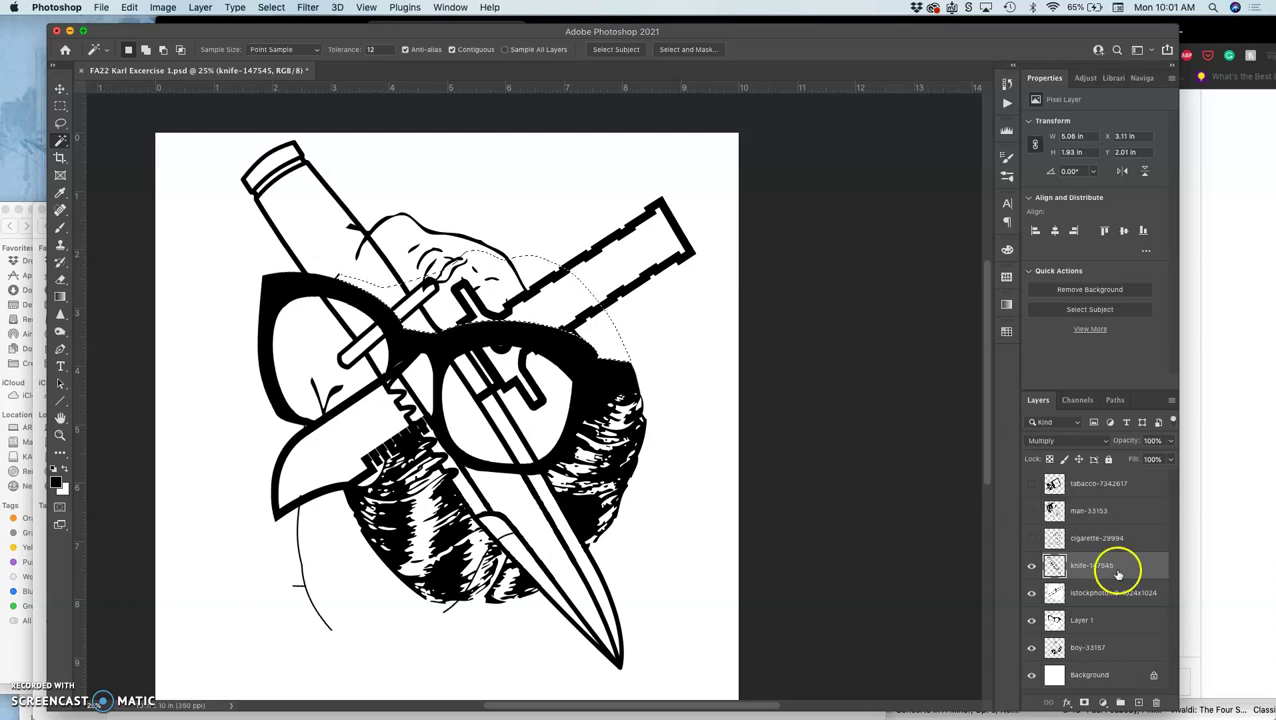
{"action": "left_click", "coordinate": [1055, 566], "text": "super"}
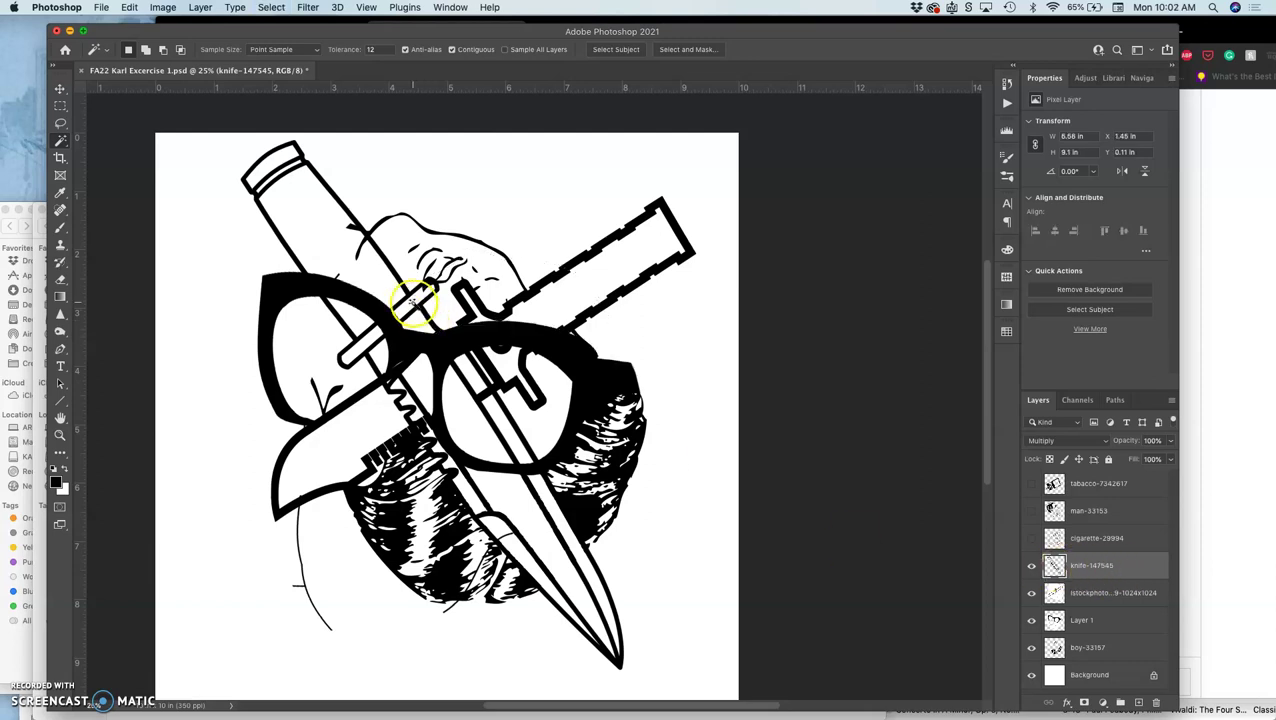
{"action": "left_click", "coordinate": [940, 399]}
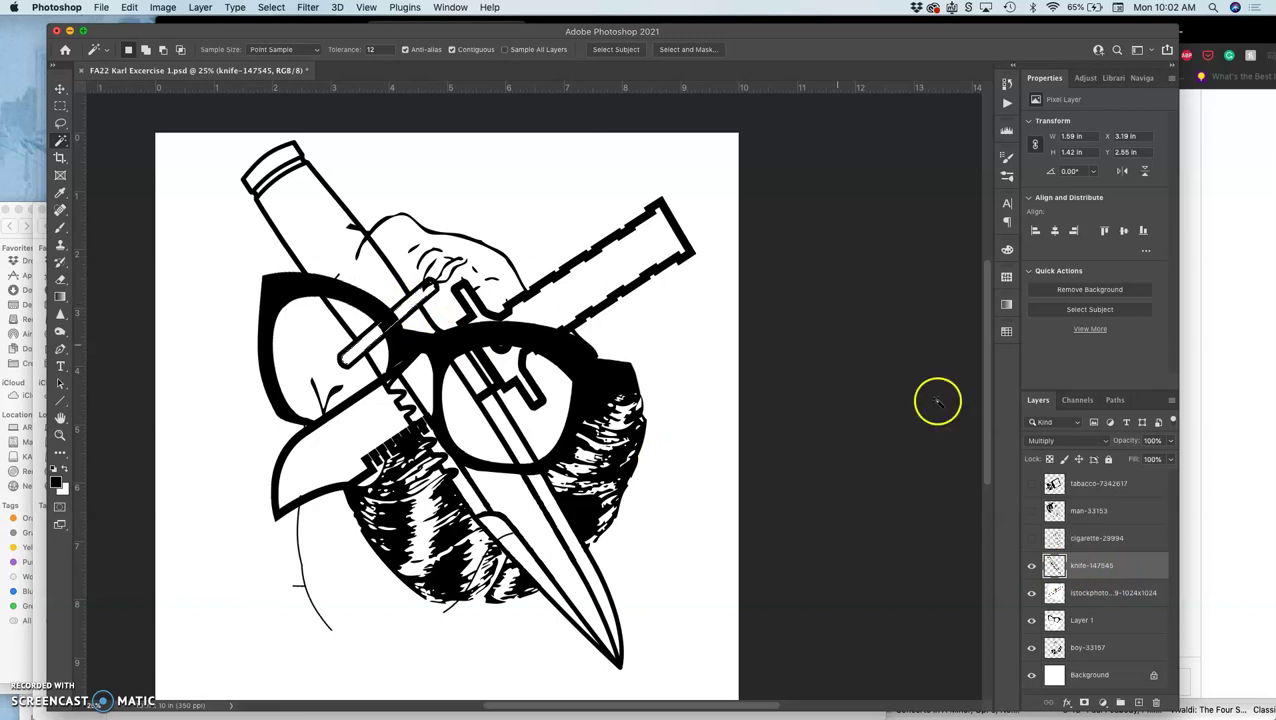
{"action": "left_click", "coordinate": [1088, 648]}
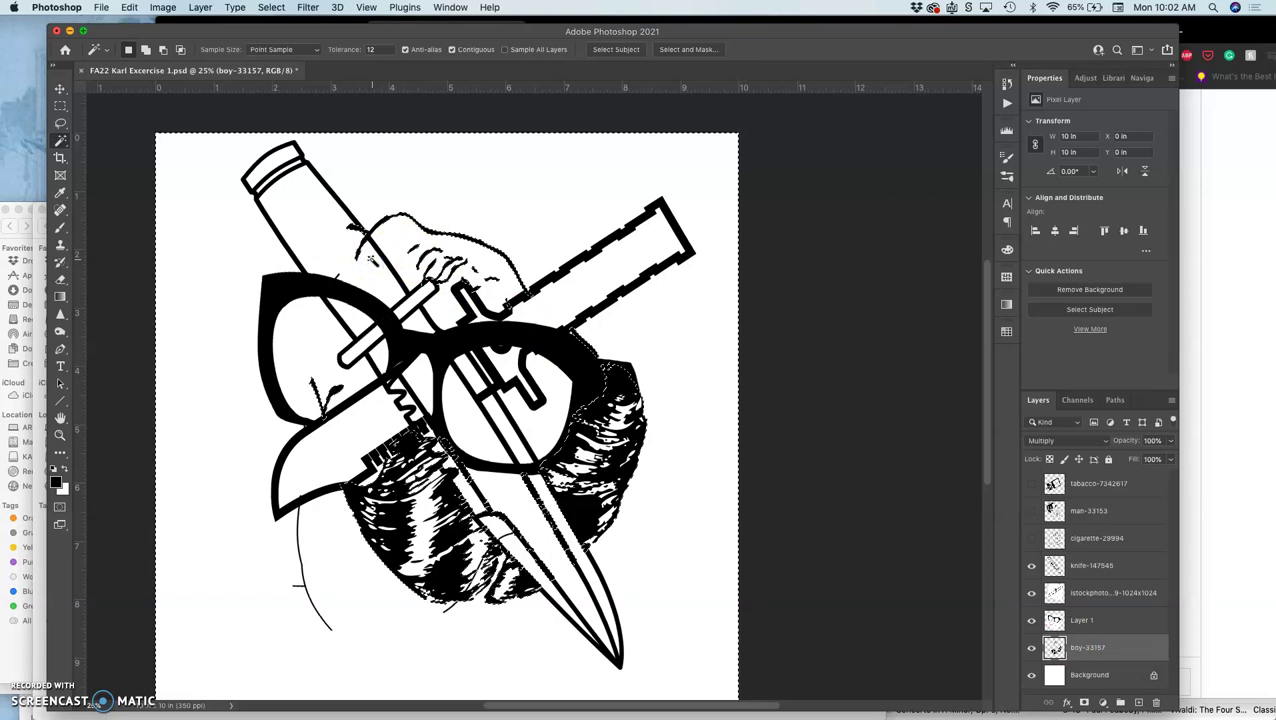
Select and delete the white surrounding the knife on the knife-147545 layer
{"action": "left_click", "coordinate": [1082, 567]}
{"action": "left_click", "coordinate": [393, 240]}
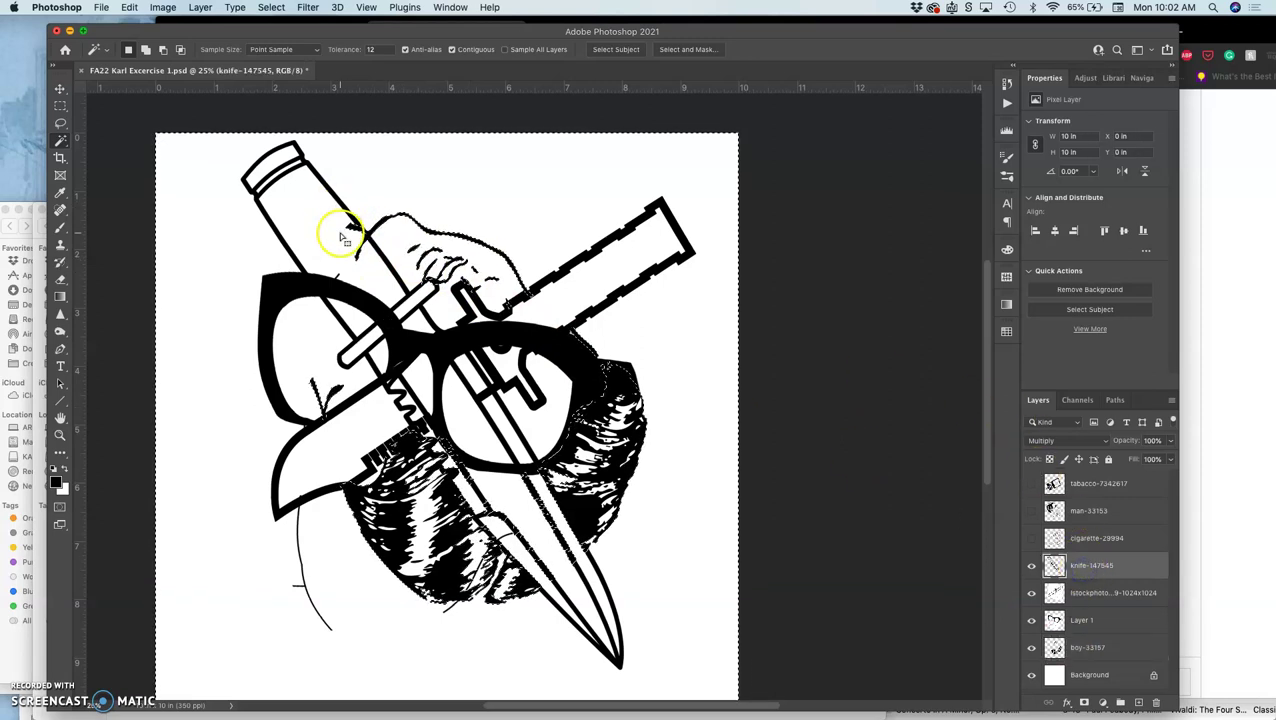
{"action": "key", "text": "Delete"}
{"action": "left_click", "coordinate": [341, 236]}
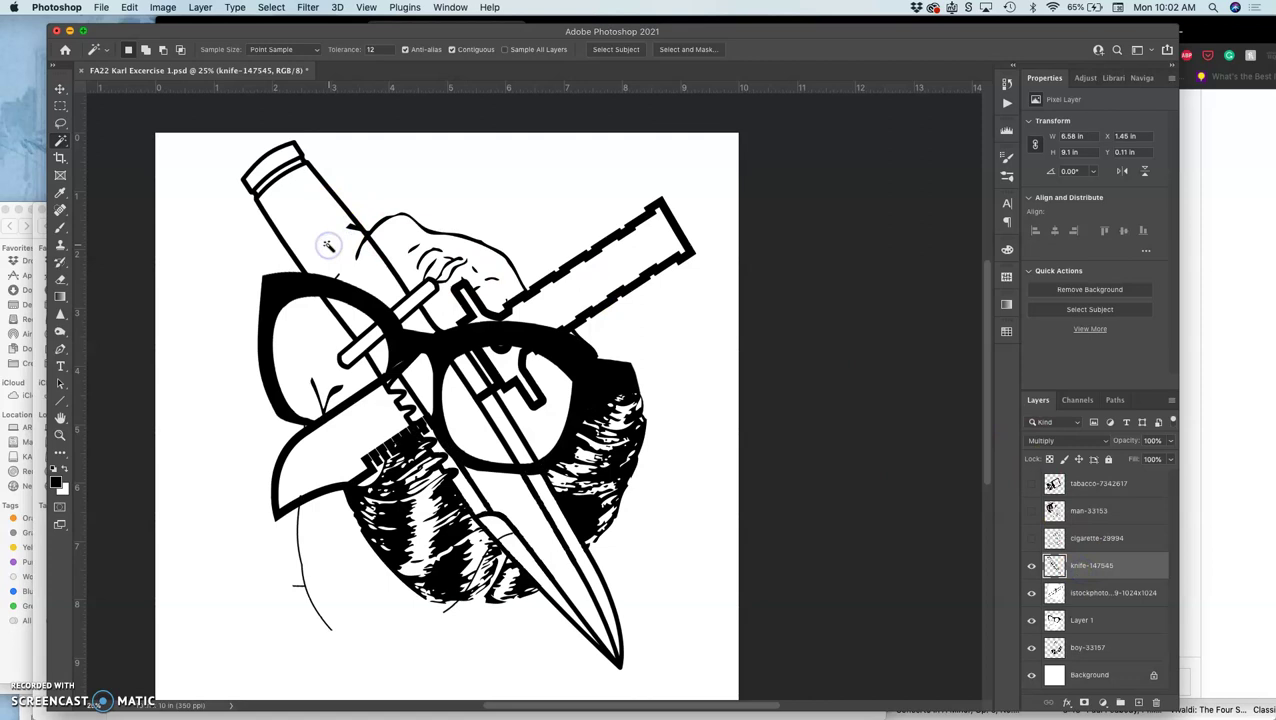
{"action": "left_click", "coordinate": [1088, 649]}
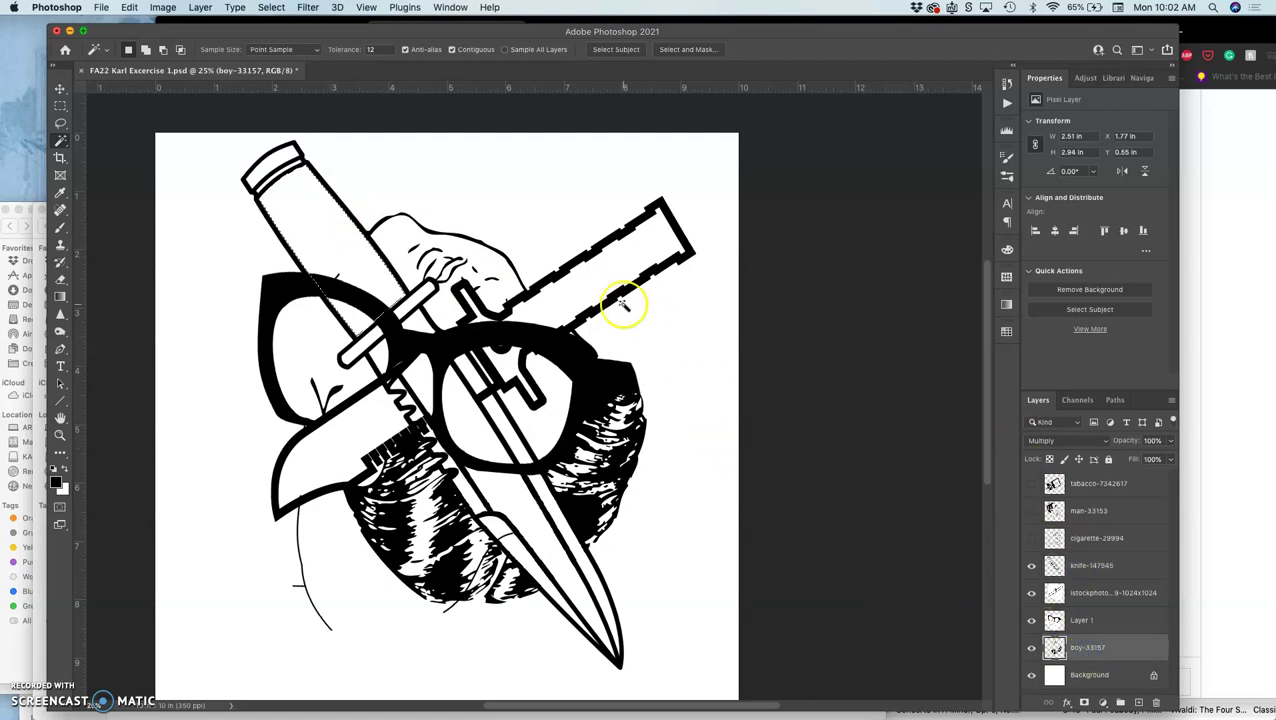
Select and cut the white area from the Layer 1 glasses, then return to the Lasso
{"action": "left_click", "coordinate": [1080, 621]}
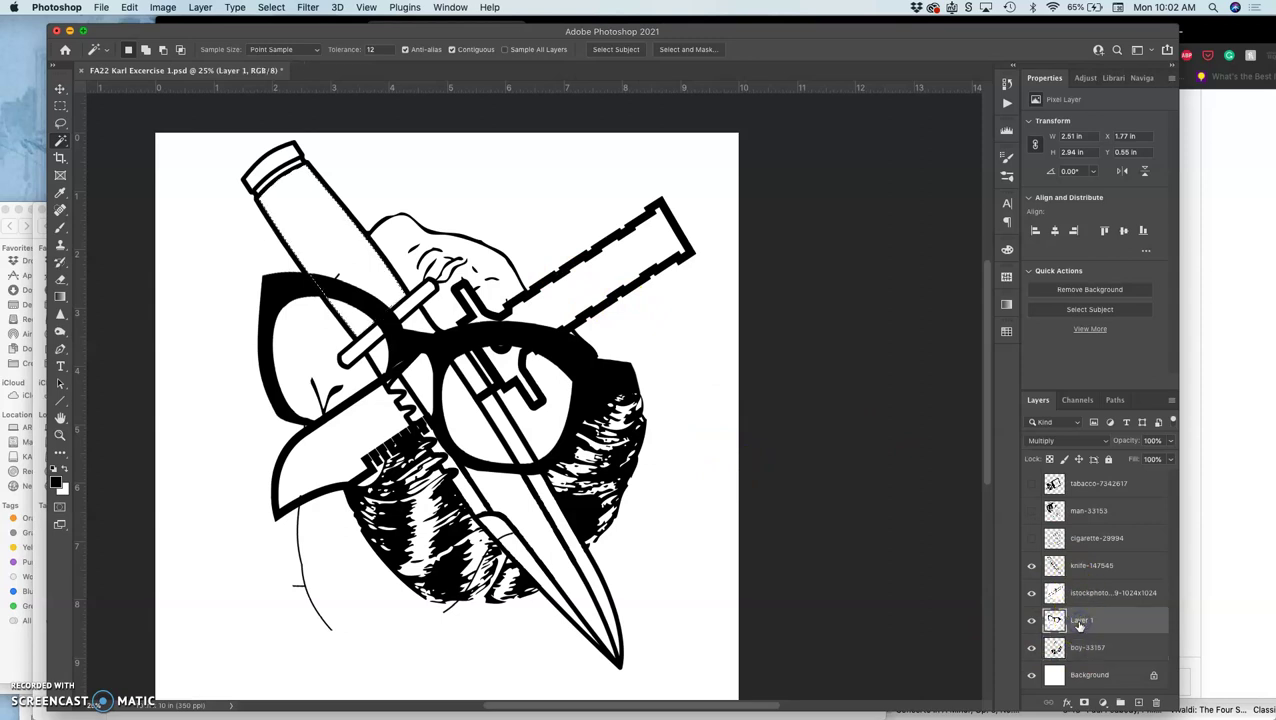
{"action": "left_click", "coordinate": [667, 361]}
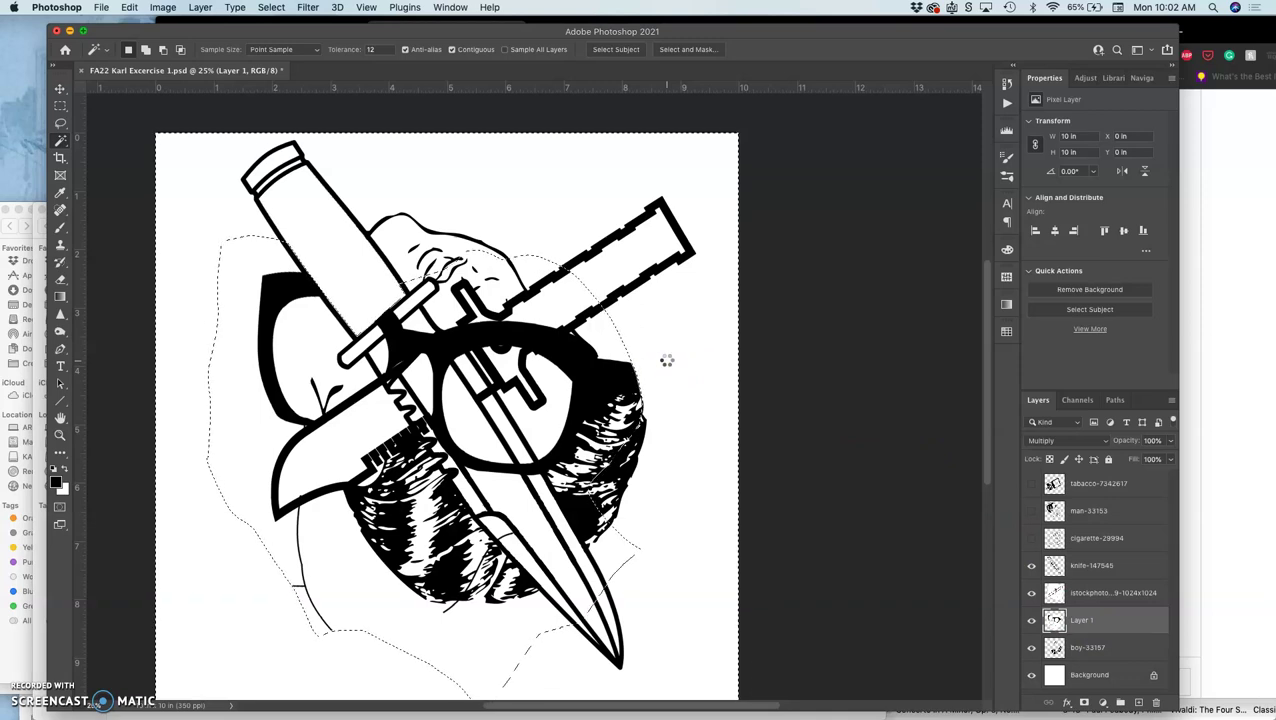
{"action": "key", "text": "super+x"}
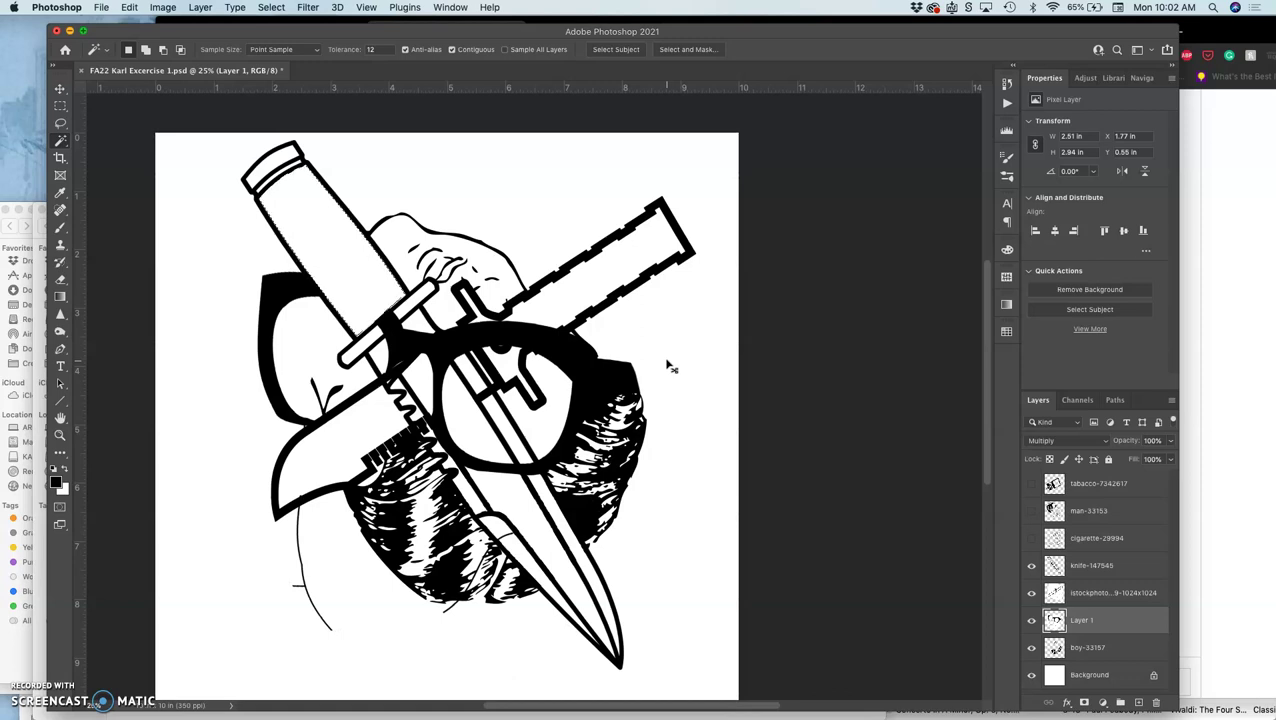
{"action": "left_click", "coordinate": [638, 336]}
{"action": "left_click", "coordinate": [60, 125]}
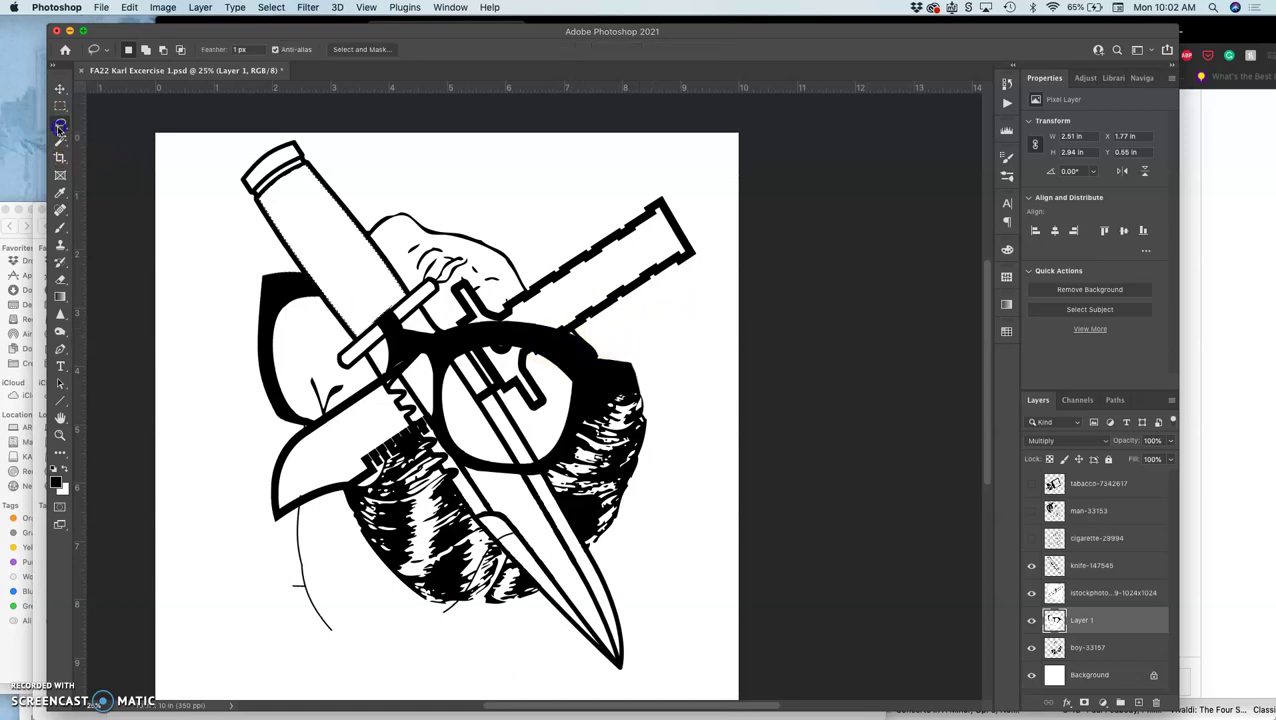
Make the cigarette-29994 layer visible and active, showing the pack behind the knives and glasses
{"action": "left_click", "coordinate": [1033, 540]}
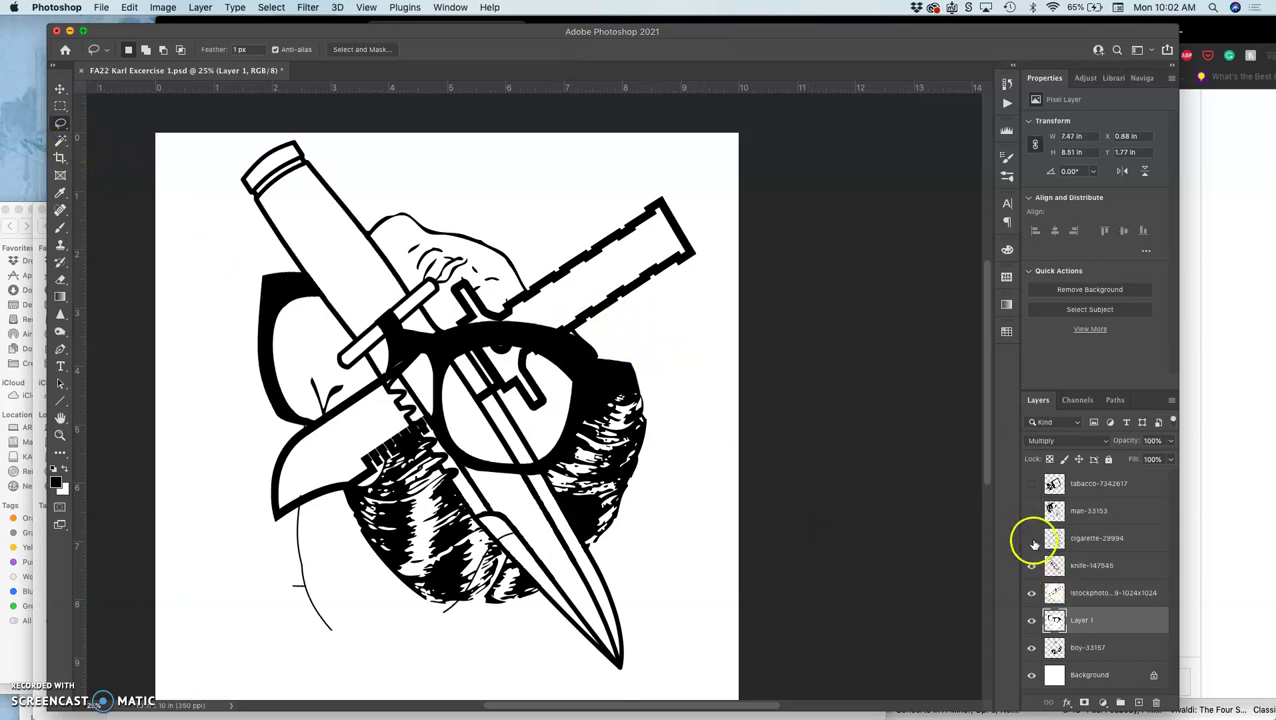
{"action": "left_click", "coordinate": [1033, 540]}
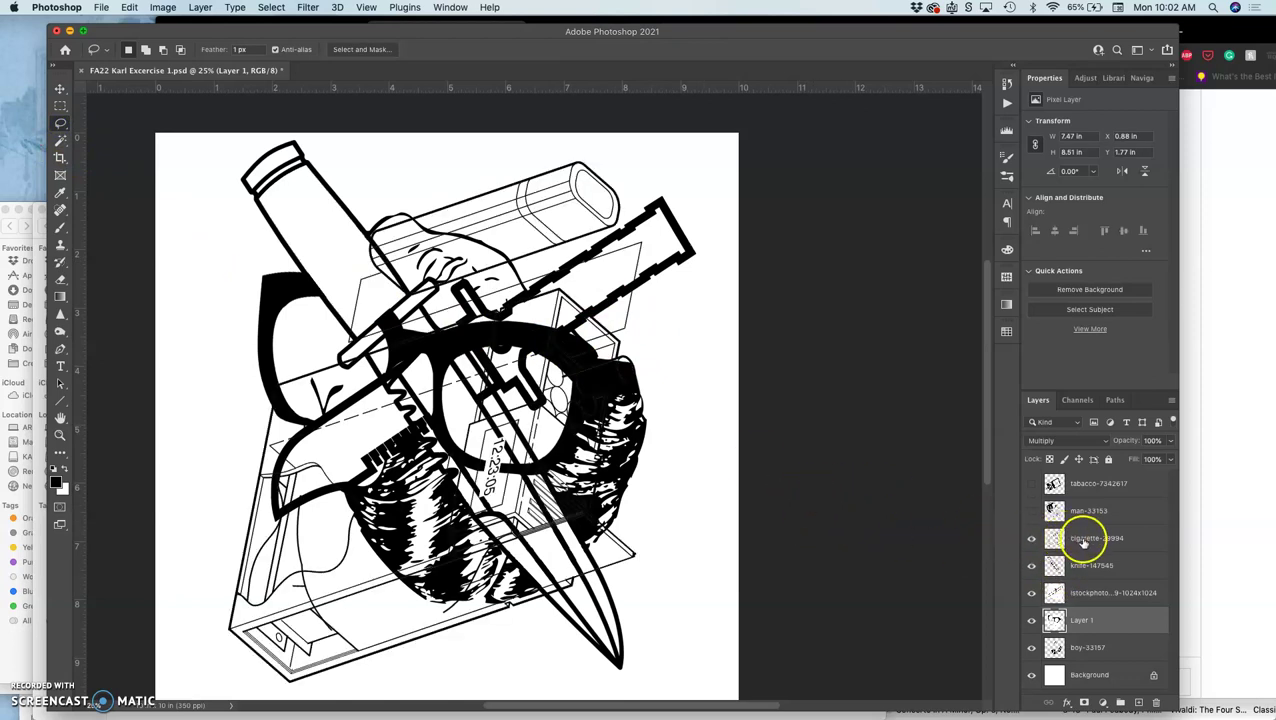
{"action": "left_click", "coordinate": [1080, 540]}
{"action": "left_click", "coordinate": [1032, 540]}
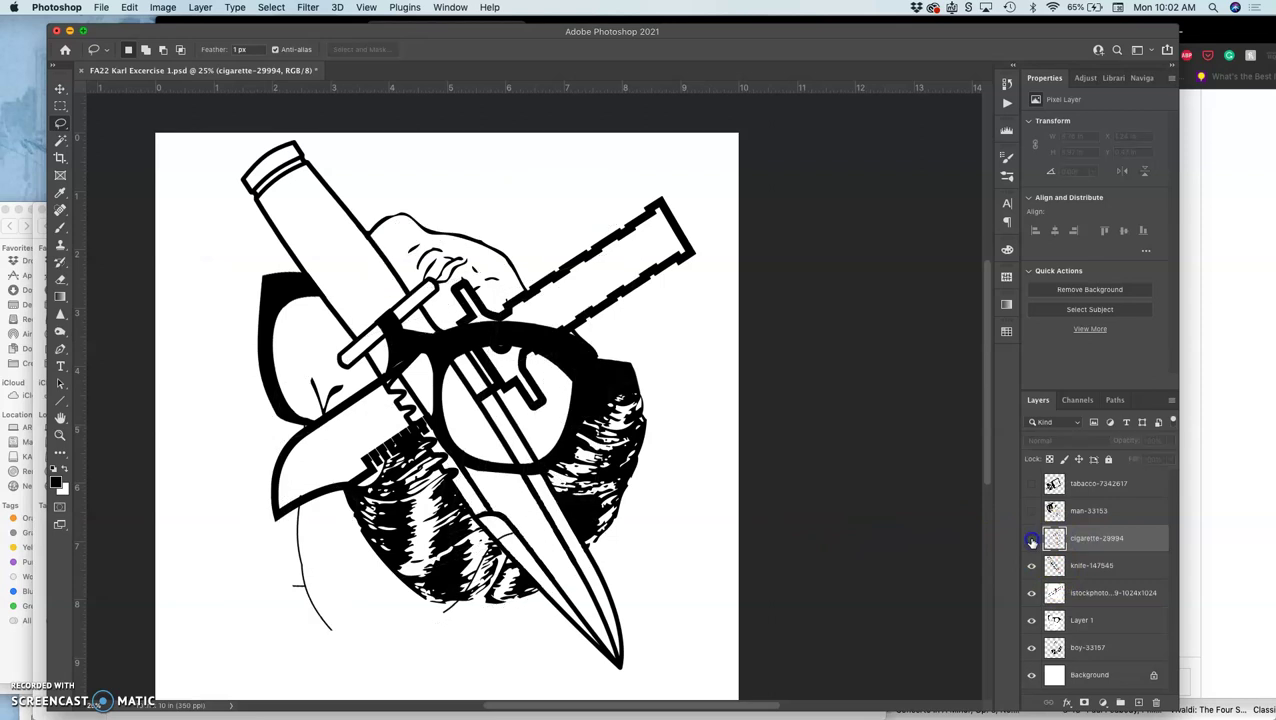
{"action": "left_click", "coordinate": [1032, 540]}
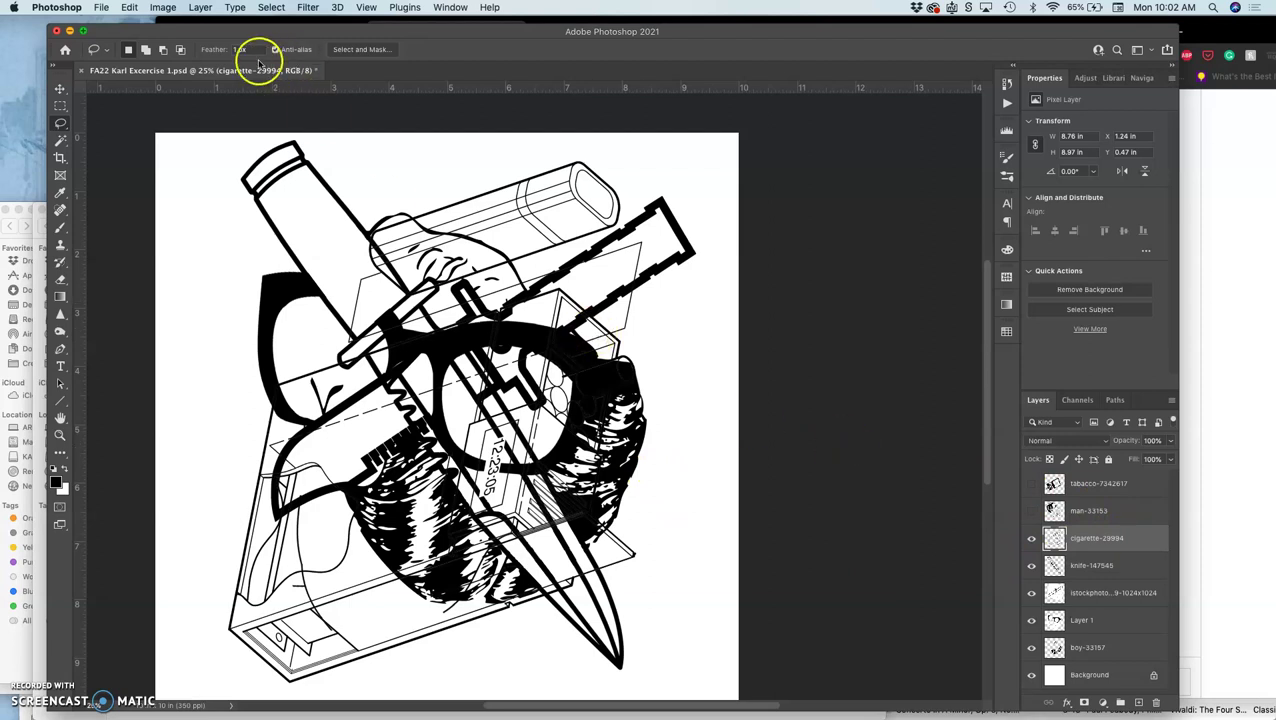
Use Image > Adjustments > Levels to set the input points to black 23, gamma 1.00, white 244
{"action": "left_click", "coordinate": [164, 9]}
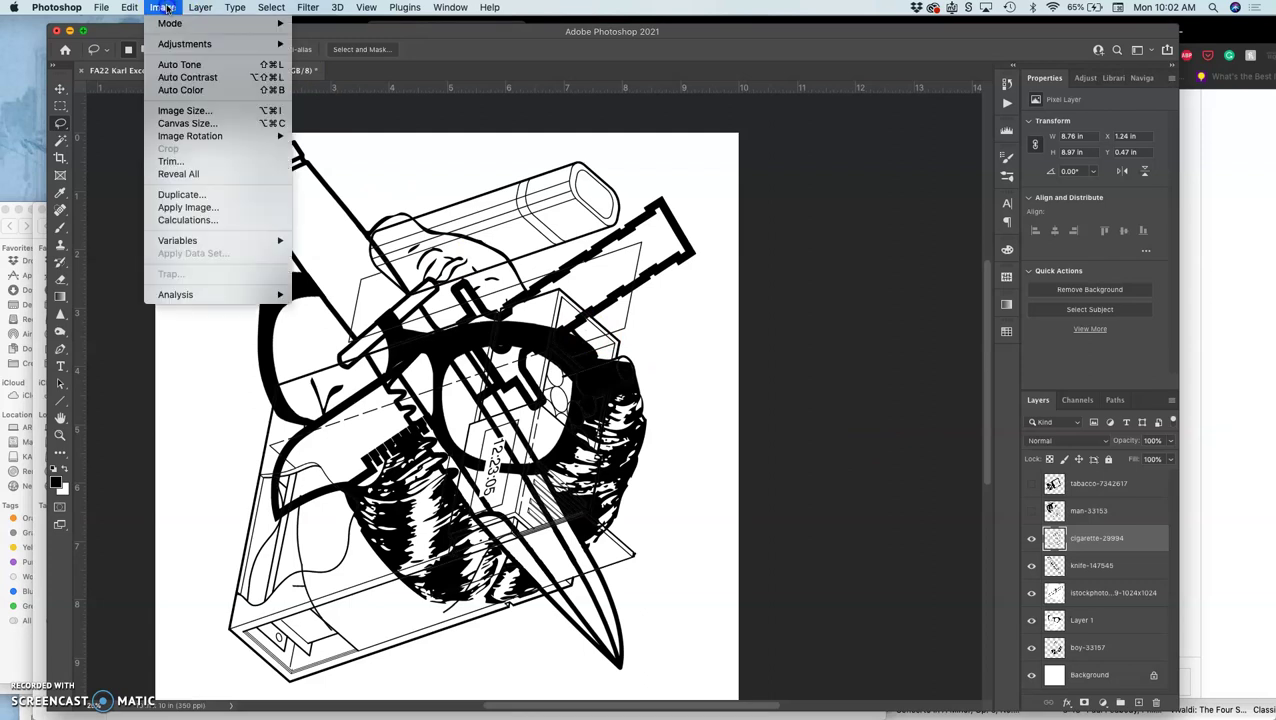
{"action": "mouse_move", "coordinate": [200, 44]}
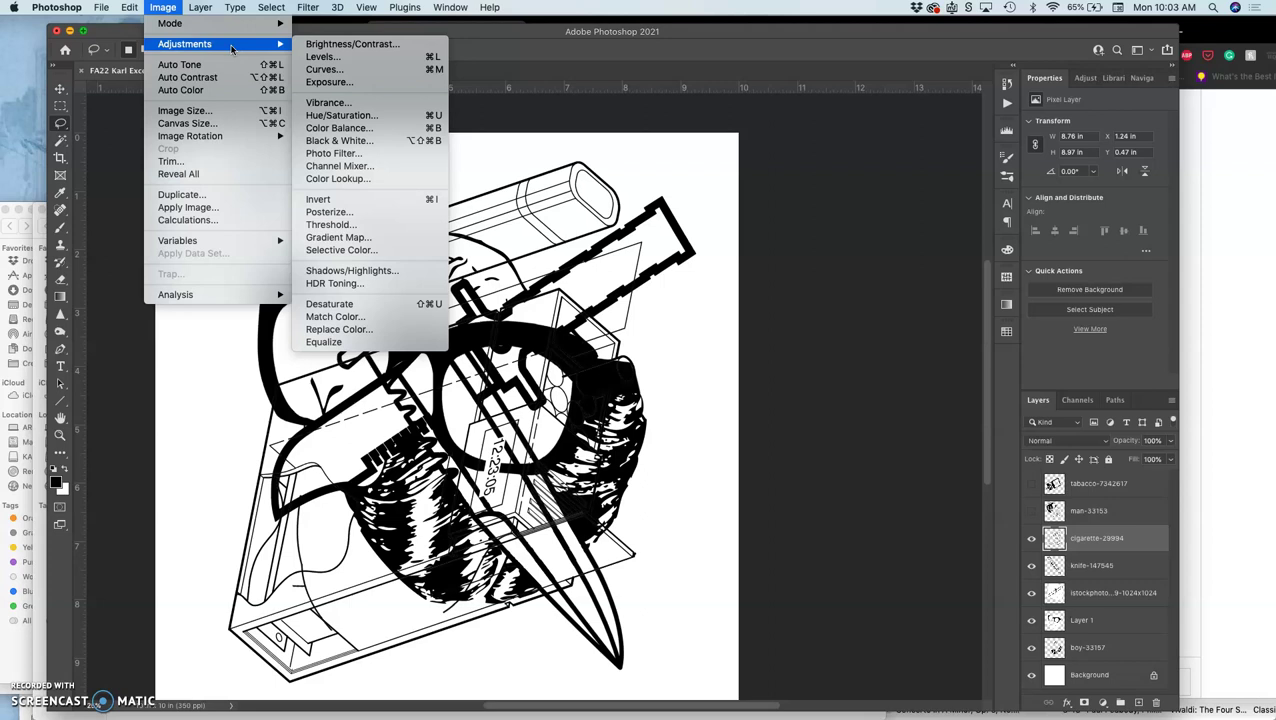
{"action": "left_click", "coordinate": [217, 44]}
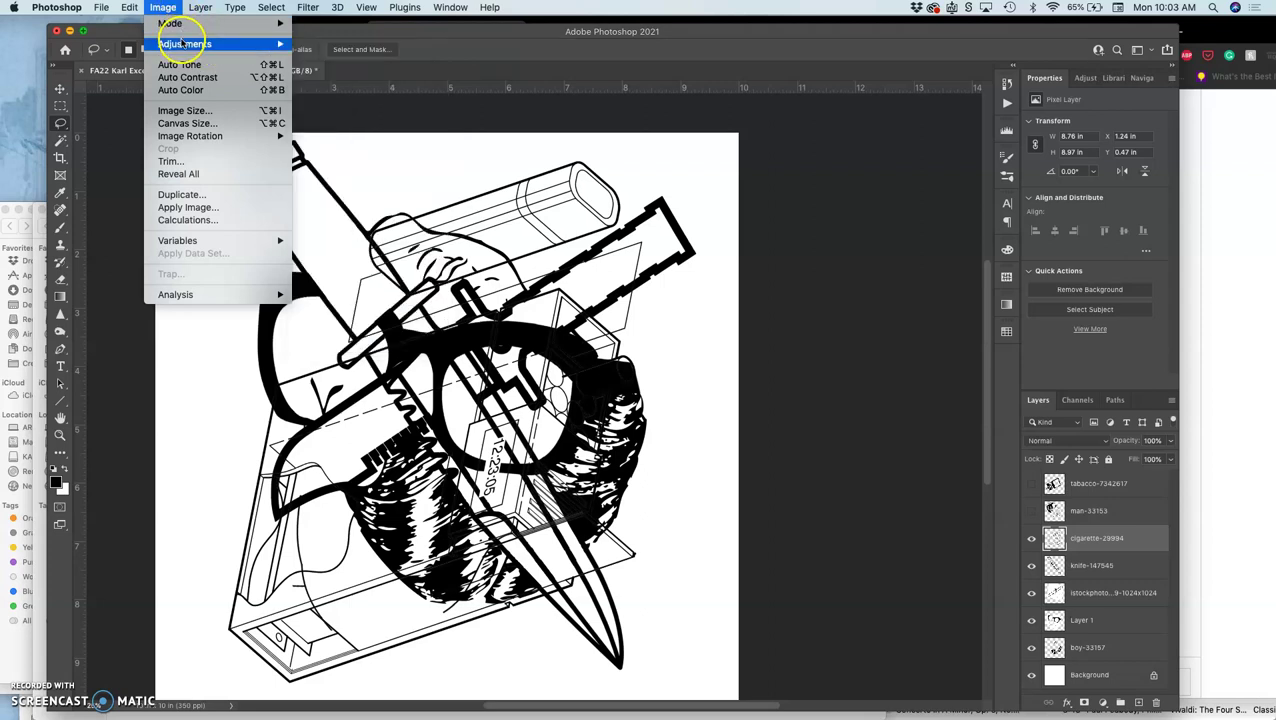
{"action": "left_click", "coordinate": [342, 44]}
{"action": "left_click", "coordinate": [340, 56]}
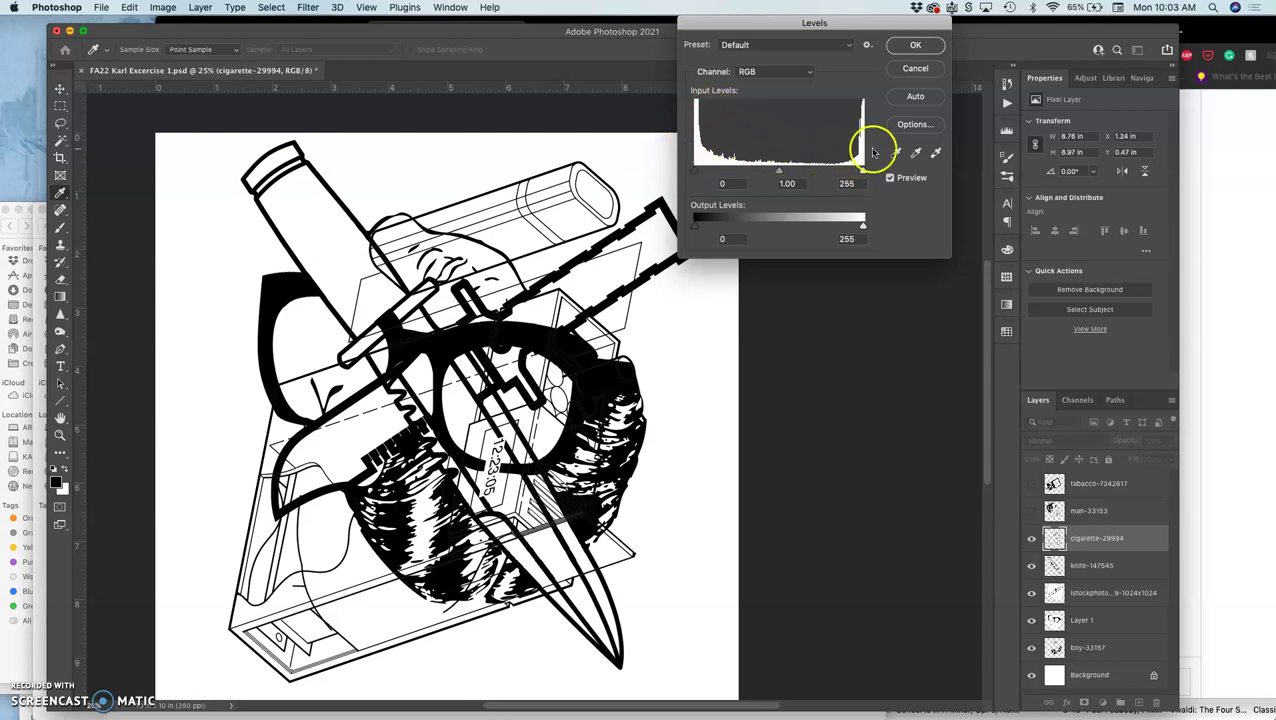
{"action": "left_click_drag", "start_coordinate": [864, 171], "coordinate": [862, 172]}
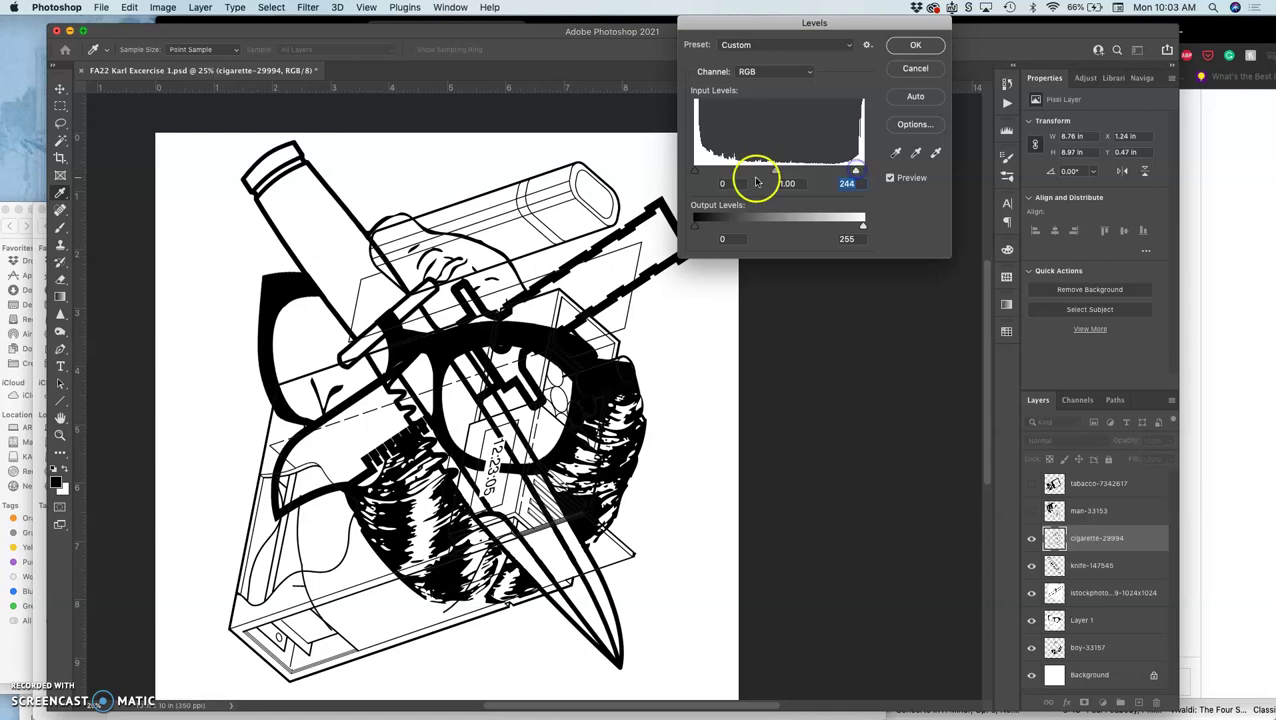
{"action": "mouse_move", "coordinate": [695, 172]}
{"action": "left_mouse_down"}
{"action": "mouse_move", "coordinate": [783, 171]}
{"action": "mouse_move", "coordinate": [709, 170]}
{"action": "left_mouse_up"}
{"action": "left_click", "coordinate": [838, 175]}
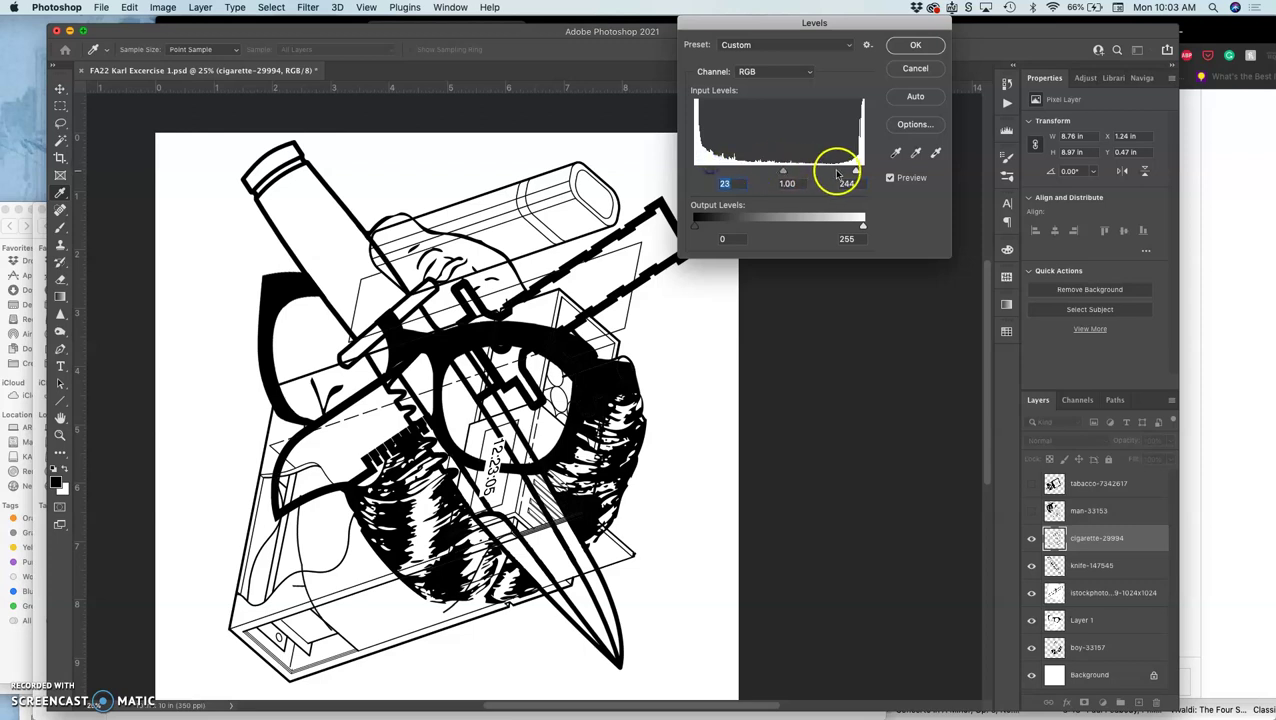
Confirm the Levels change and magnify to 100% over the cigarette end of the pack
{"action": "left_click", "coordinate": [915, 45]}
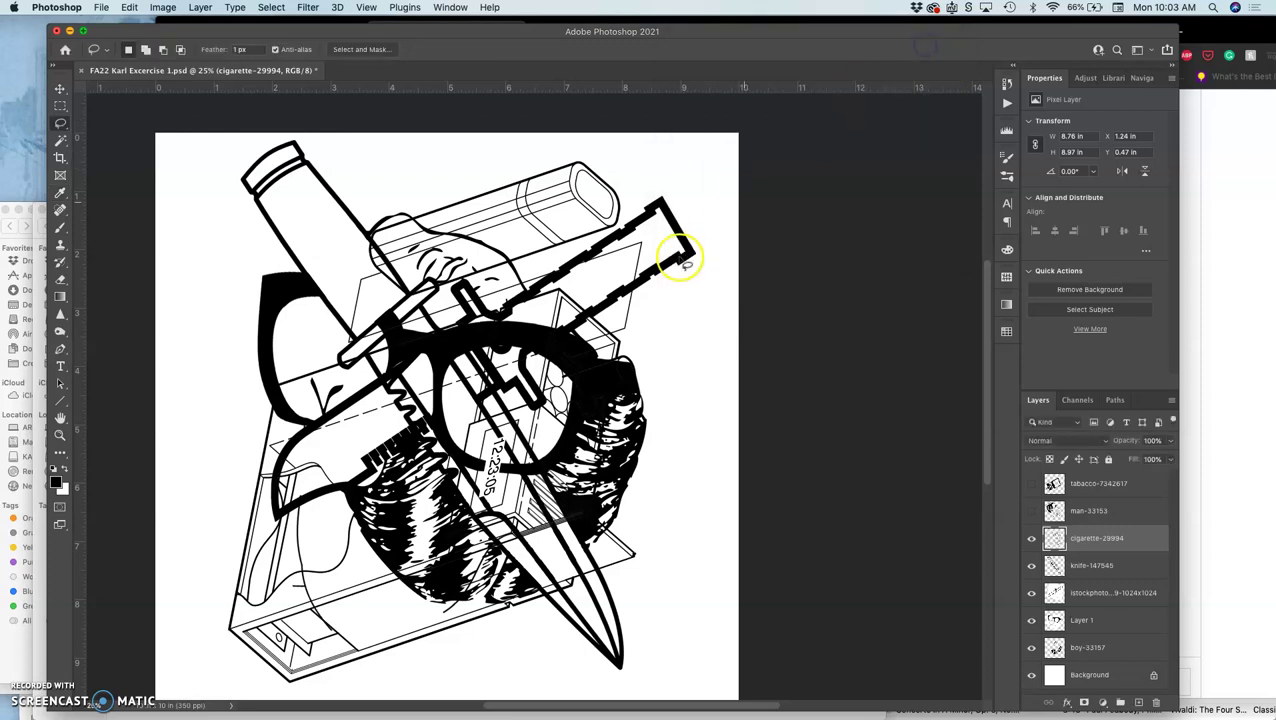
{"action": "key", "text": "super+z"}
{"action": "key", "text": "super+plus"}
{"action": "key", "text": "super+plus"}
{"action": "key", "text": "super+plus"}
{"action": "key", "text": "super+plus"}
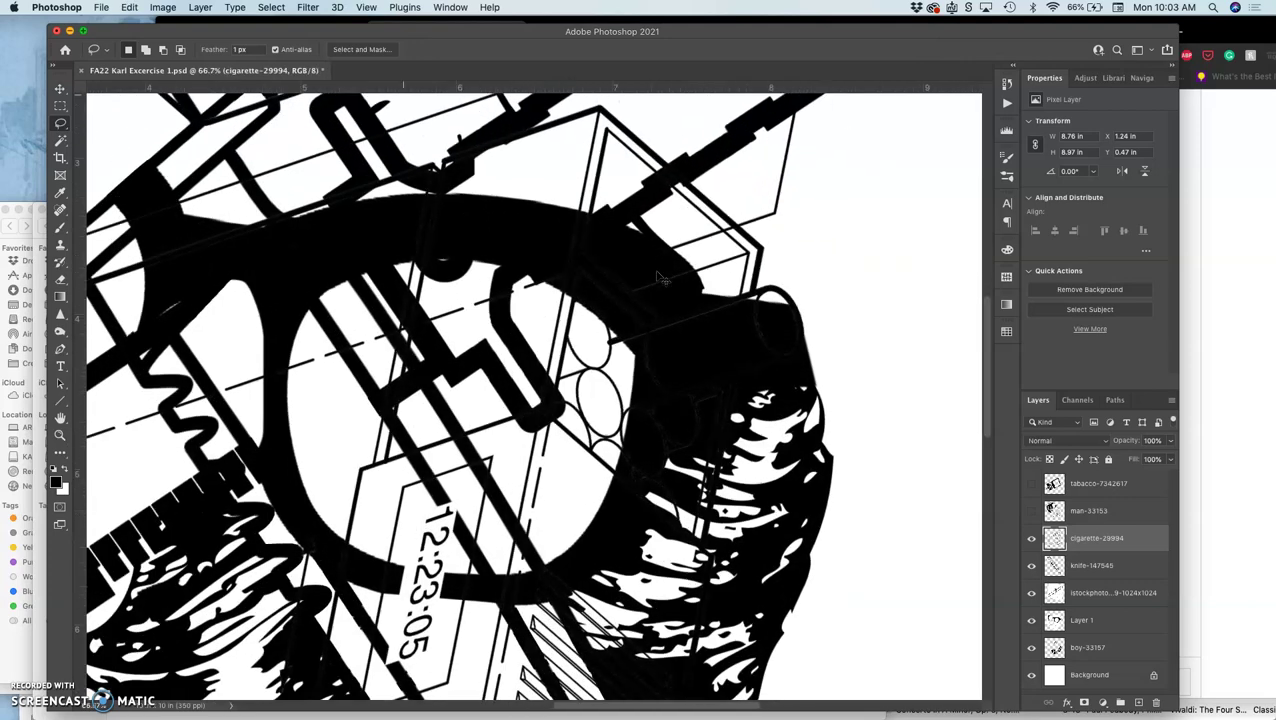
{"action": "scroll", "coordinate": [658, 278], "scroll_direction": "right", "scroll_amount": 5}
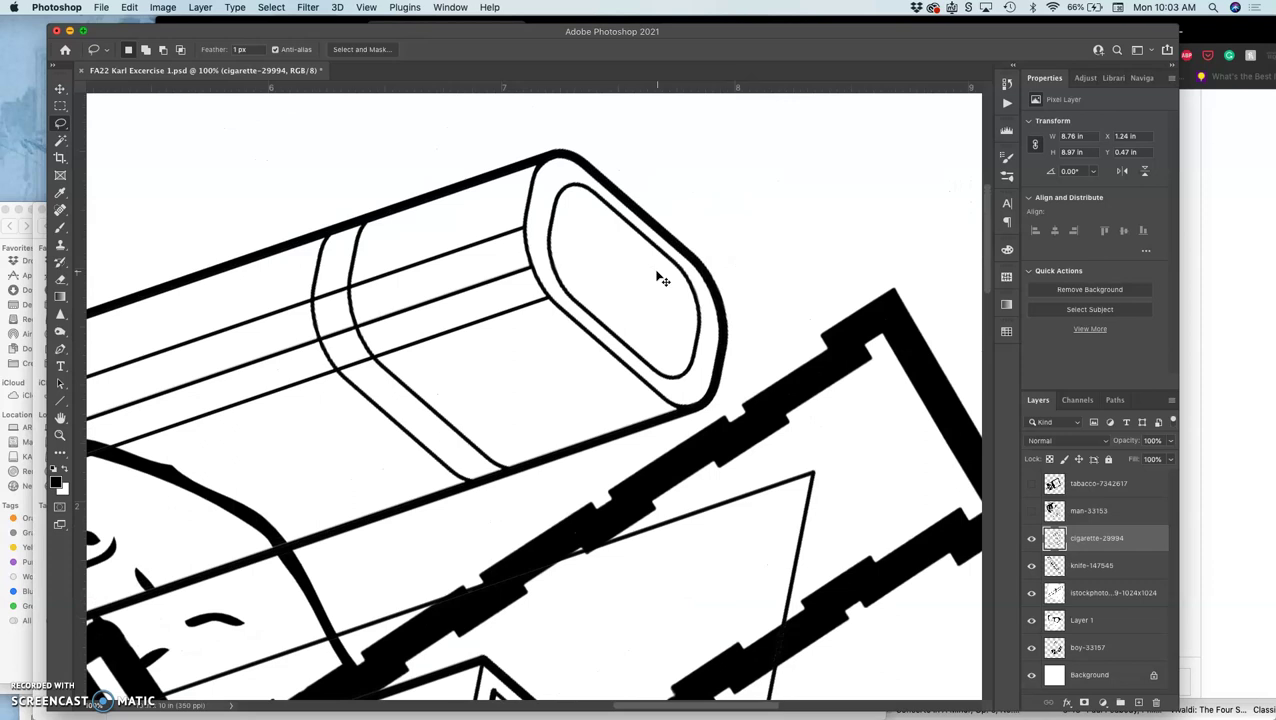
{"action": "key", "text": "super+z"}
{"action": "scroll", "coordinate": [638, 324], "scroll_direction": "up", "scroll_amount": 6}
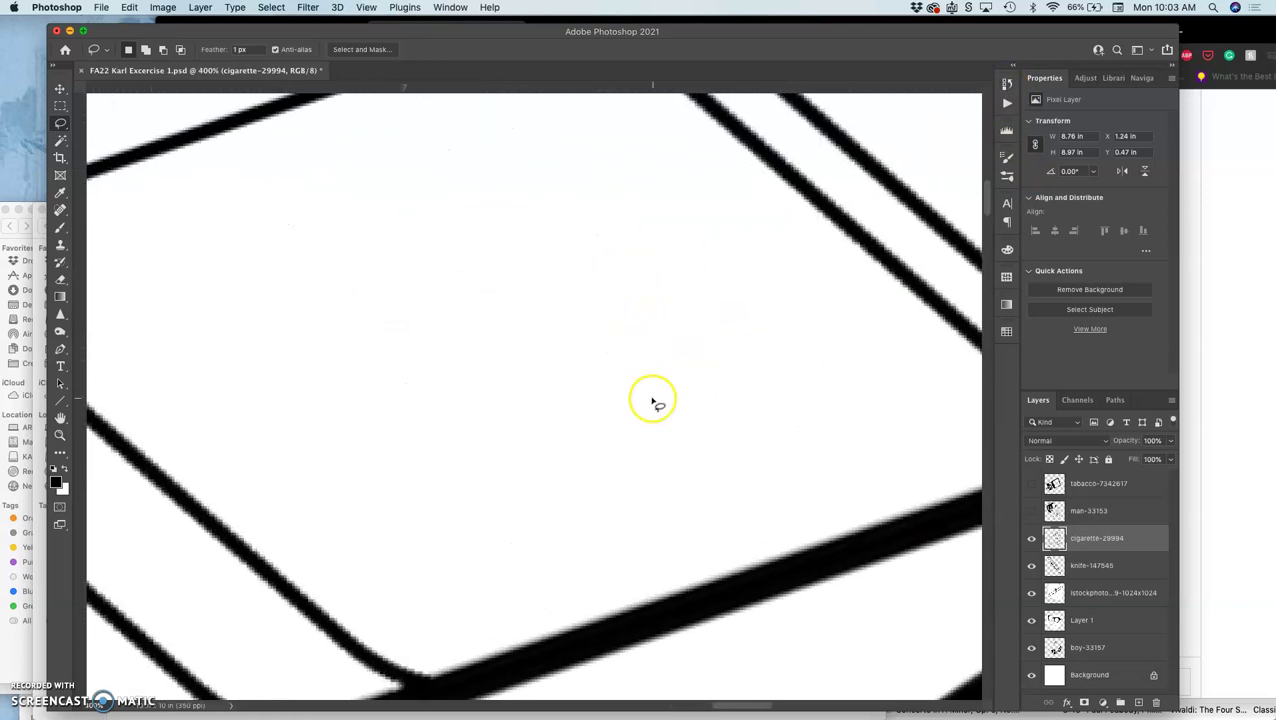